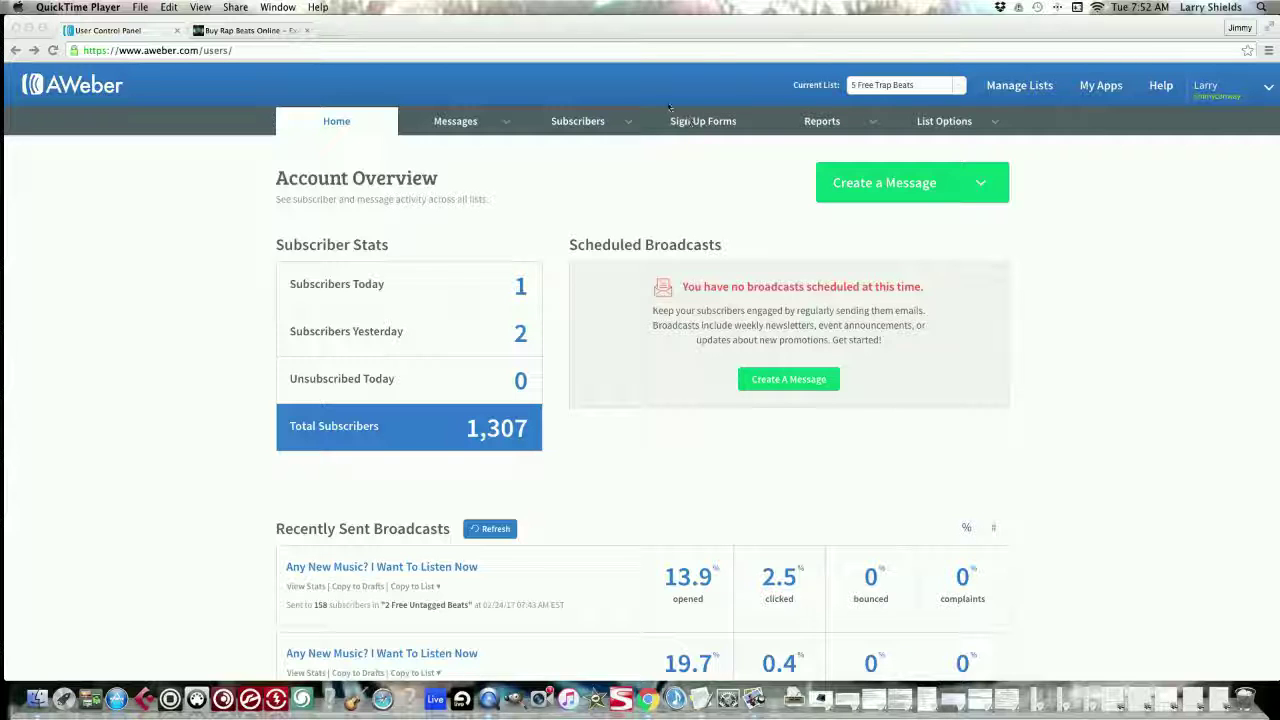
Go to the Sign Up Forms page and start creating the first sign-up form
{"action": "left_click", "coordinate": [697, 132]}
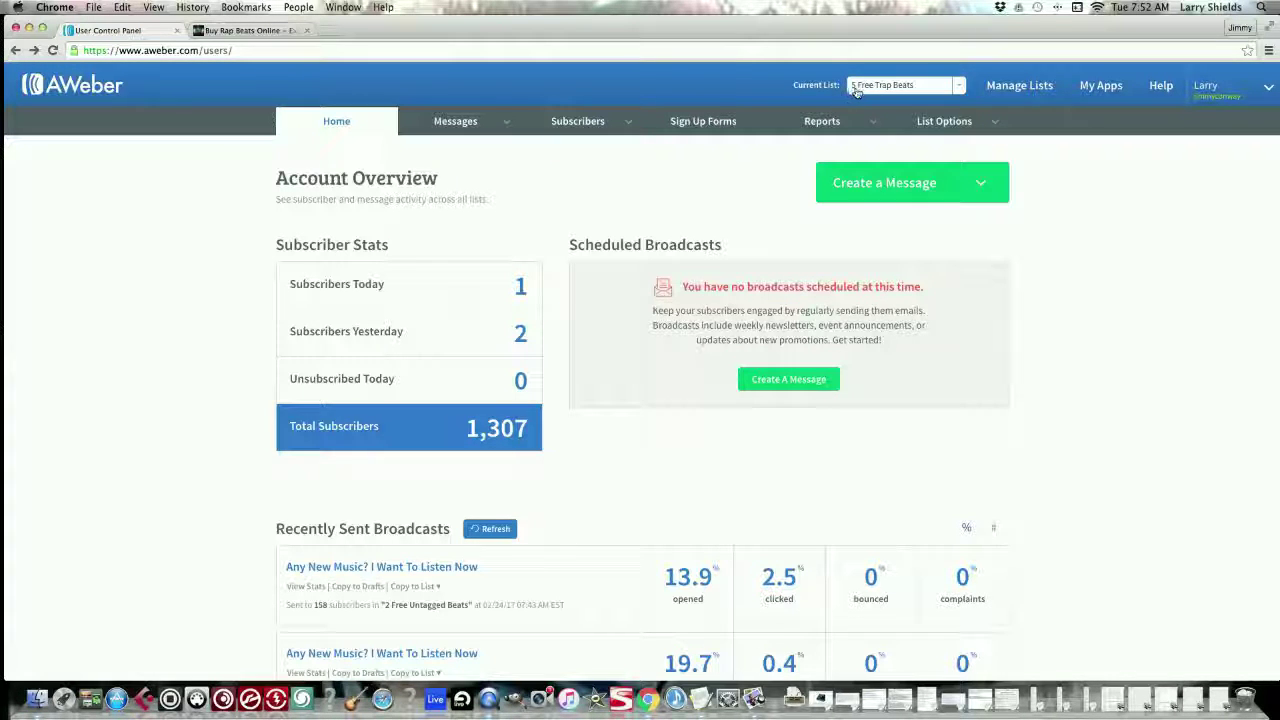
{"action": "left_click", "coordinate": [690, 130]}
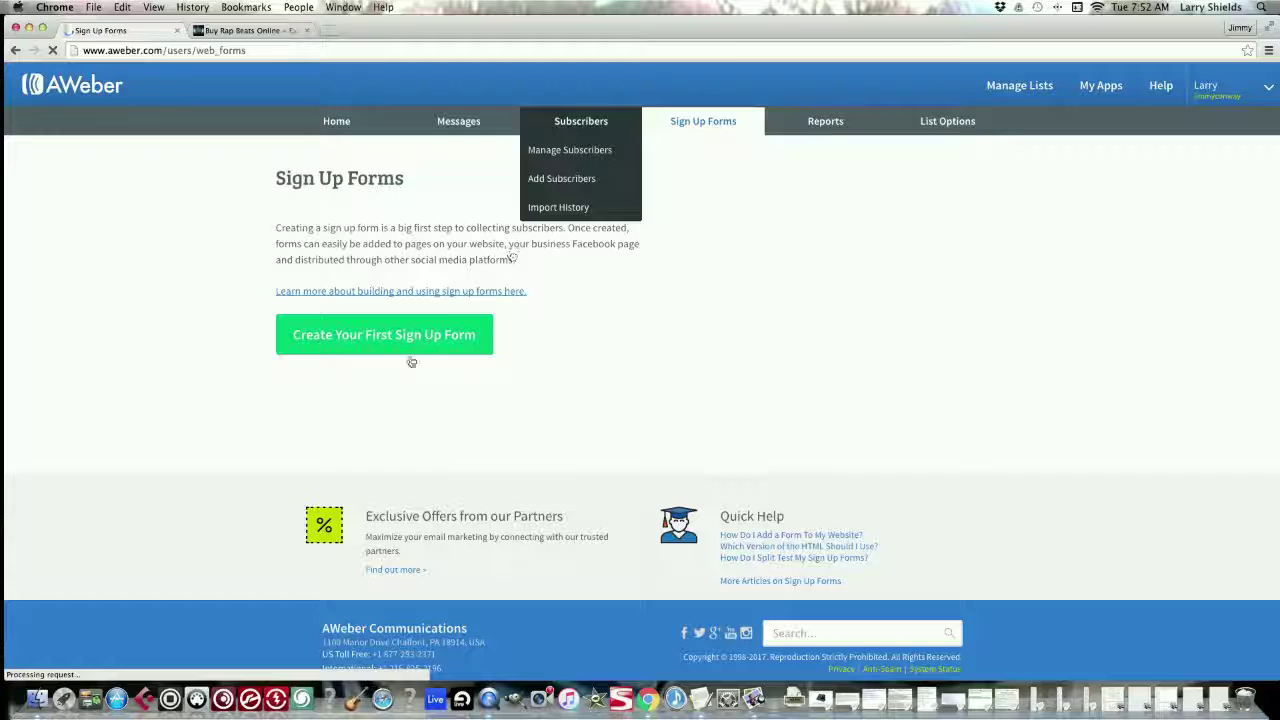
{"action": "mouse_move", "coordinate": [843, 325]}
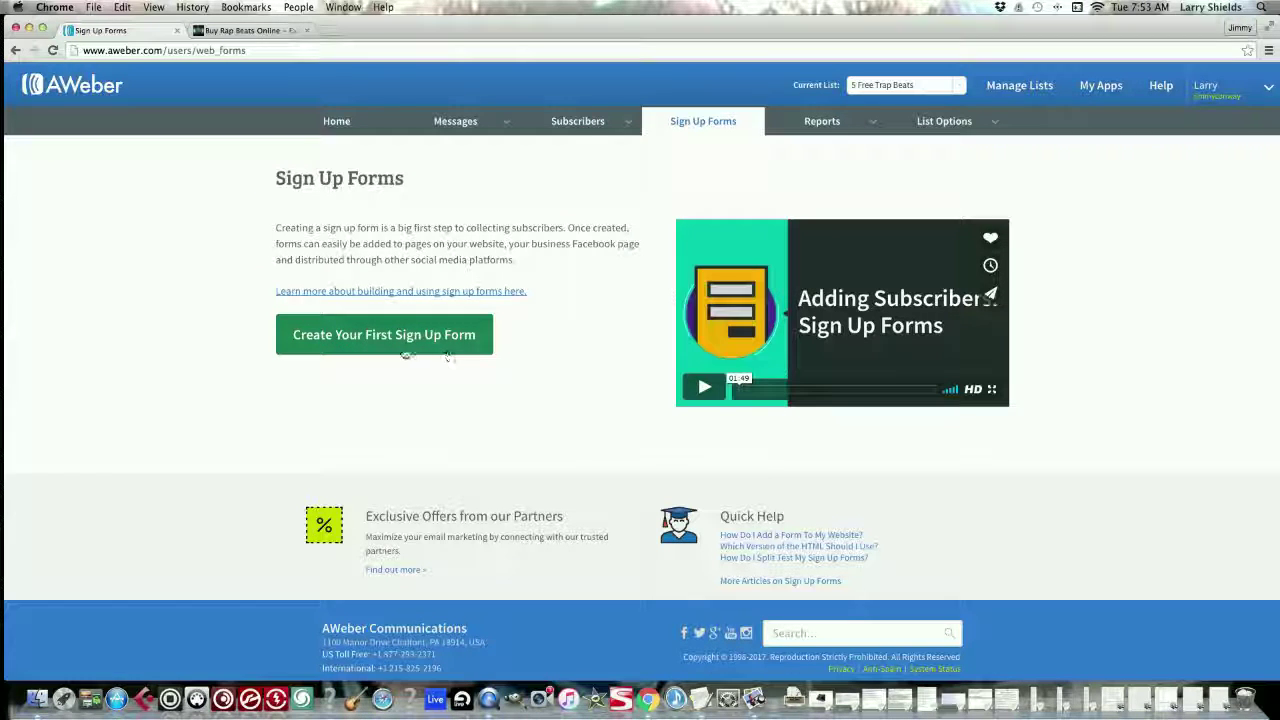
{"action": "left_click", "coordinate": [393, 338]}
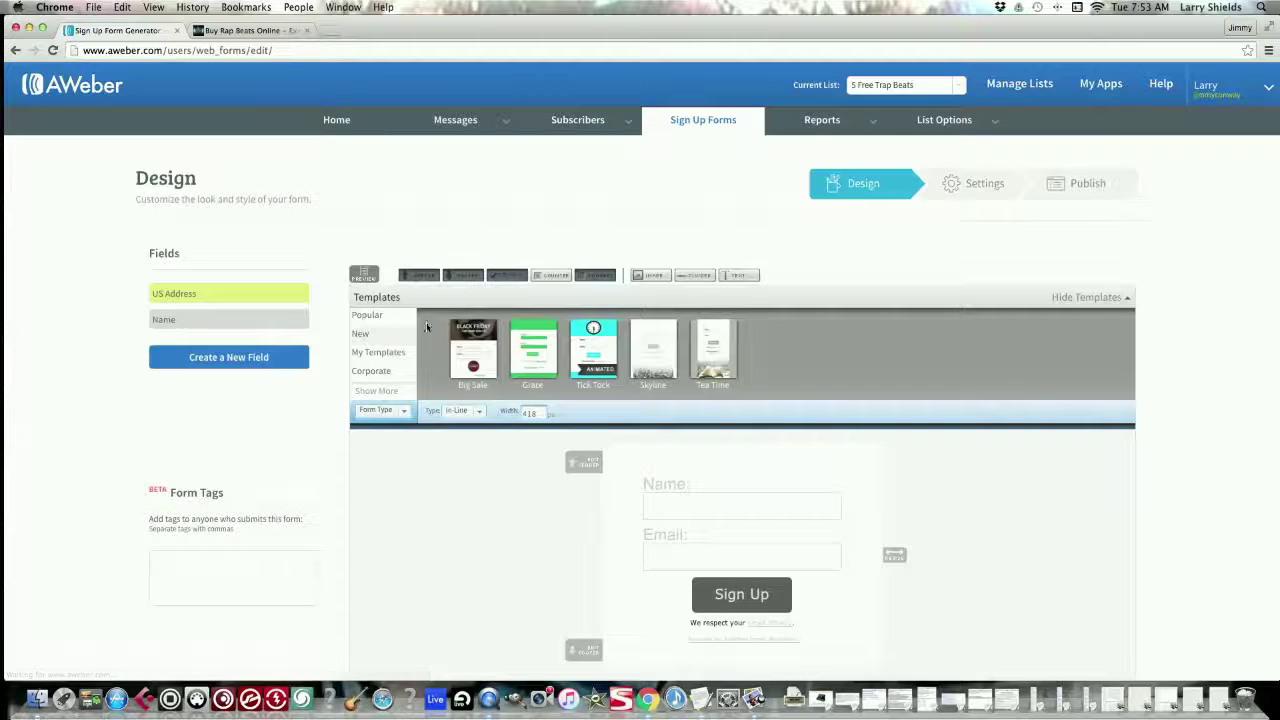
Page through the Corporate, New and Popular template categories, ending on the first Popular page
{"action": "scroll", "coordinate": [426, 320], "scroll_direction": "down", "scroll_amount": 2}
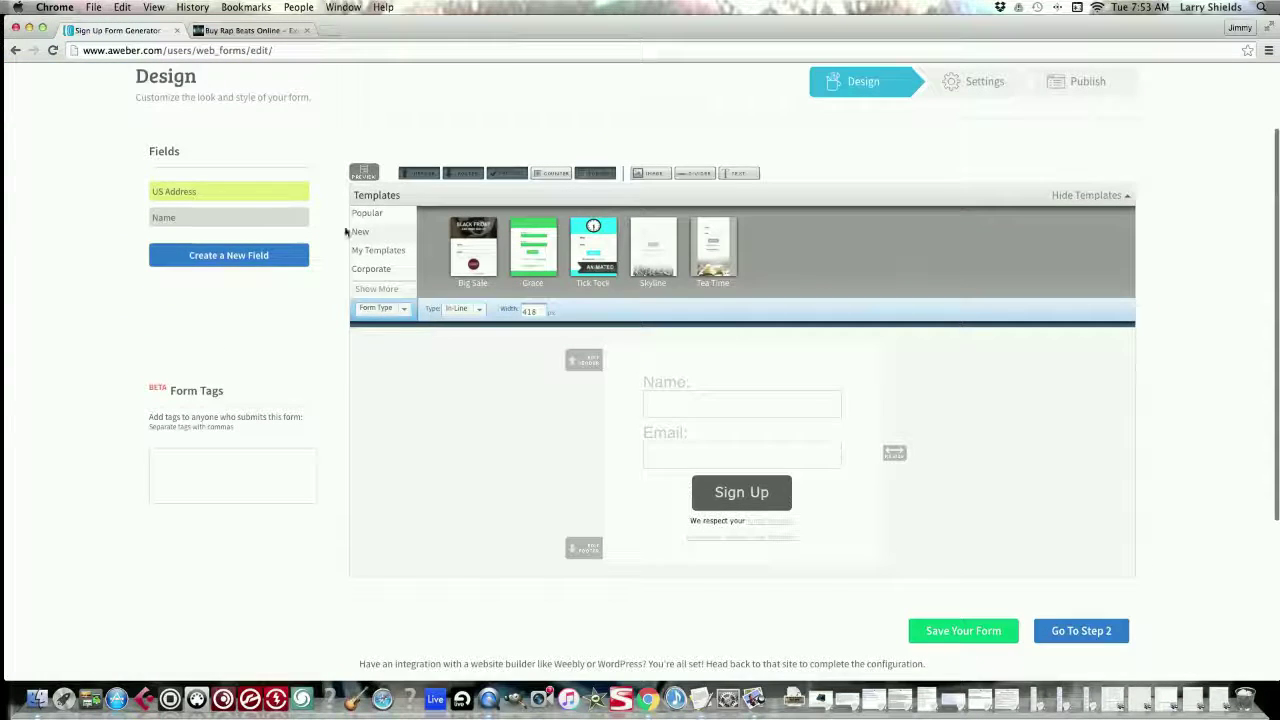
{"action": "left_click", "coordinate": [369, 268]}
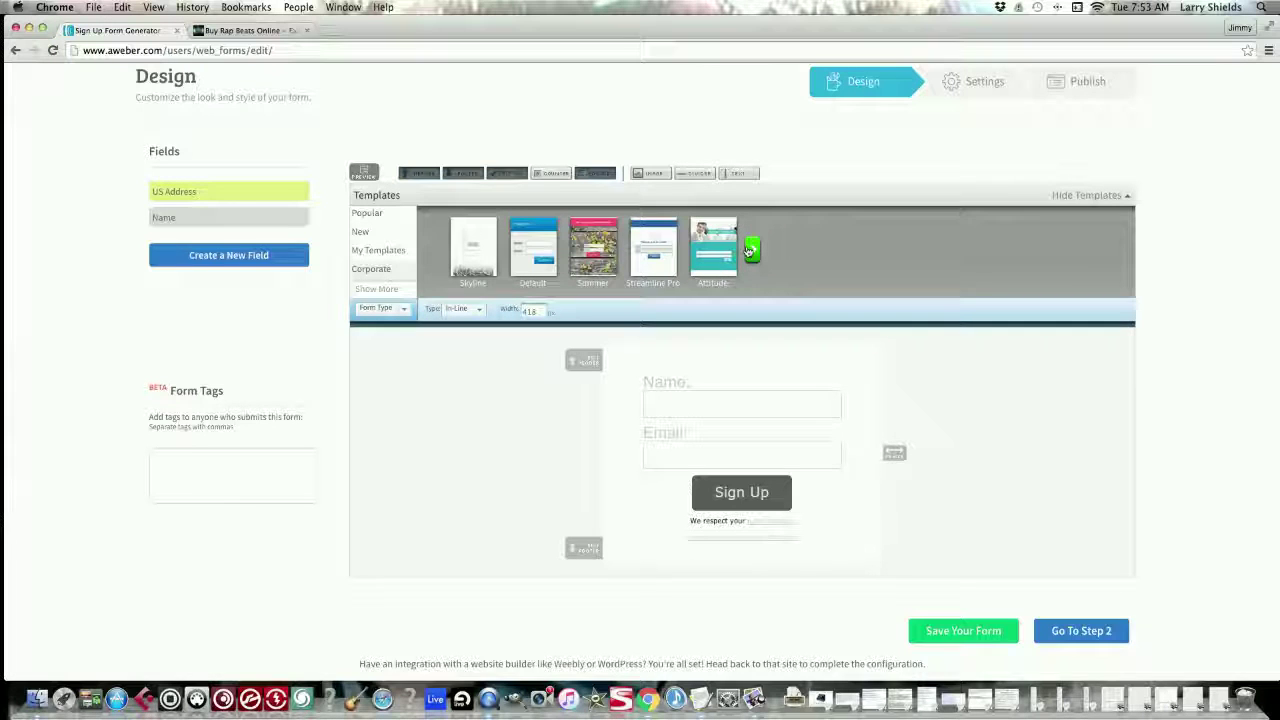
{"action": "left_click", "coordinate": [754, 249]}
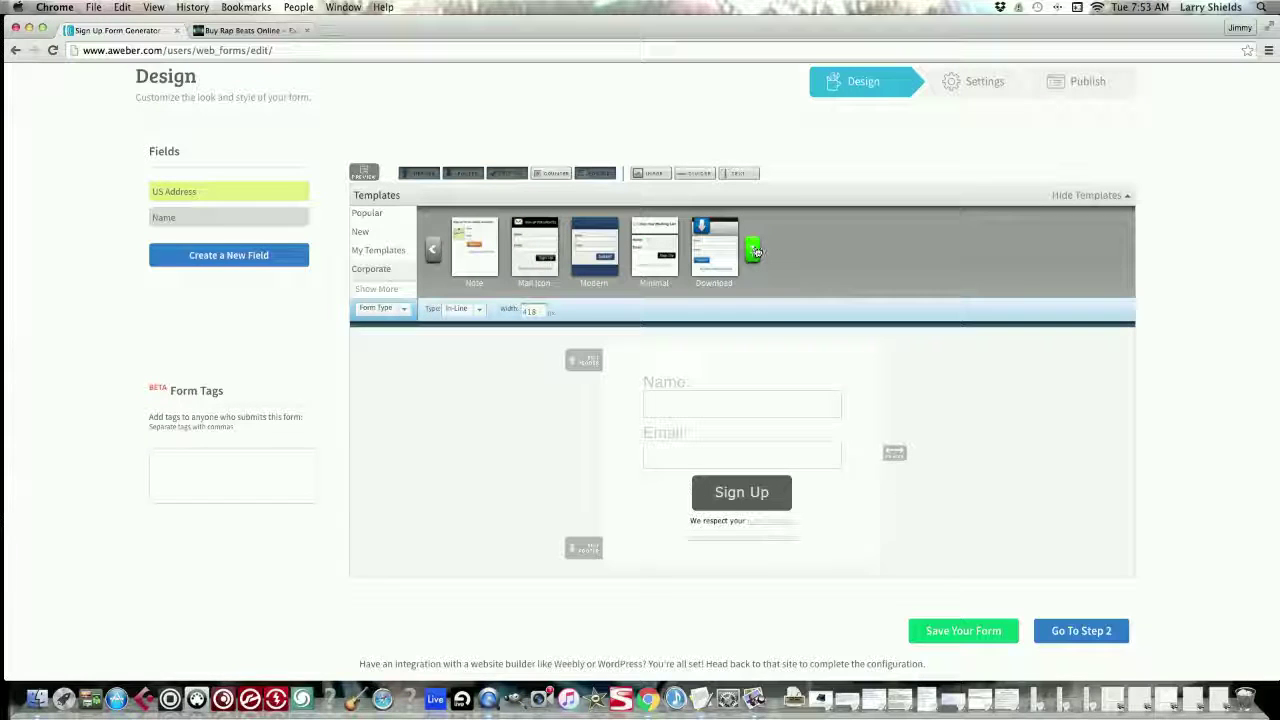
{"action": "left_click", "coordinate": [754, 249]}
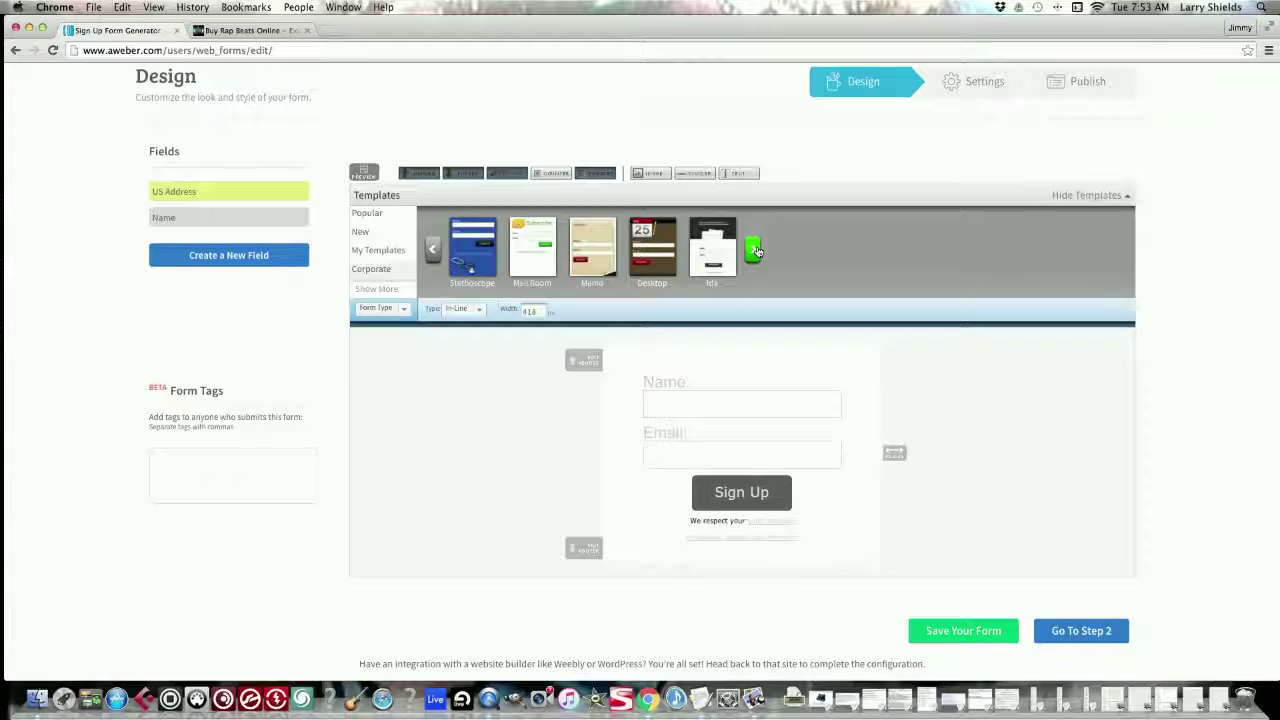
{"action": "left_click", "coordinate": [757, 250]}
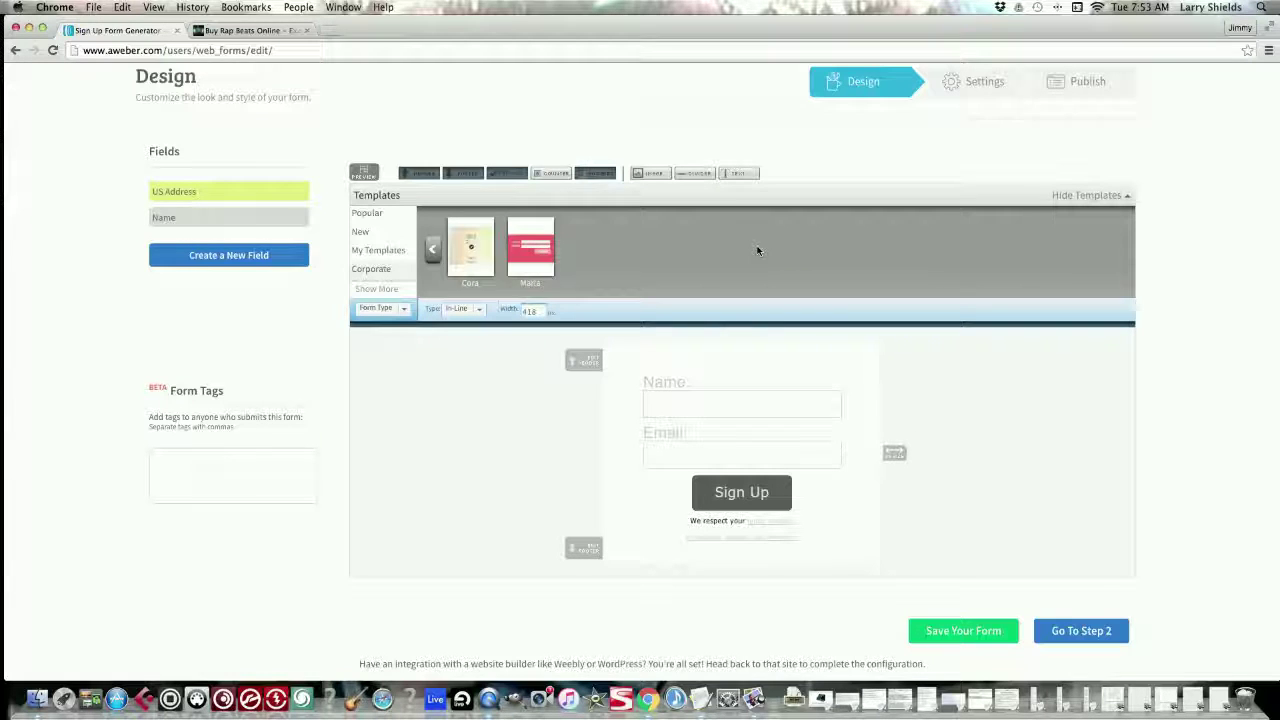
{"action": "left_click", "coordinate": [372, 241]}
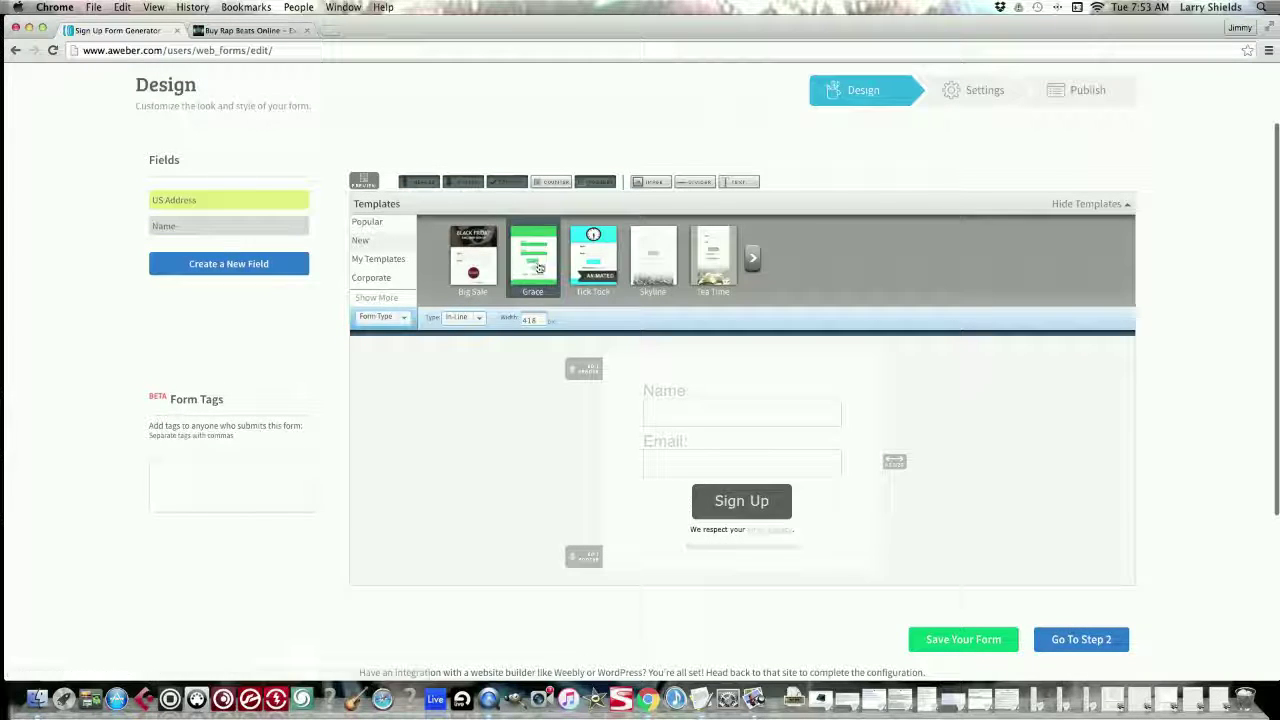
{"action": "left_click", "coordinate": [752, 258]}
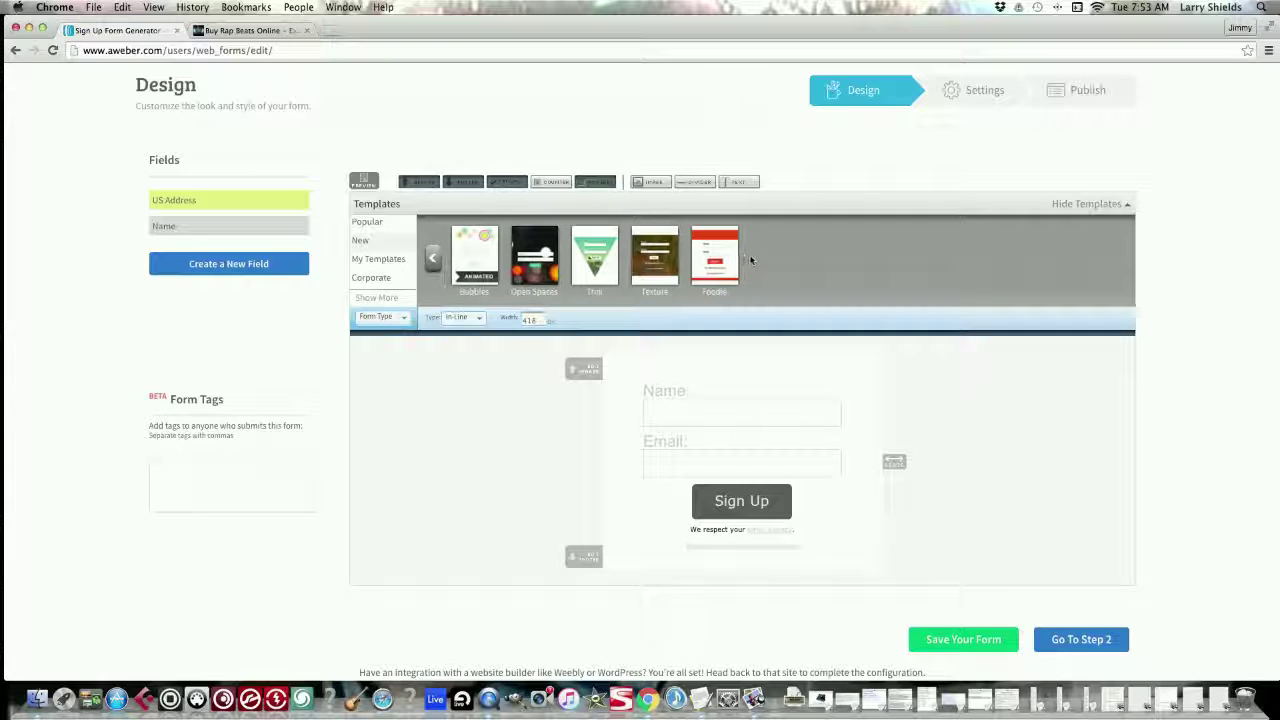
{"action": "left_click", "coordinate": [372, 229]}
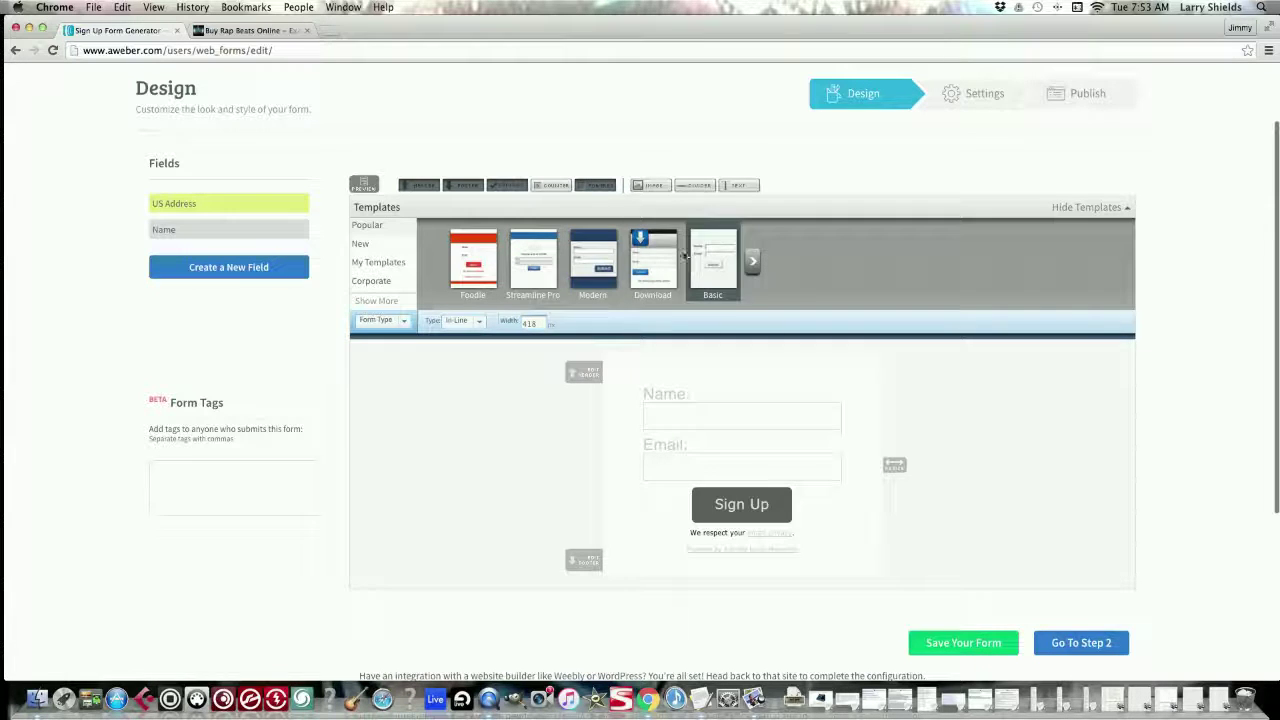
{"action": "left_click", "coordinate": [752, 266]}
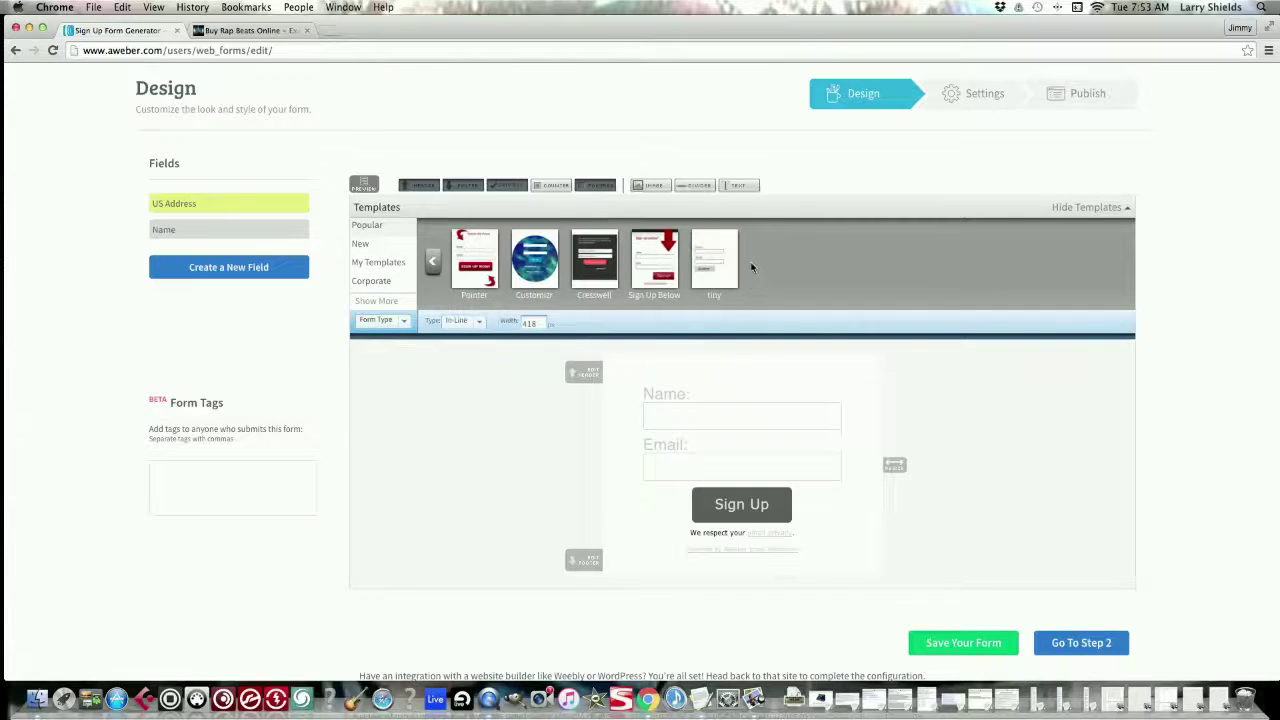
{"action": "left_click", "coordinate": [431, 263]}
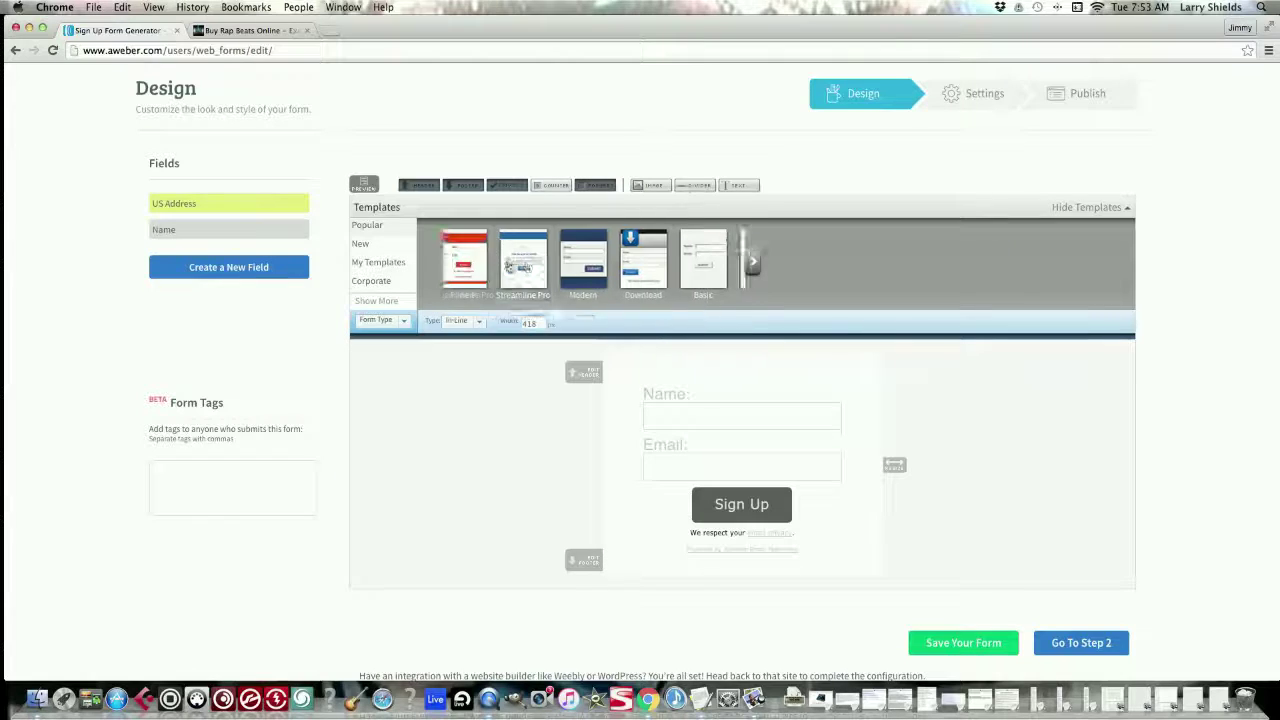
Preview the Download template in Marine, Peel and Mono, then load it in Royal
{"action": "left_click", "coordinate": [653, 262]}
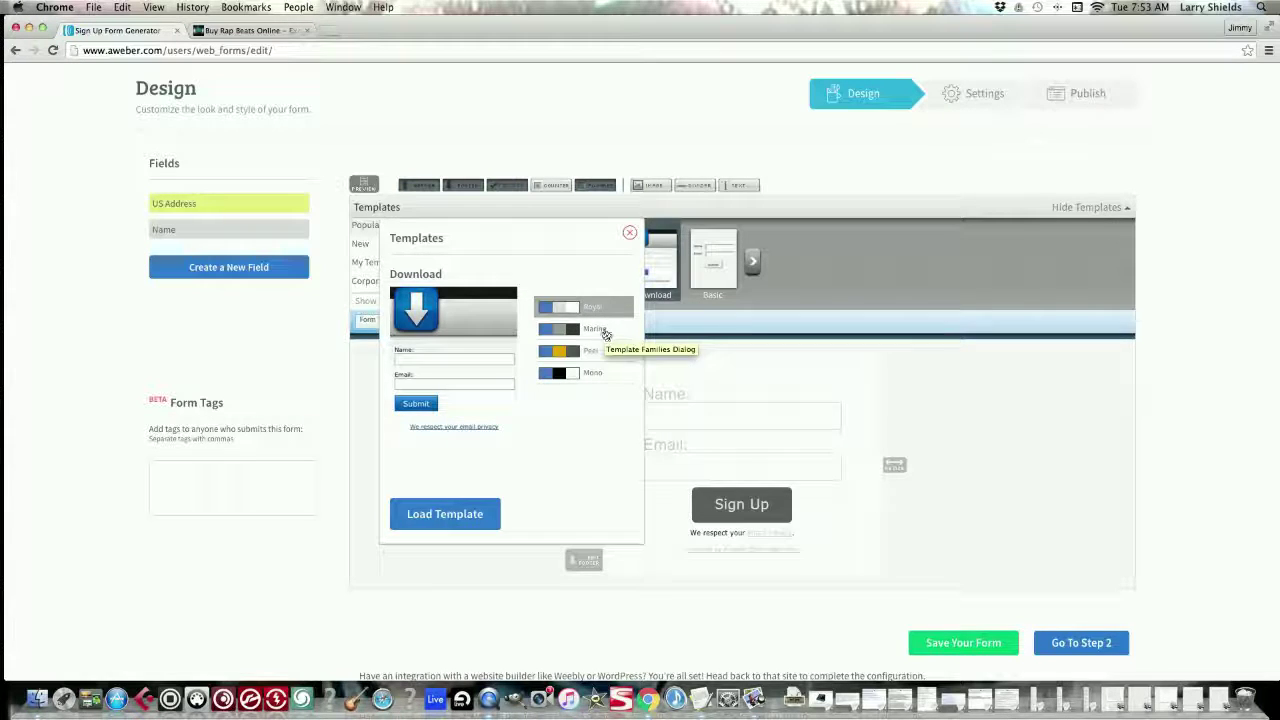
{"action": "left_click", "coordinate": [603, 330]}
{"action": "left_click", "coordinate": [603, 354]}
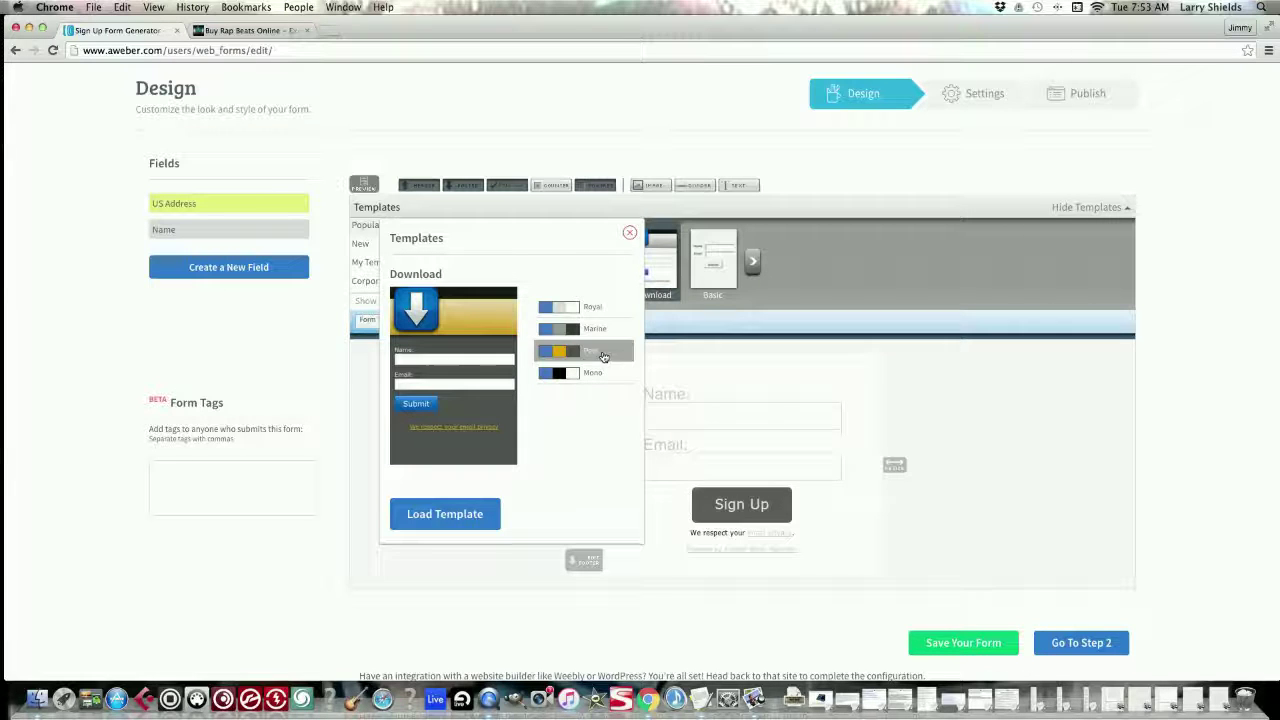
{"action": "left_click", "coordinate": [591, 373]}
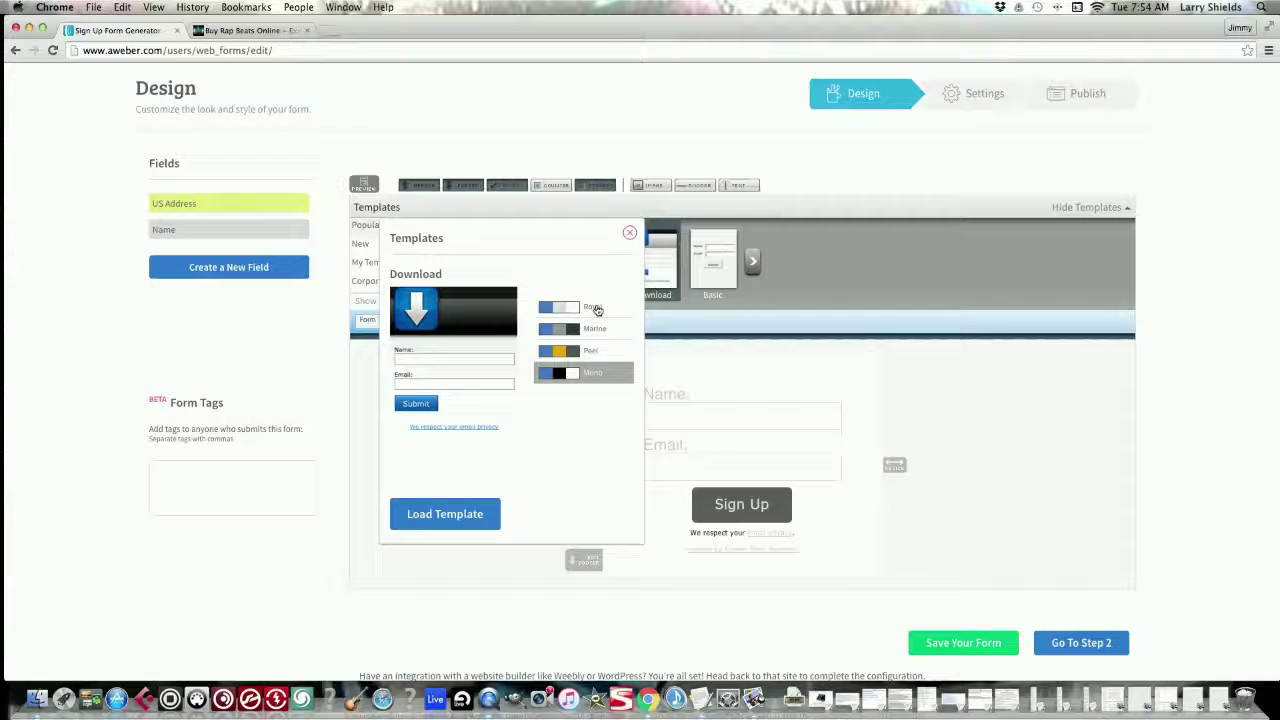
{"action": "left_click", "coordinate": [597, 310]}
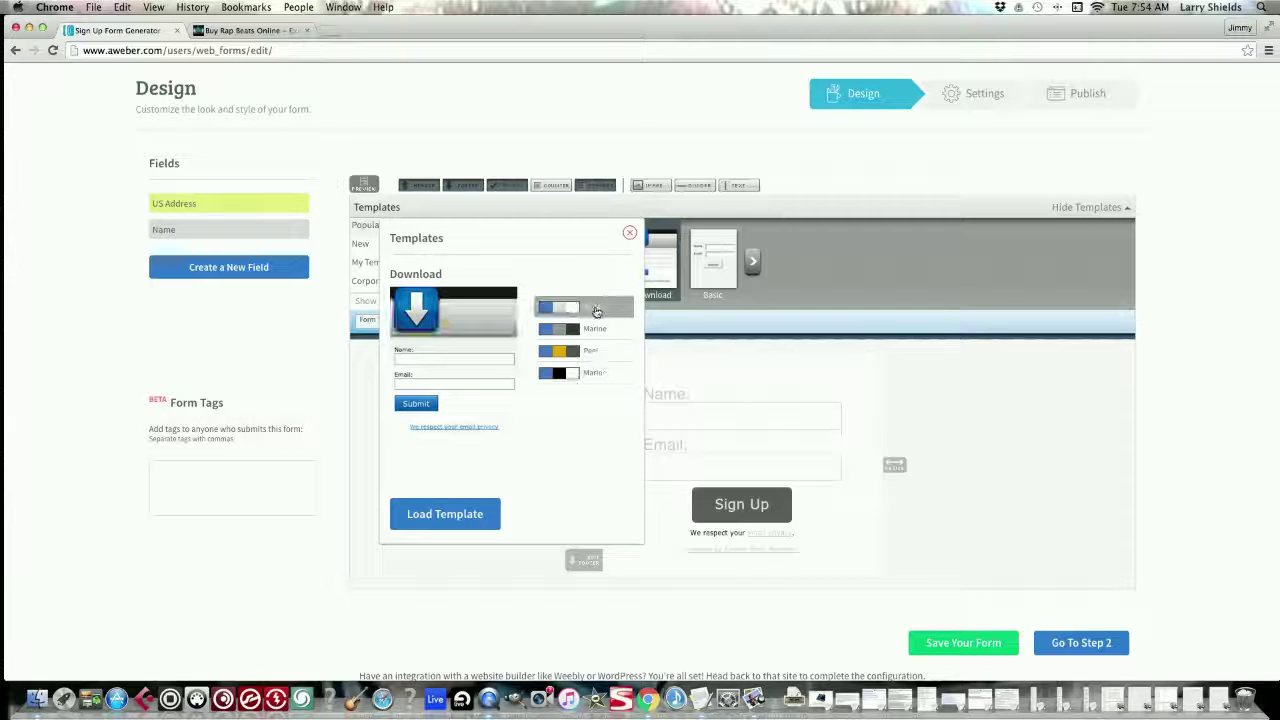
{"action": "left_click", "coordinate": [435, 515]}
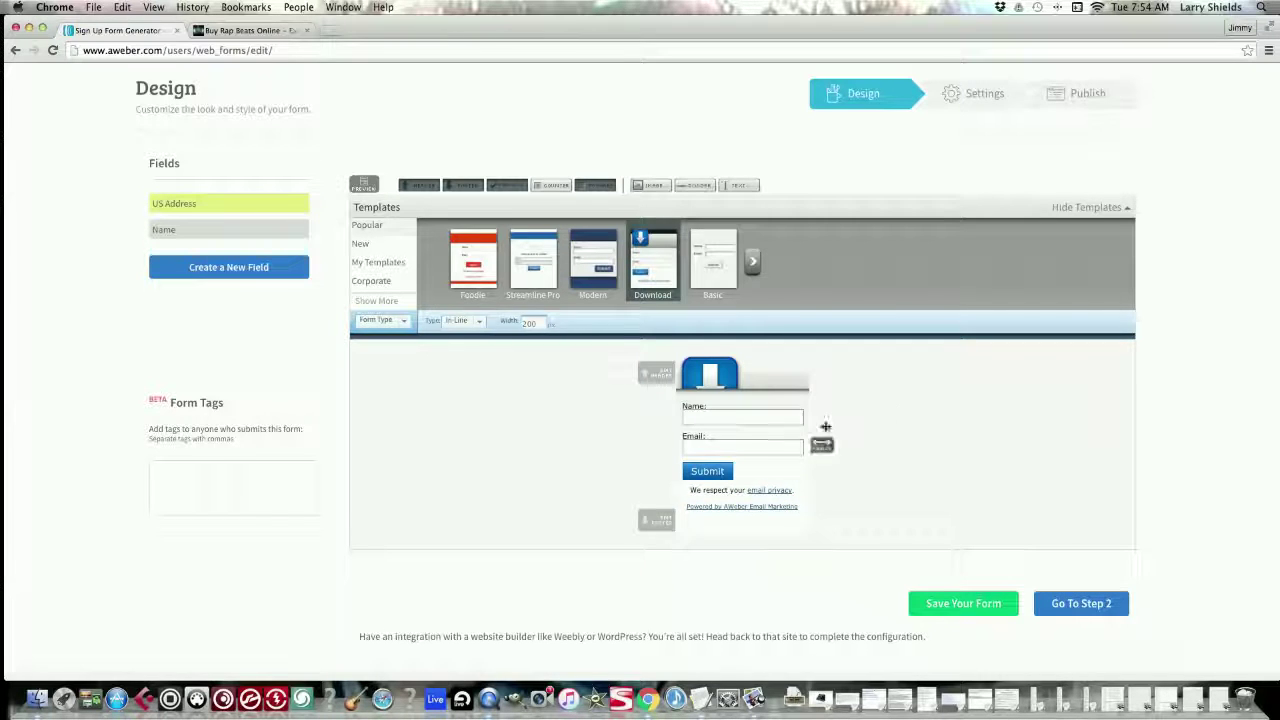
Widen the sign-up form by dragging its edge
{"action": "scroll", "coordinate": [820, 440], "scroll_direction": "down", "scroll_amount": 3}
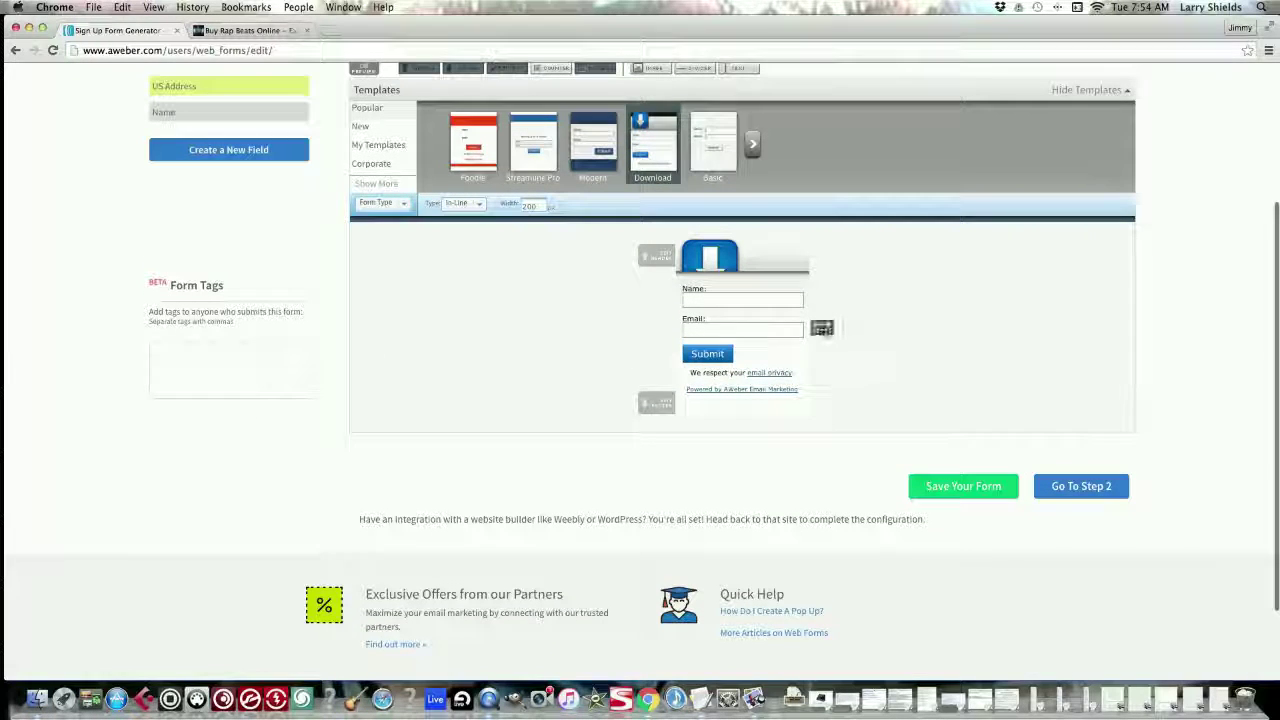
{"action": "left_click_drag", "start_coordinate": [855, 328], "coordinate": [900, 324]}
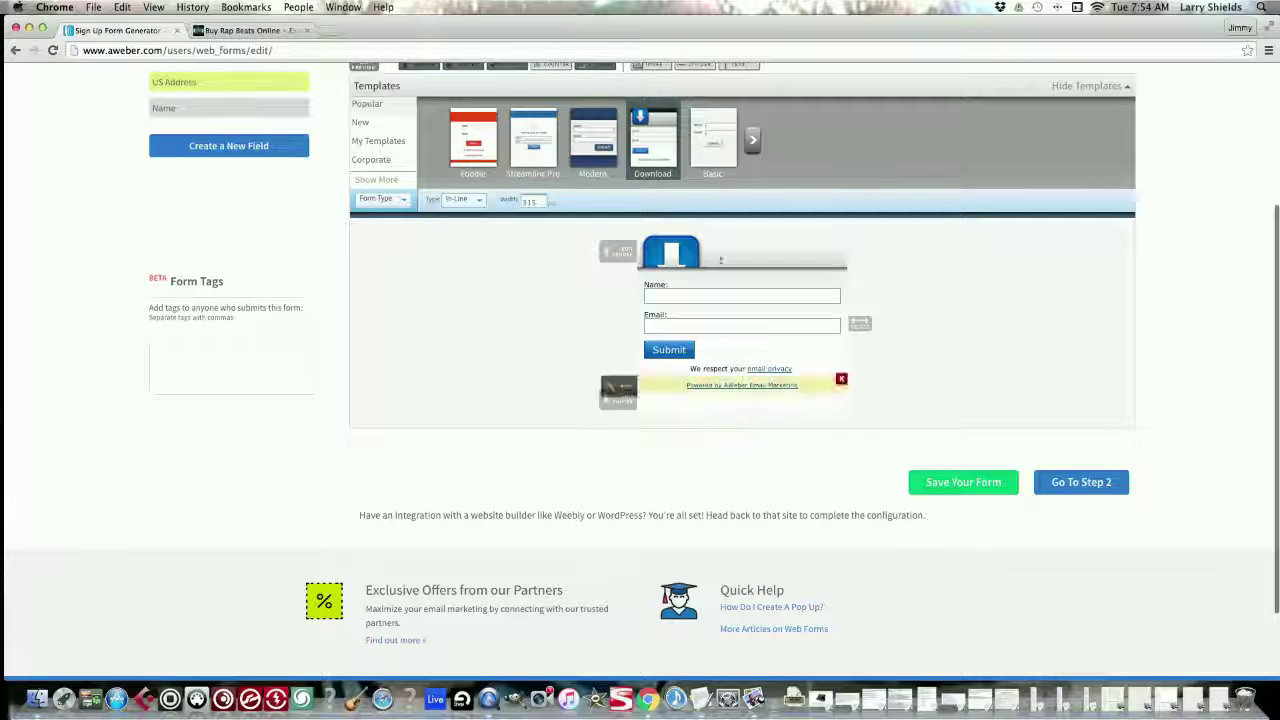
{"action": "scroll", "coordinate": [740, 300], "scroll_direction": "down", "scroll_amount": 3}
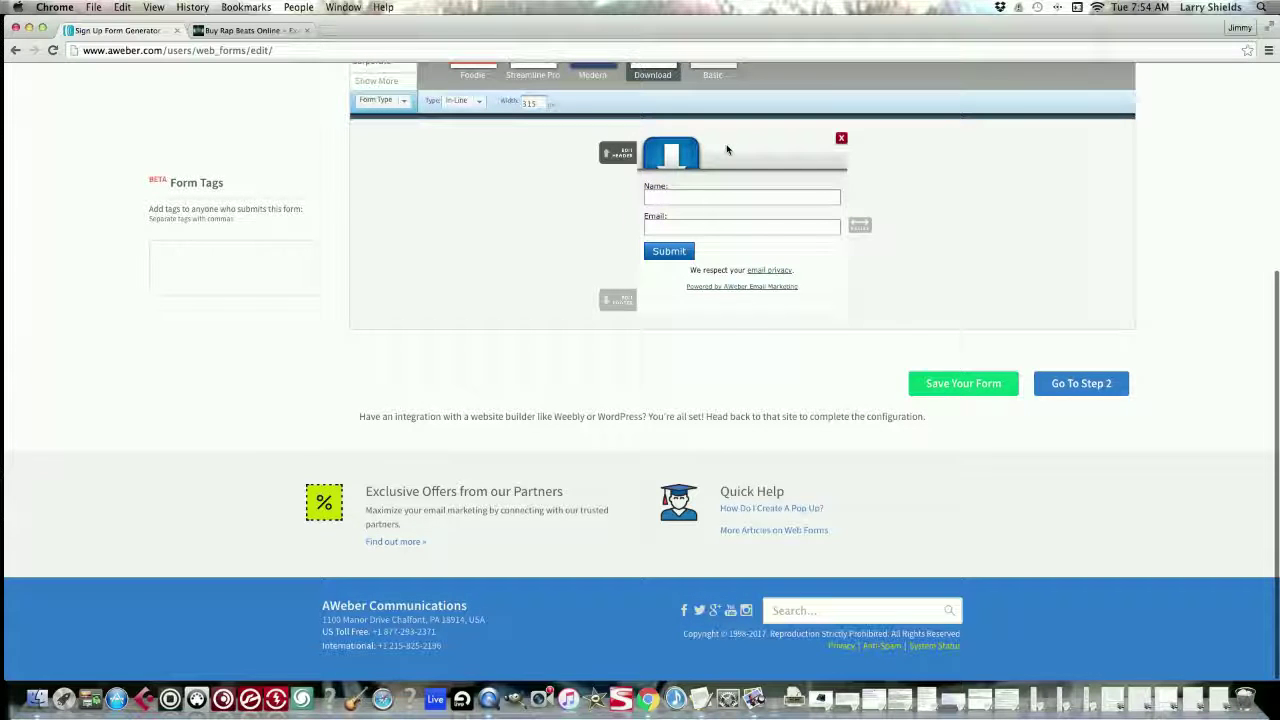
Set the header to 'Do You Rap?' with the 5 Free Trap Beats download line below, and save
{"action": "left_click", "coordinate": [727, 150]}
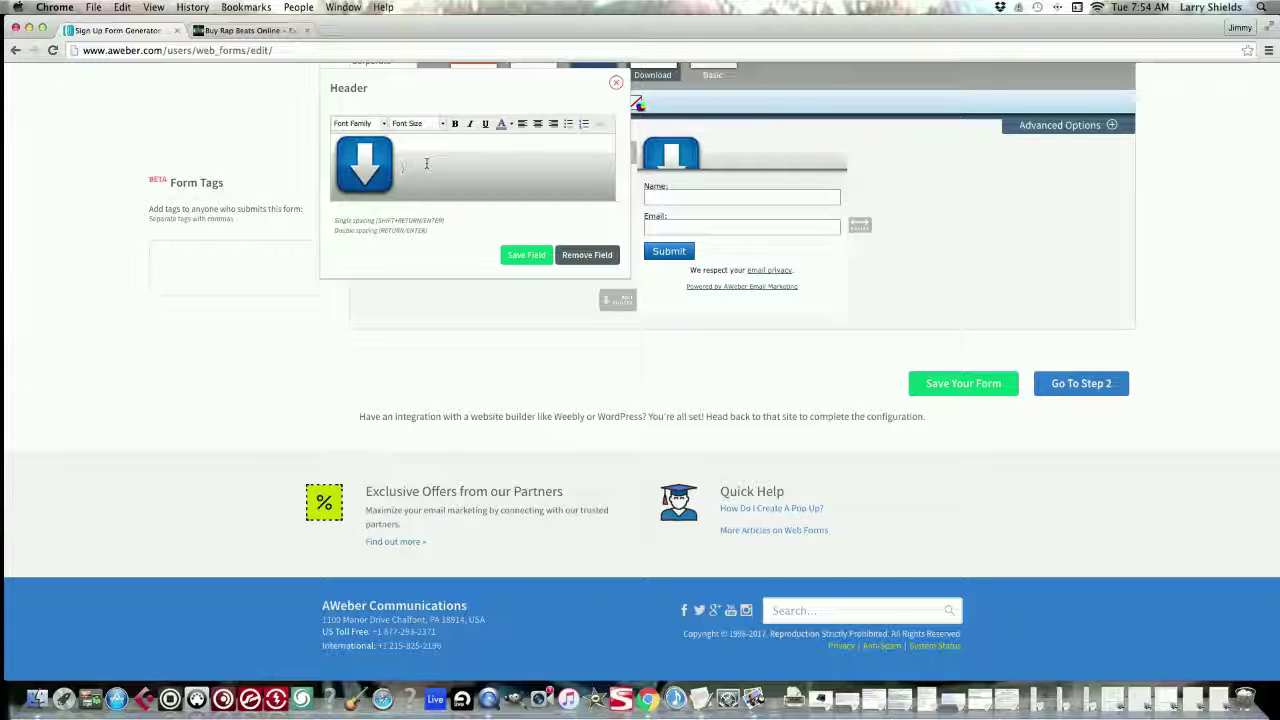
{"action": "type", "text": "Do"}
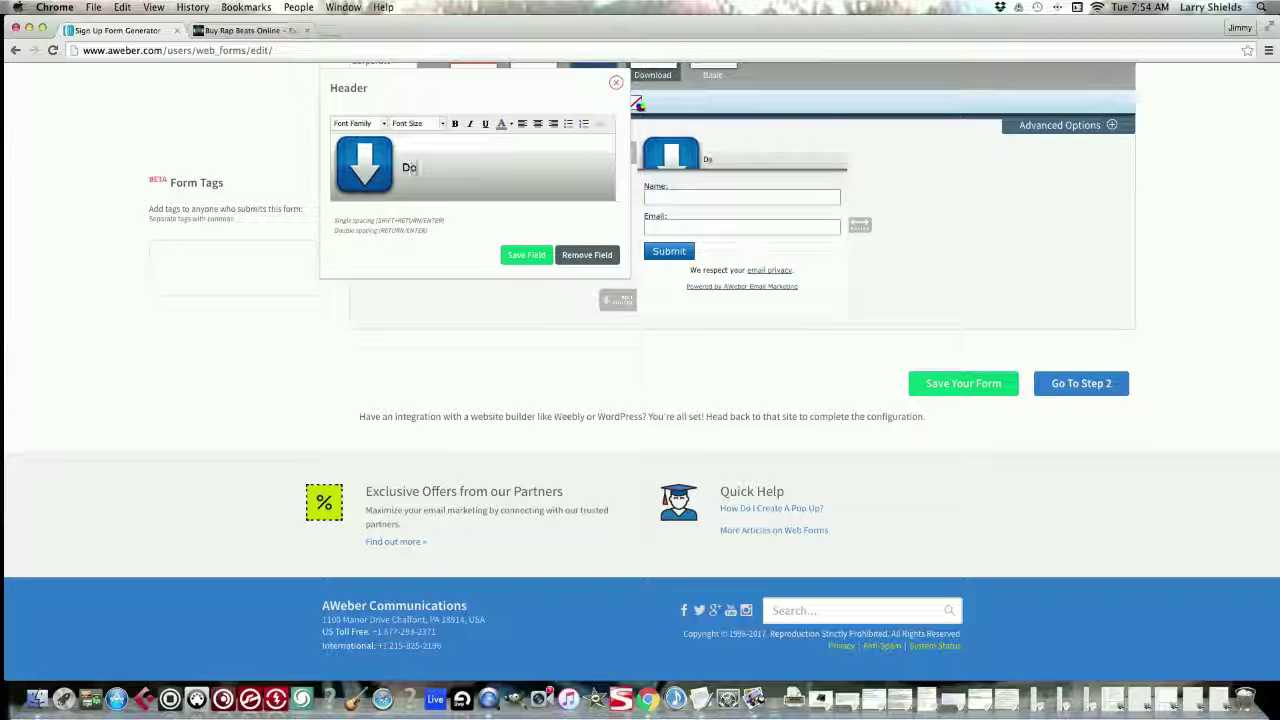
{"action": "type", "text": " You R"}
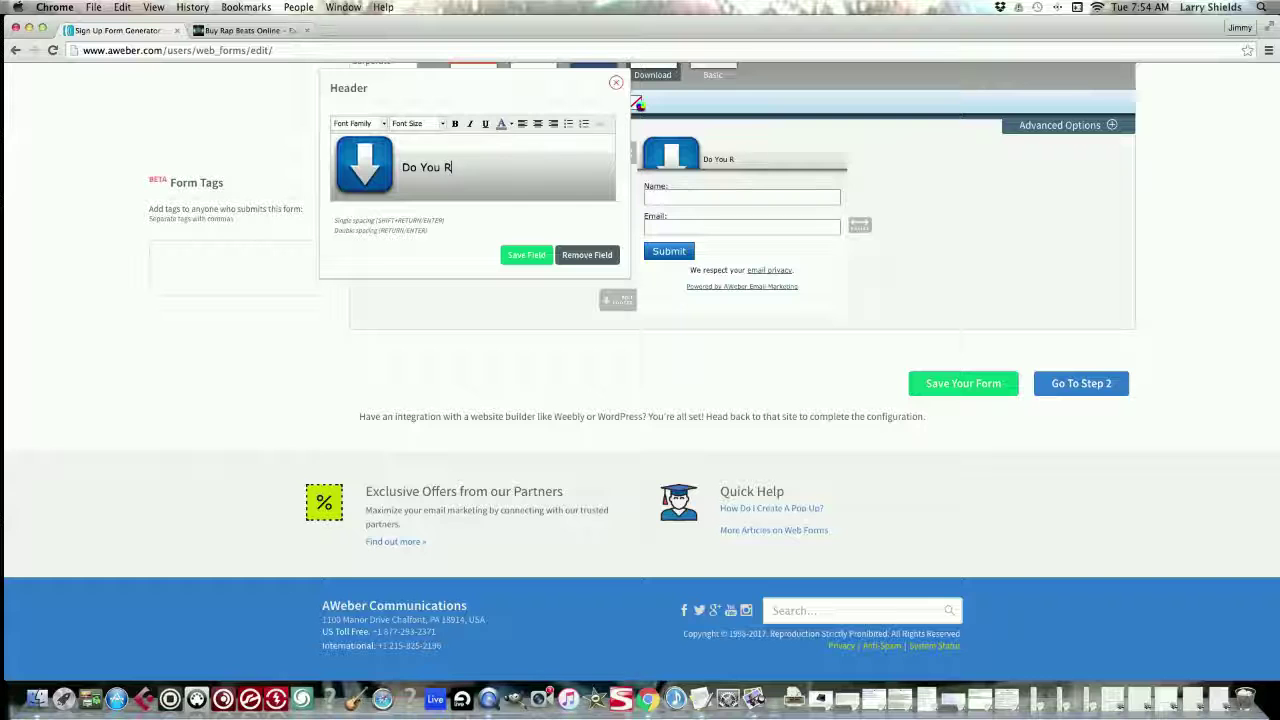
{"action": "type", "text": "ap?"}
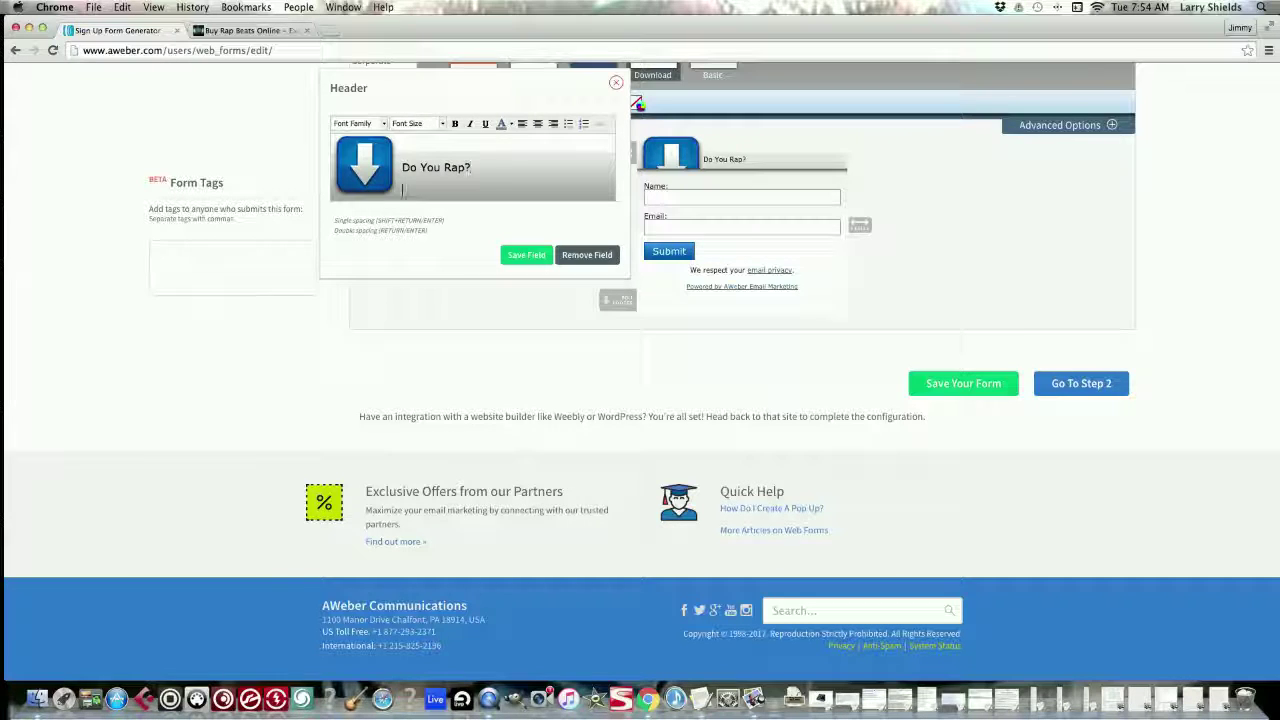
{"action": "key", "text": "Return"}
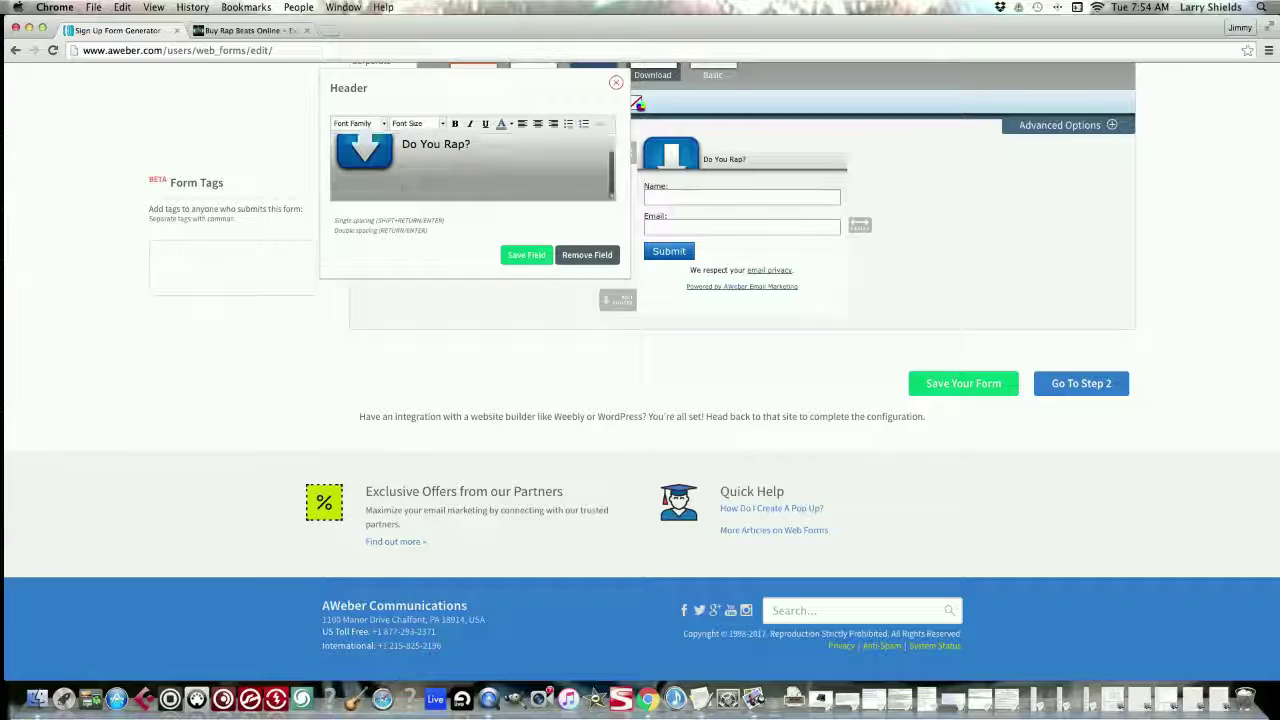
{"action": "type", "text": "Downlo"}
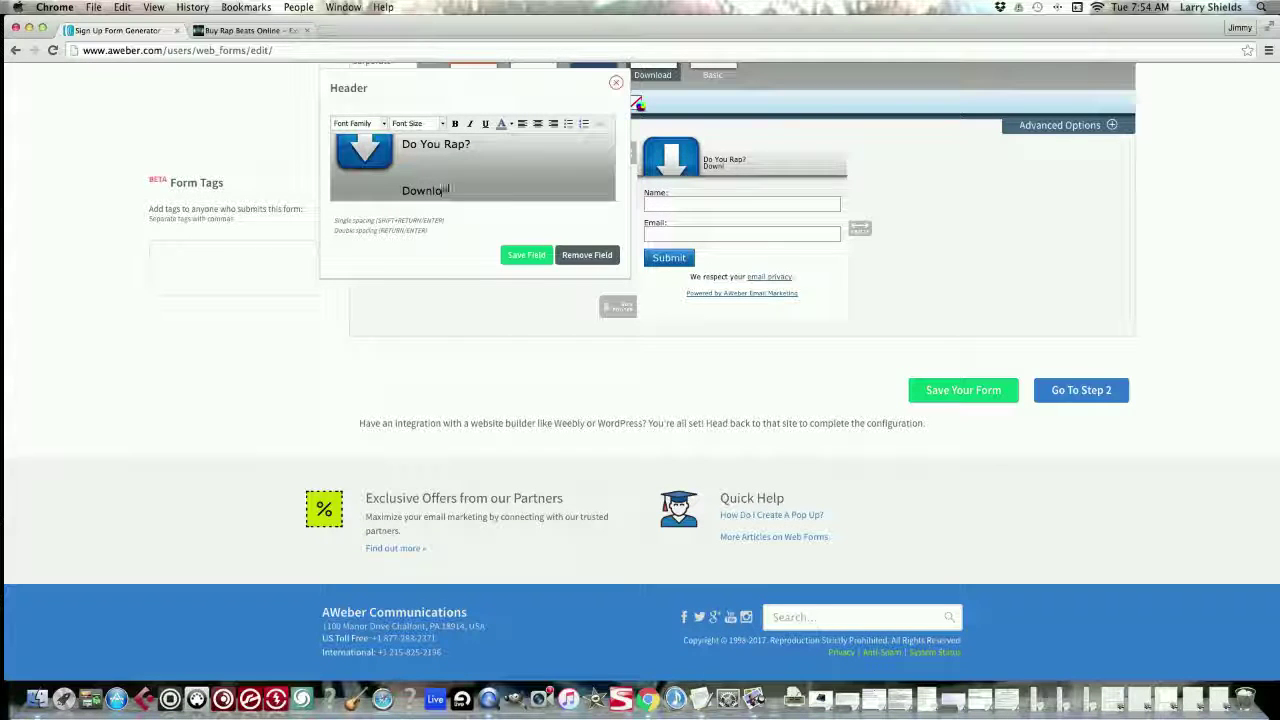
{"action": "type", "text": "ad 5 F"}
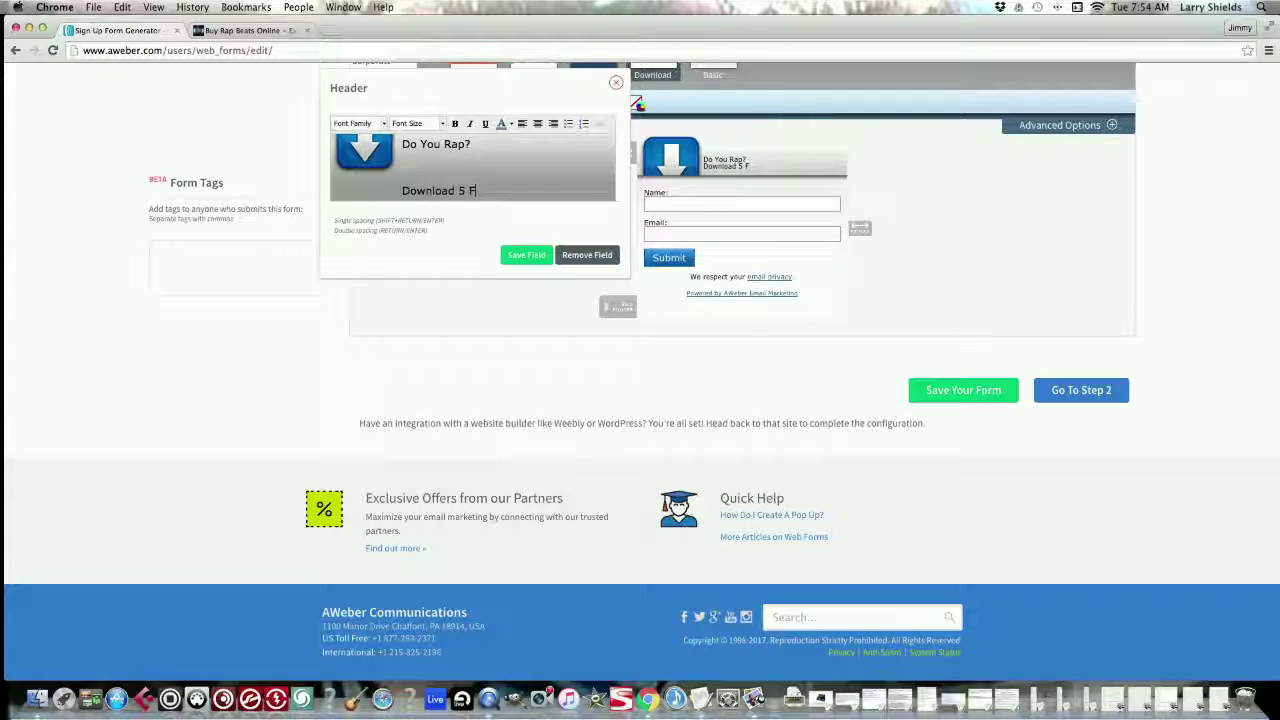
{"action": "type", "text": "ree Tra"}
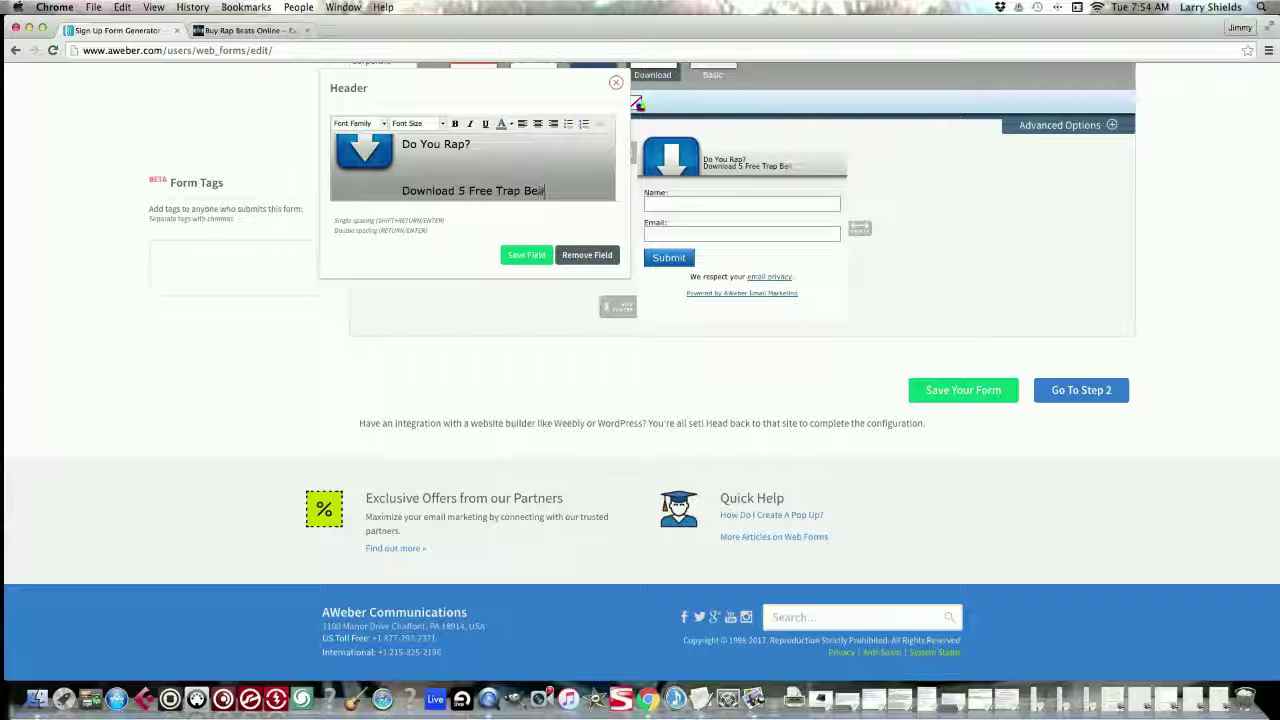
{"action": "type", "text": "p Beats Tos"}
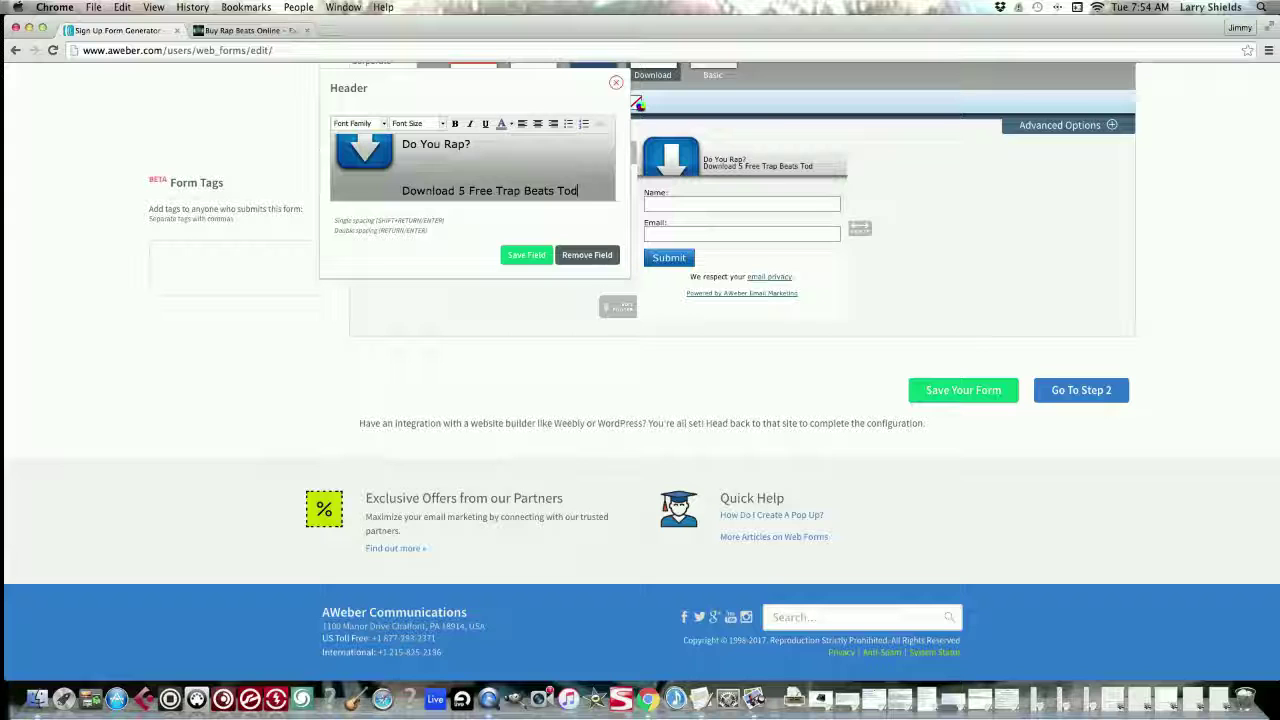
{"action": "type", "text": "ay & S"}
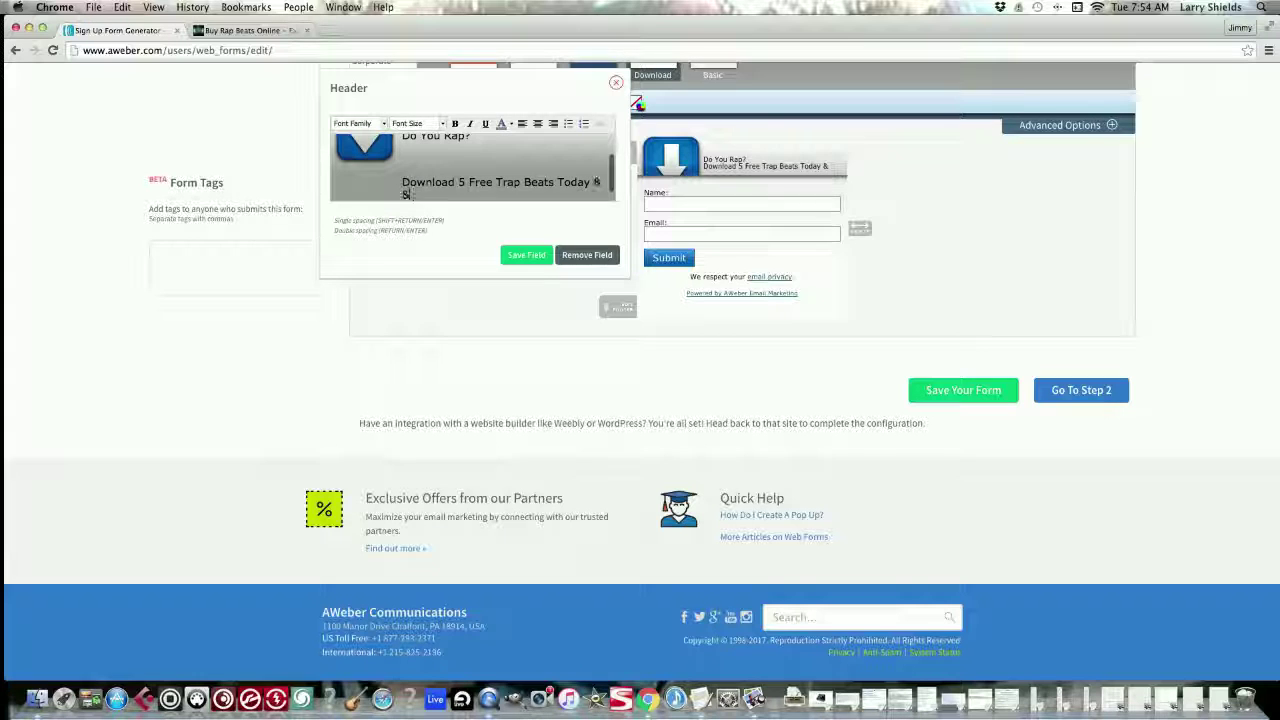
{"action": "type", "text": "tart R"}
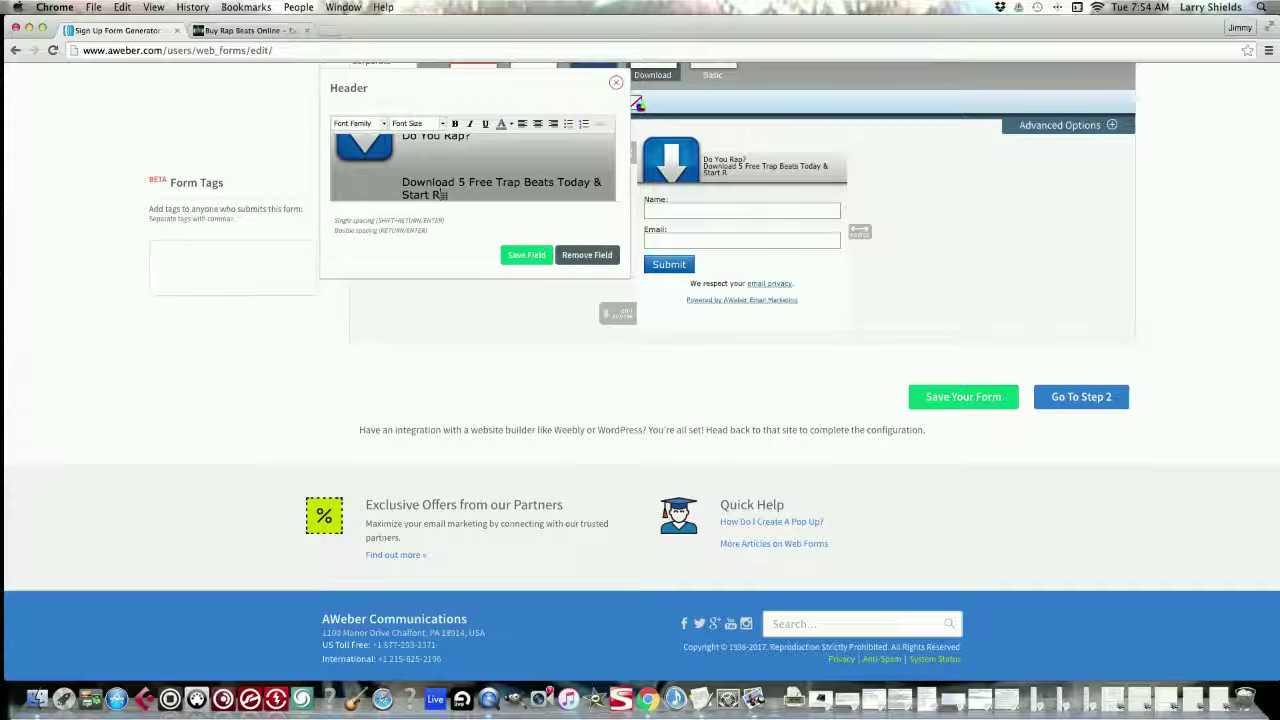
{"action": "type", "text": "ecording Now"}
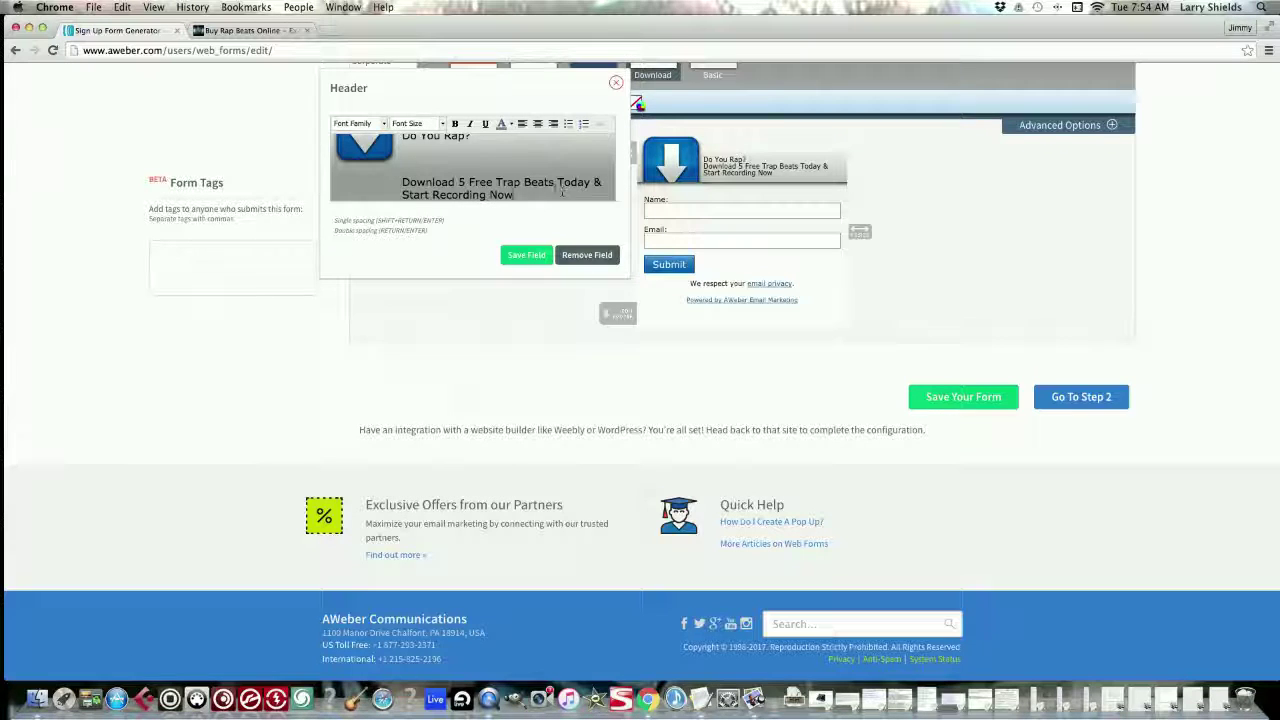
{"action": "left_click", "coordinate": [524, 256]}
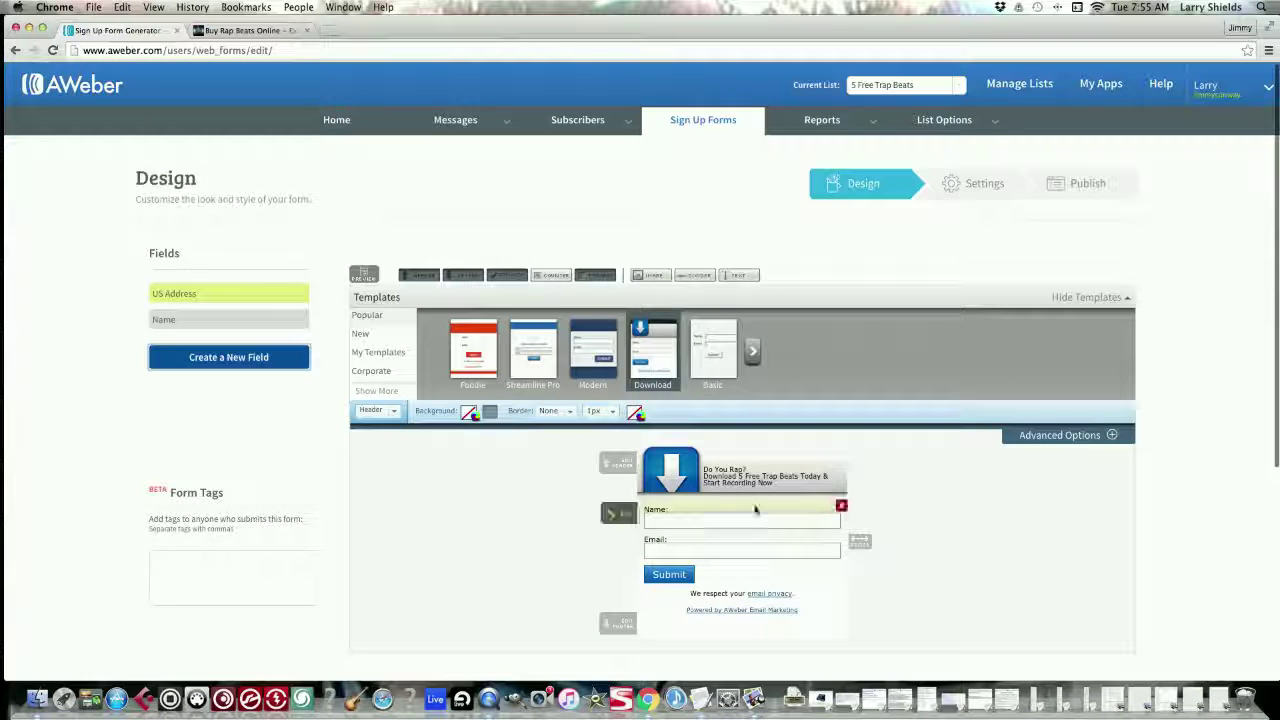
Resize the header's download line to 18px and save the header field
{"action": "left_click", "coordinate": [738, 478]}
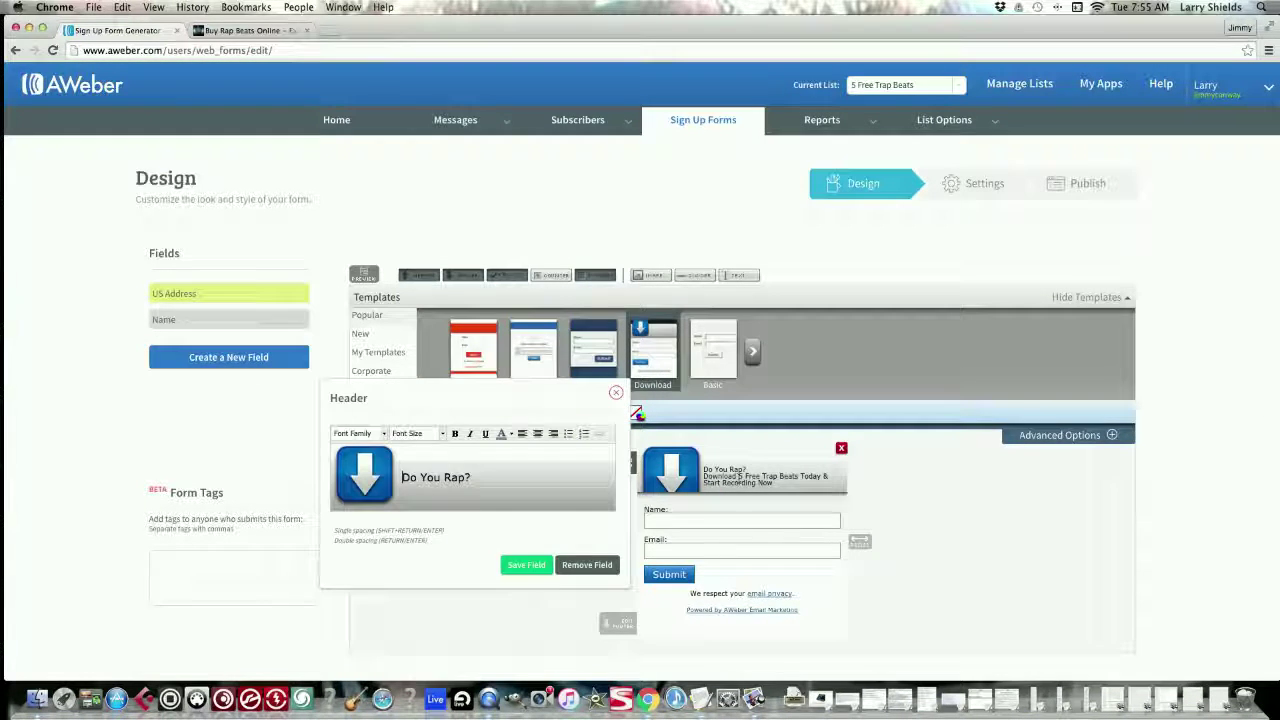
{"action": "left_click_drag", "start_coordinate": [402, 477], "coordinate": [421, 527]}
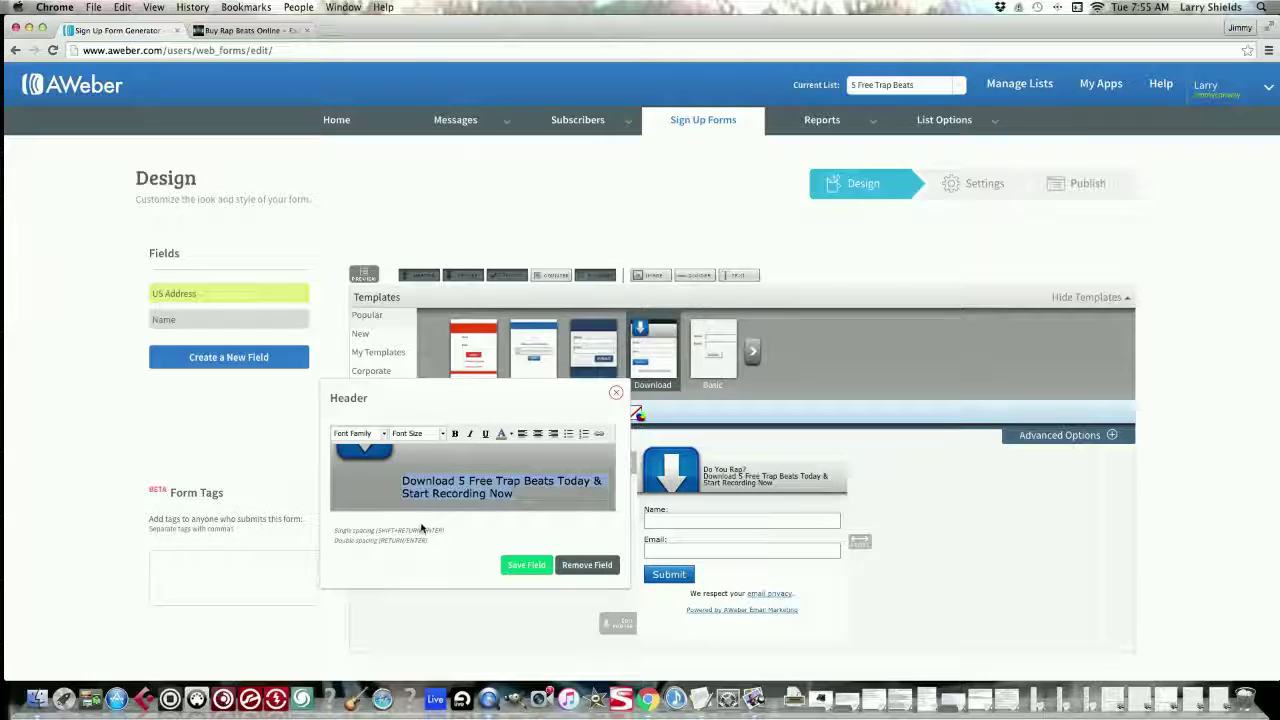
{"action": "left_click", "coordinate": [441, 433]}
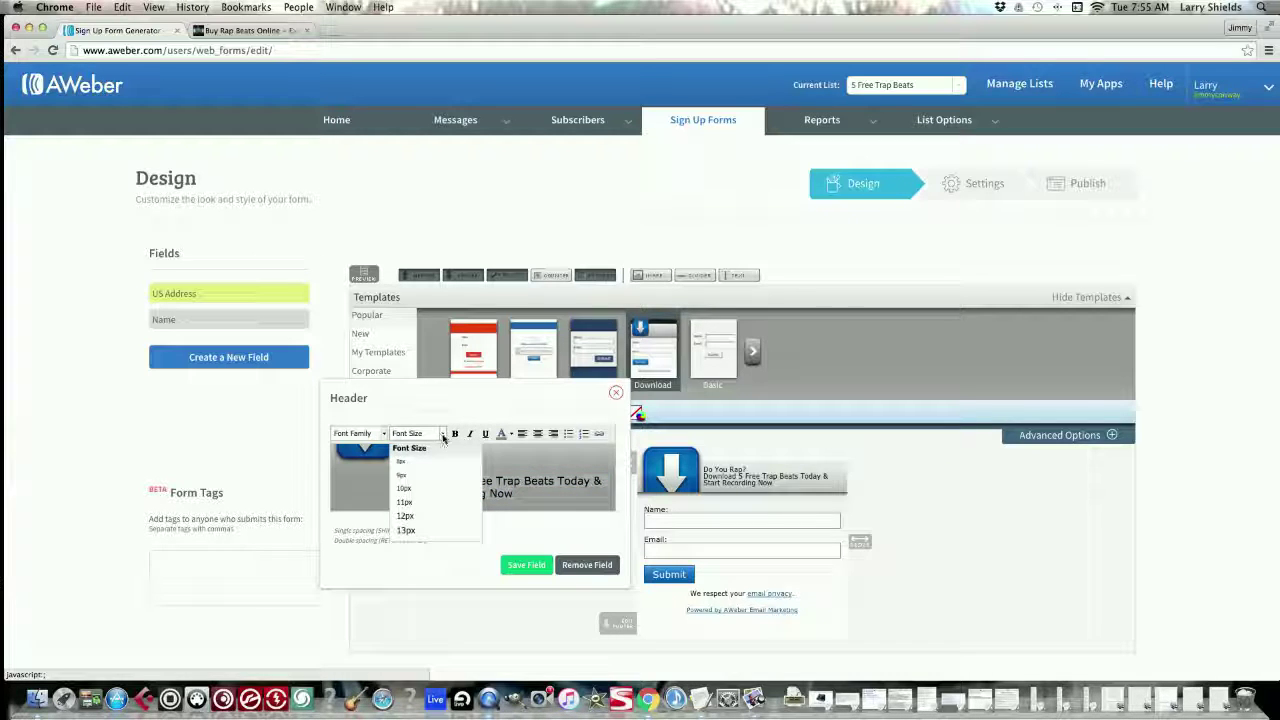
{"action": "scroll", "coordinate": [426, 519], "scroll_direction": "down", "scroll_amount": 8}
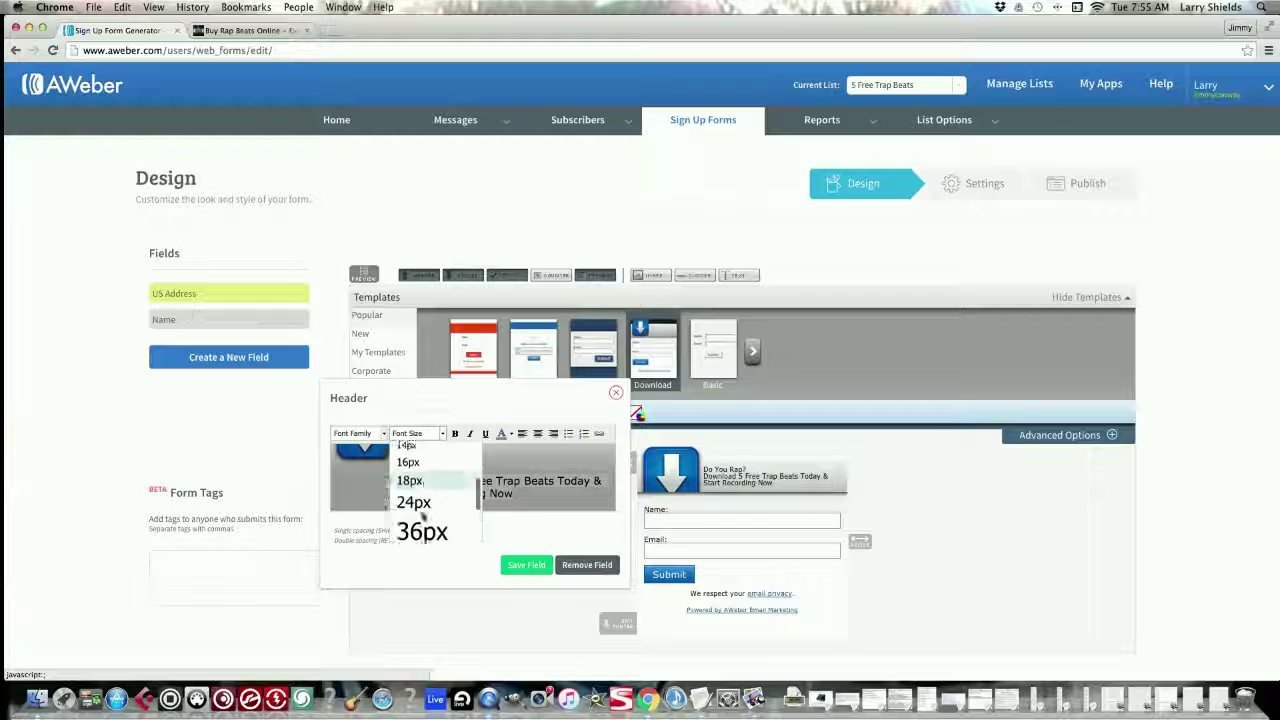
{"action": "scroll", "coordinate": [426, 519], "scroll_direction": "up", "scroll_amount": 4}
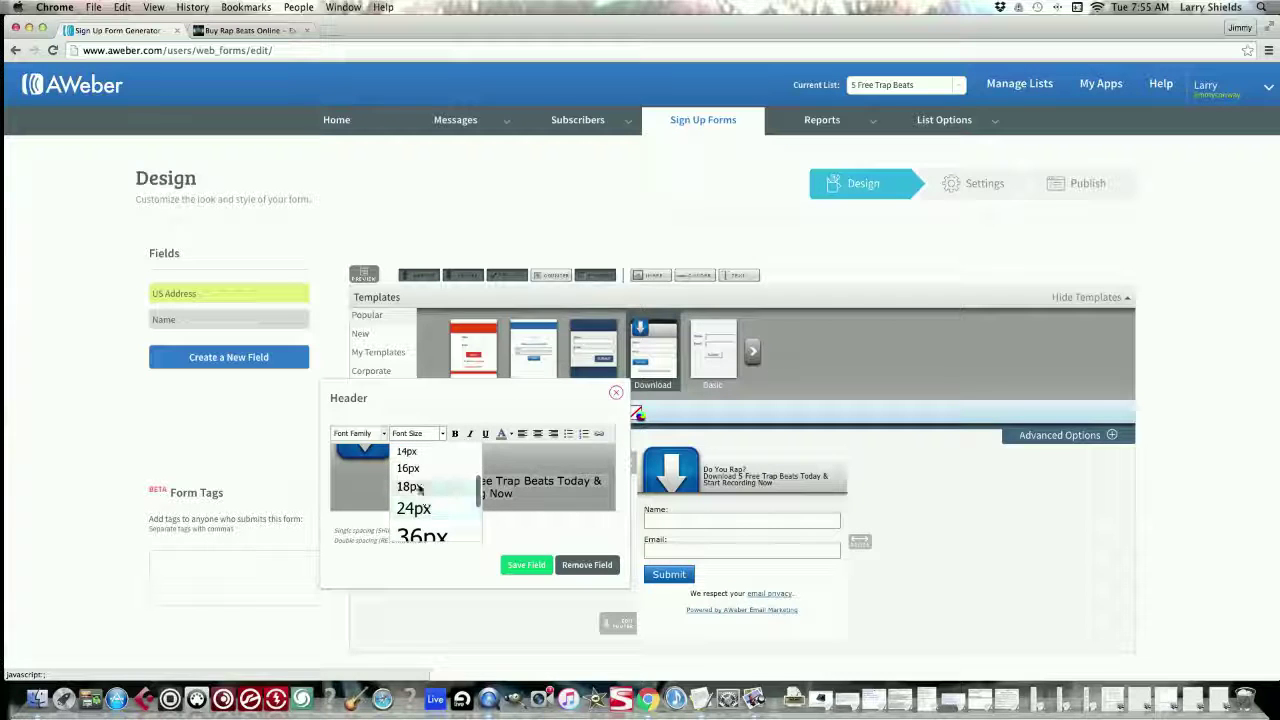
{"action": "scroll", "coordinate": [418, 488], "scroll_direction": "down", "scroll_amount": 2}
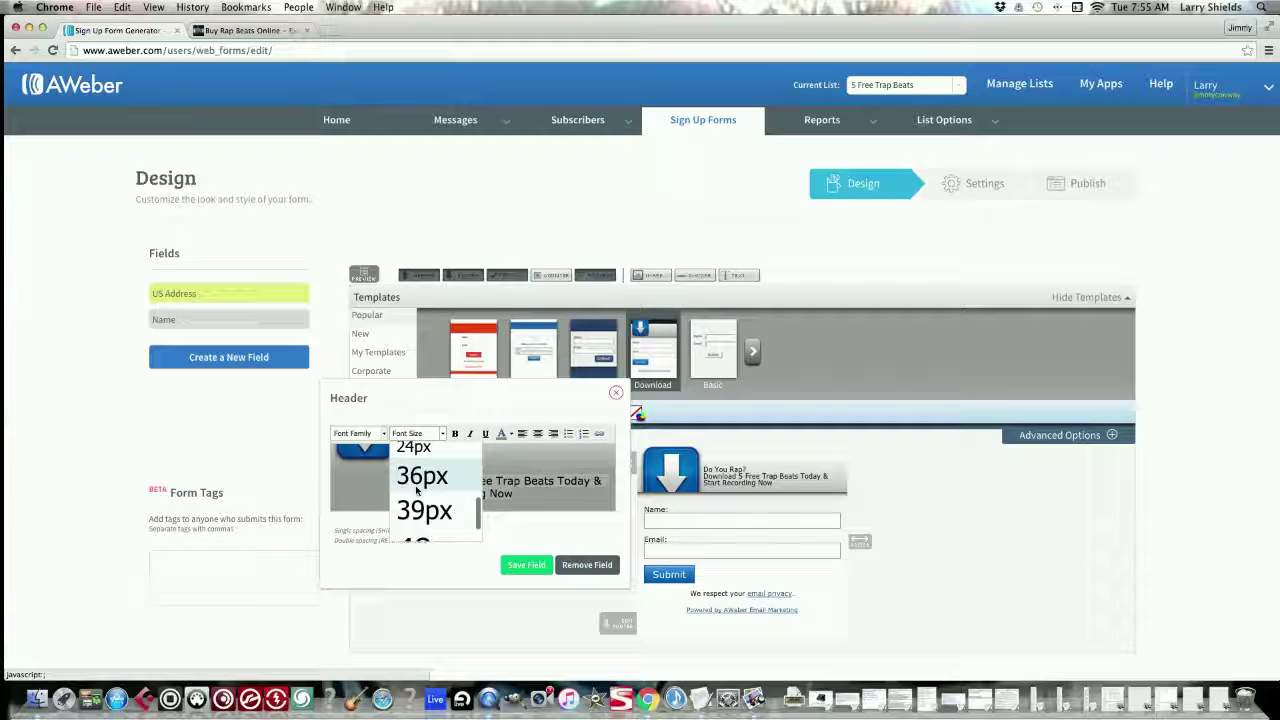
{"action": "scroll", "coordinate": [424, 488], "scroll_direction": "down", "scroll_amount": 3}
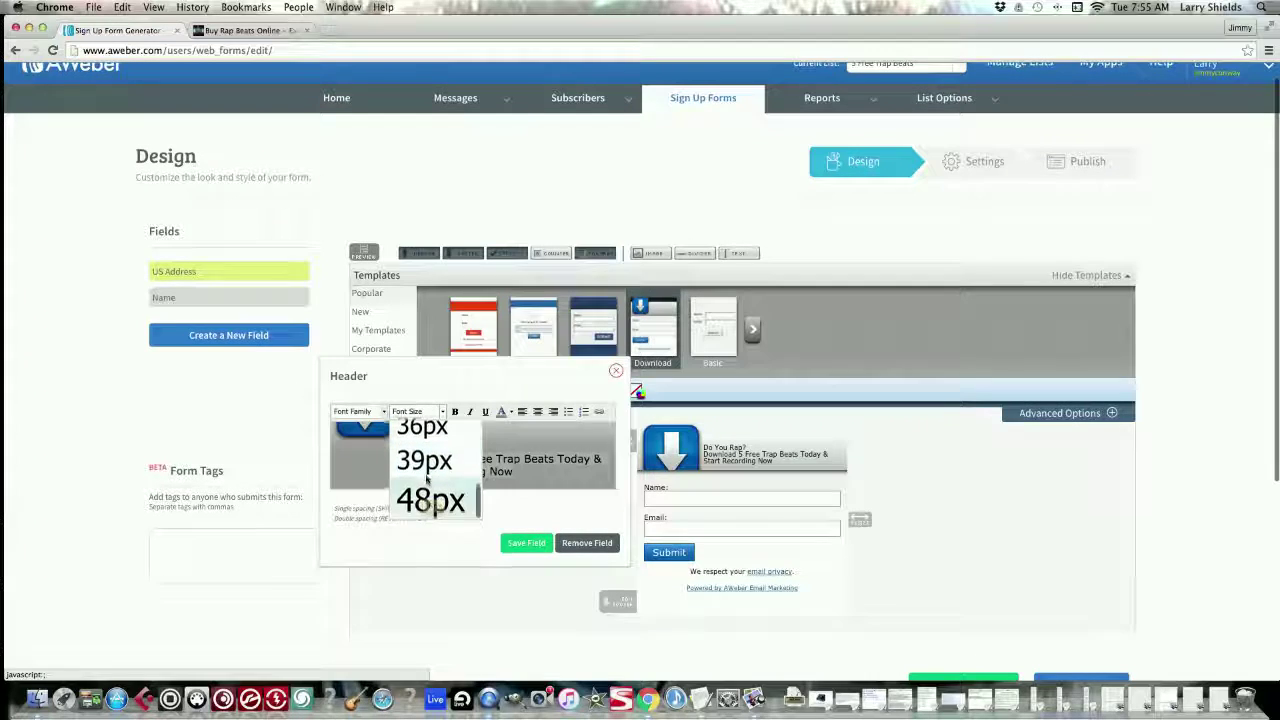
{"action": "scroll", "coordinate": [426, 481], "scroll_direction": "up", "scroll_amount": 2}
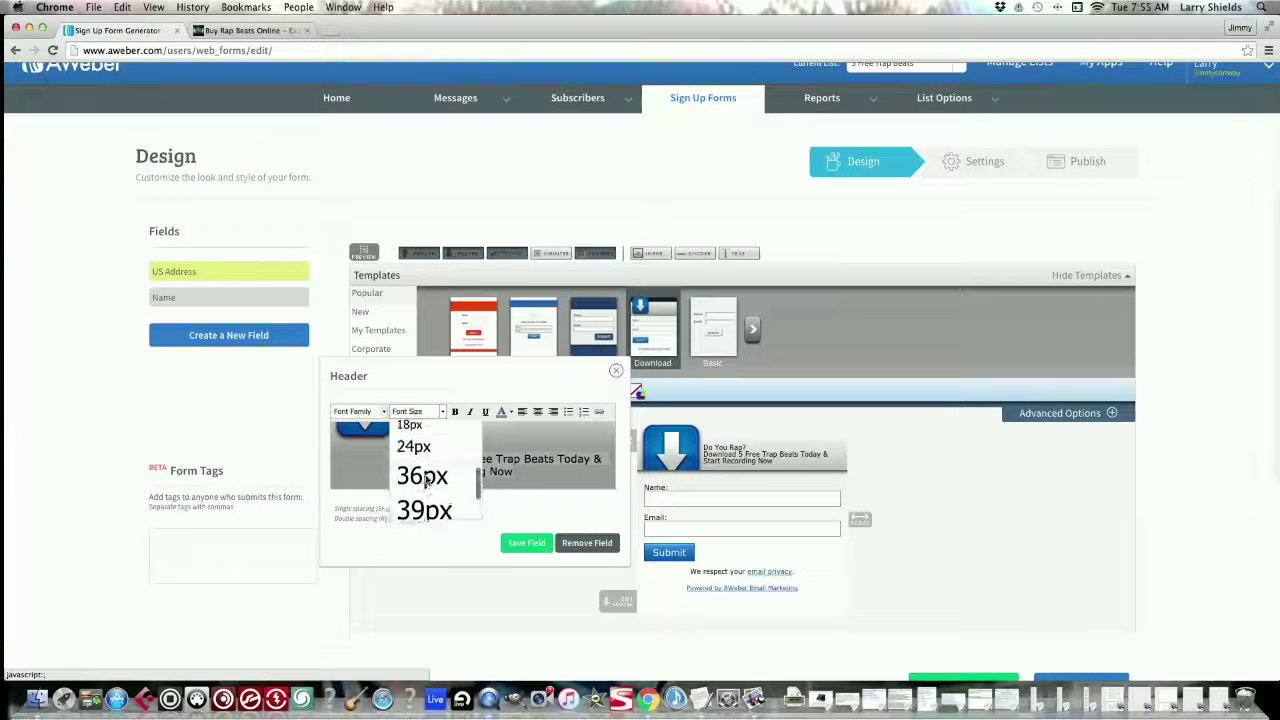
{"action": "left_click", "coordinate": [410, 430]}
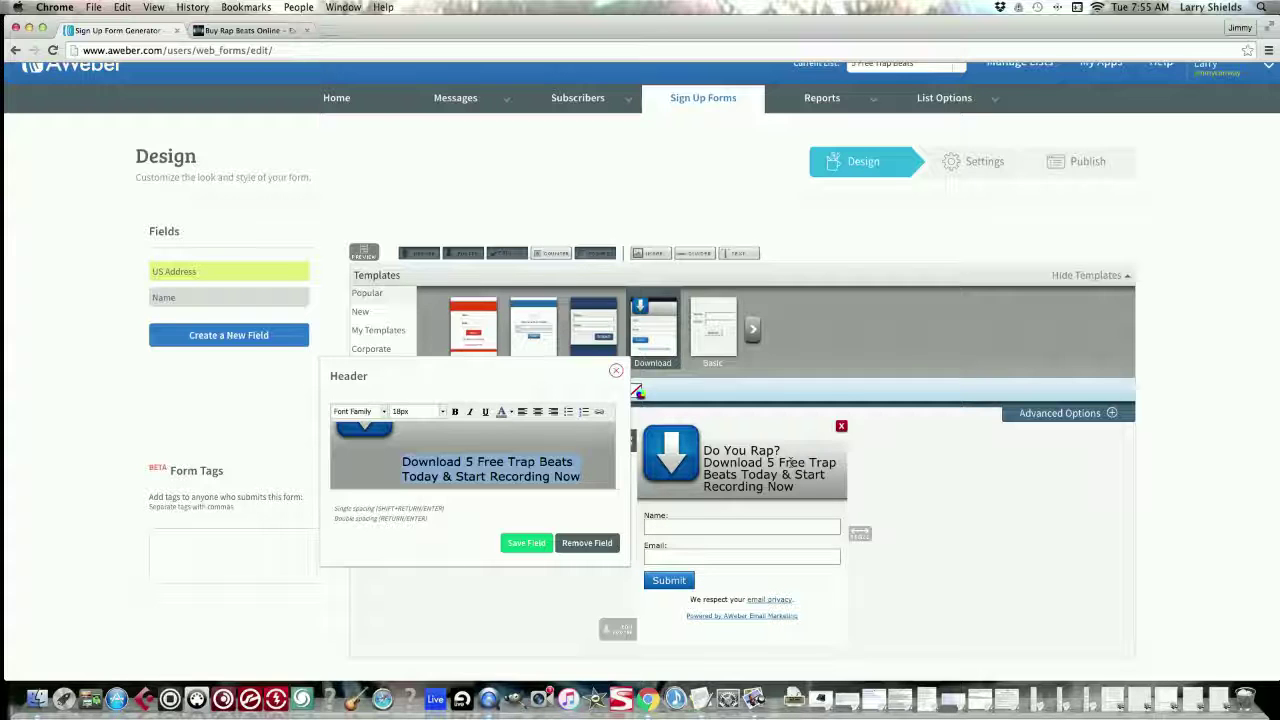
{"action": "scroll", "coordinate": [470, 455], "scroll_direction": "up", "scroll_amount": 4}
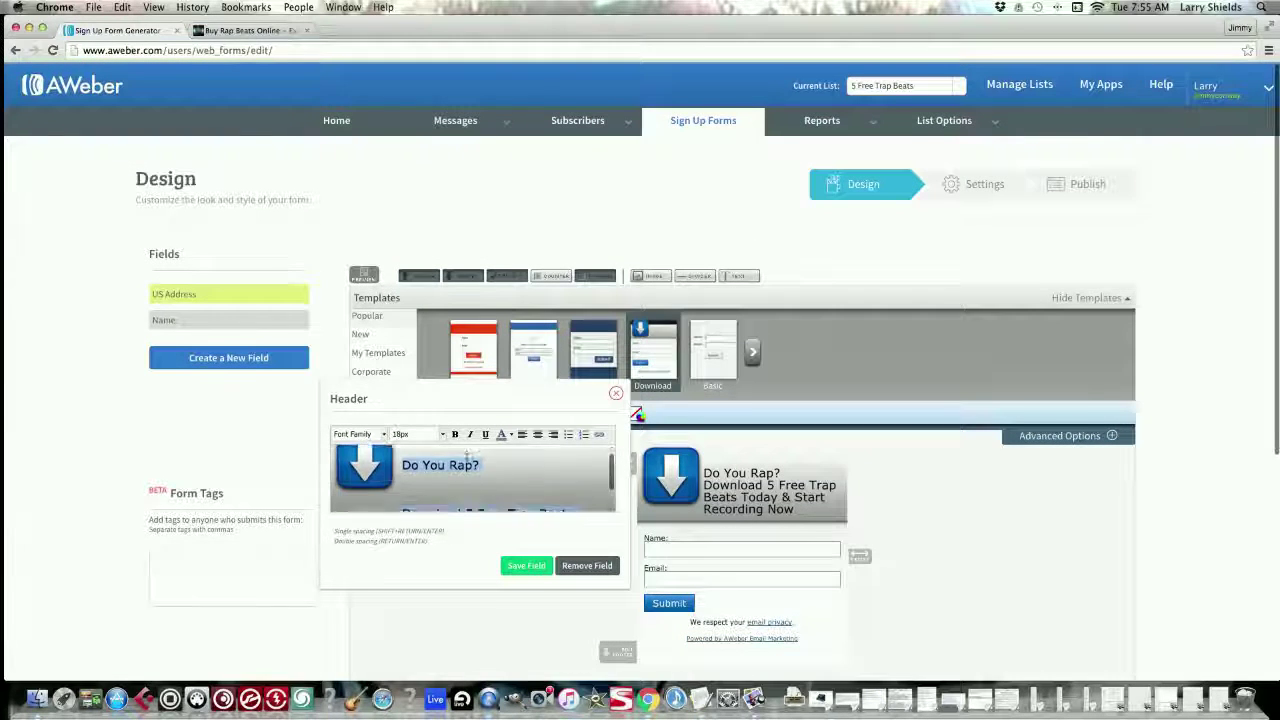
{"action": "scroll", "coordinate": [470, 475], "scroll_direction": "down", "scroll_amount": 3}
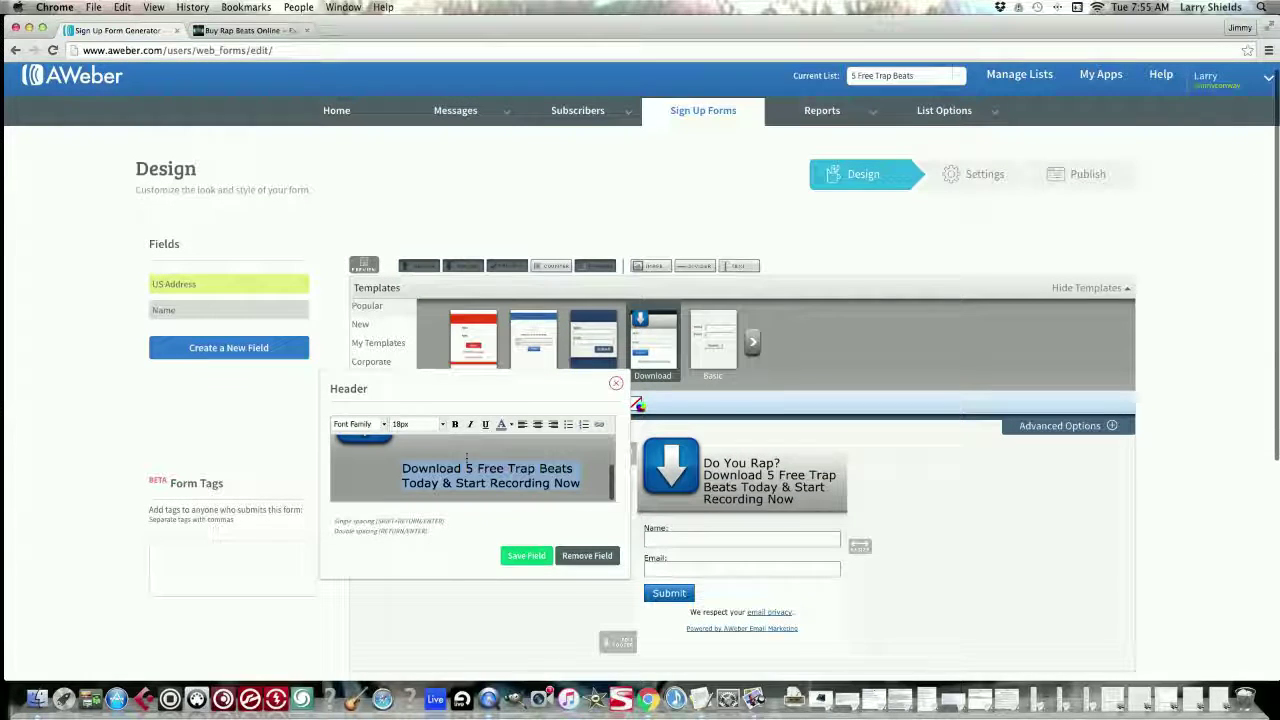
{"action": "left_click", "coordinate": [526, 556]}
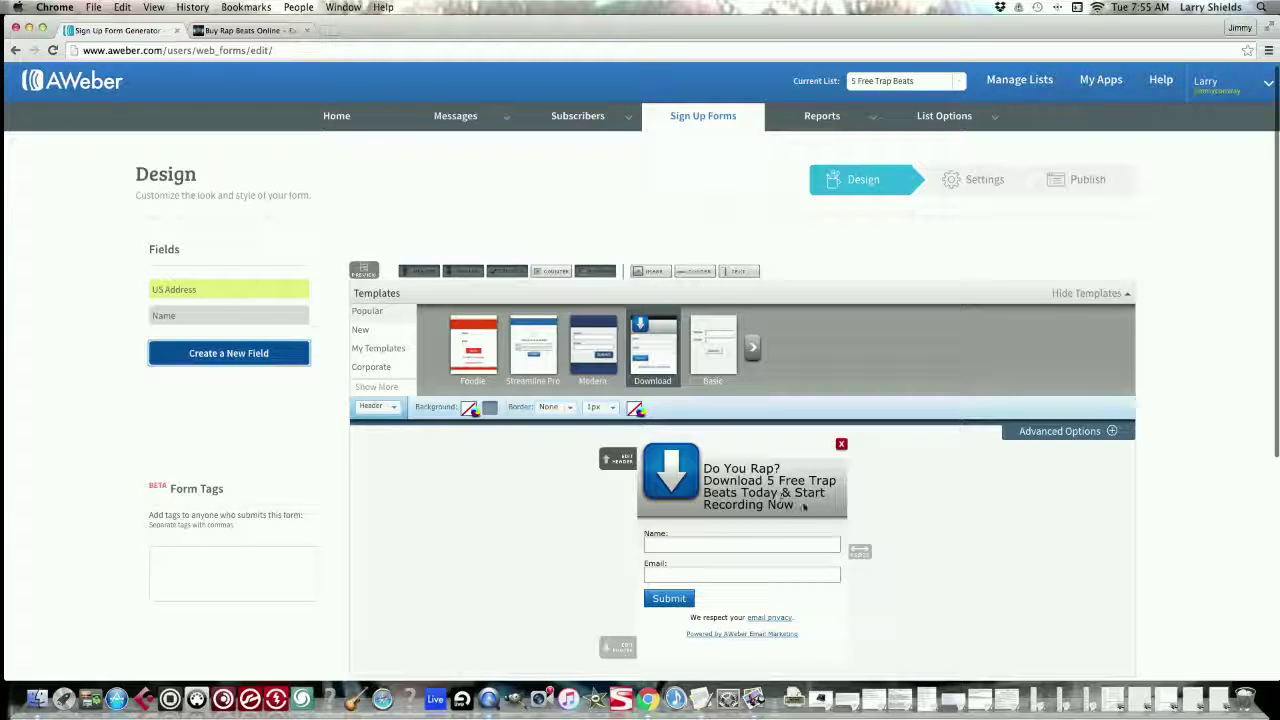
{"action": "mouse_move", "coordinate": [675, 543]}
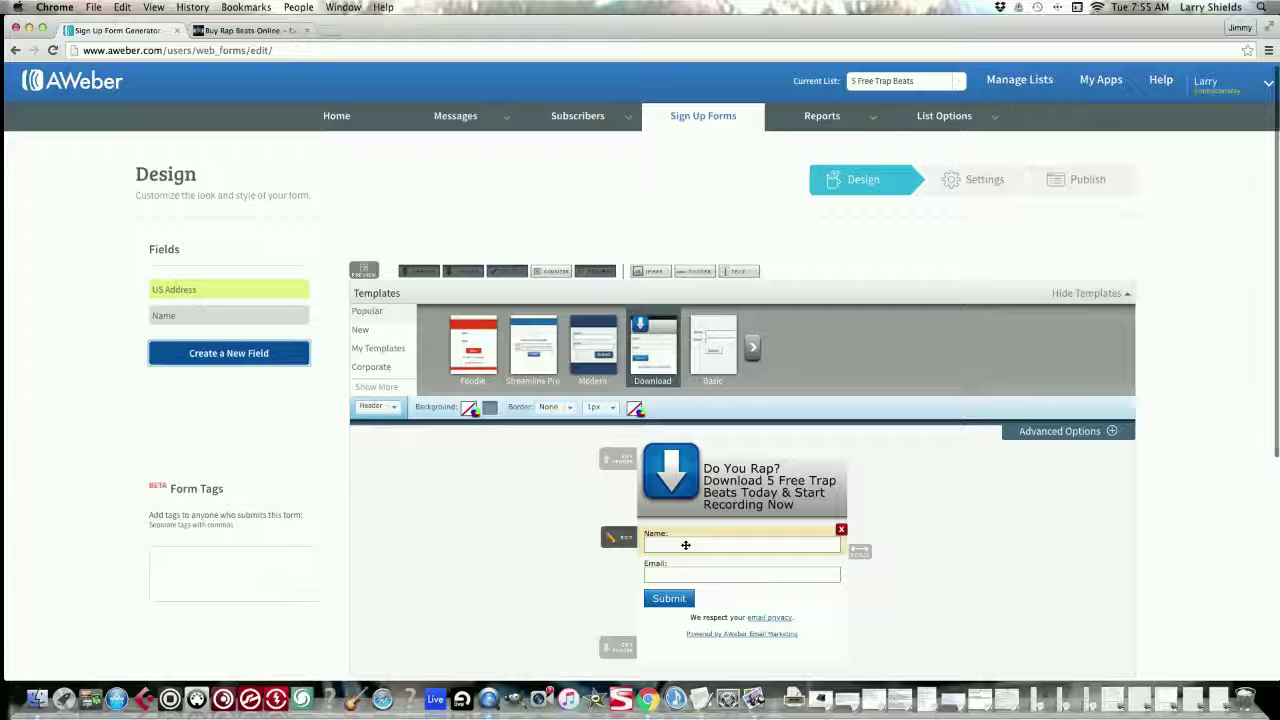
Change the Name field's label from 'Name:' to 'Rap Name:' and save the field
{"action": "left_click", "coordinate": [685, 544]}
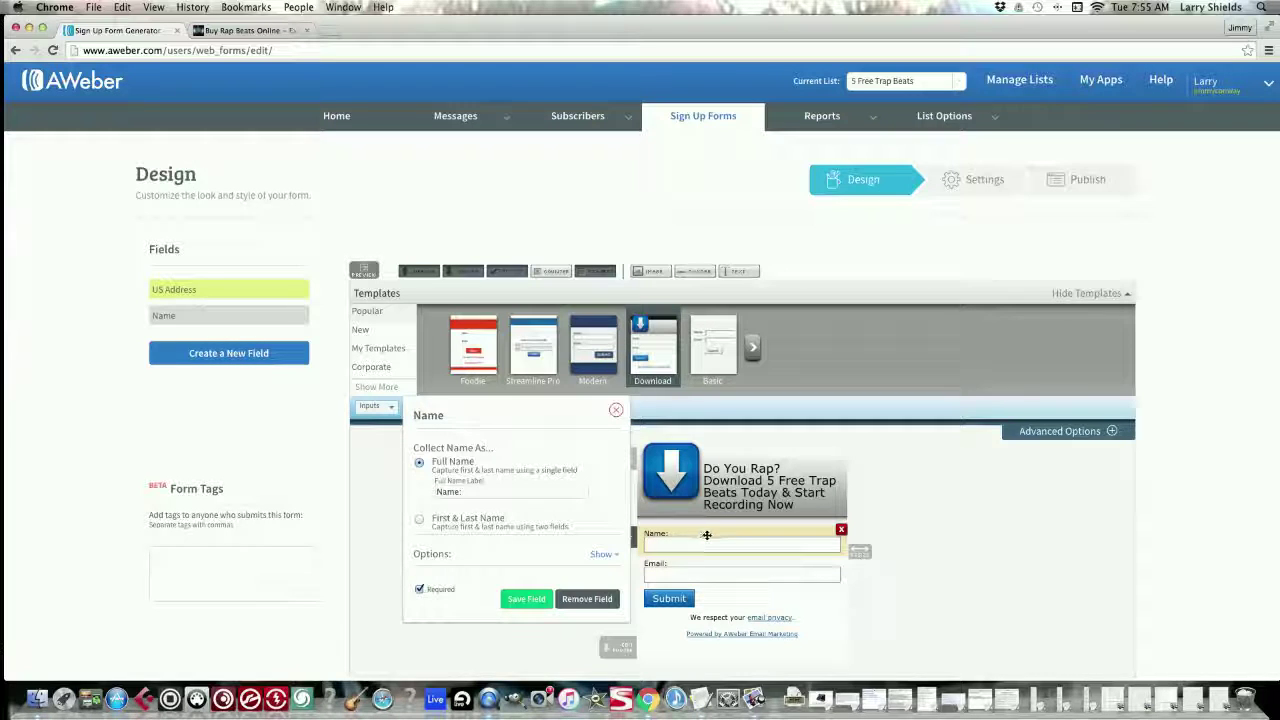
{"action": "left_click", "coordinate": [438, 490]}
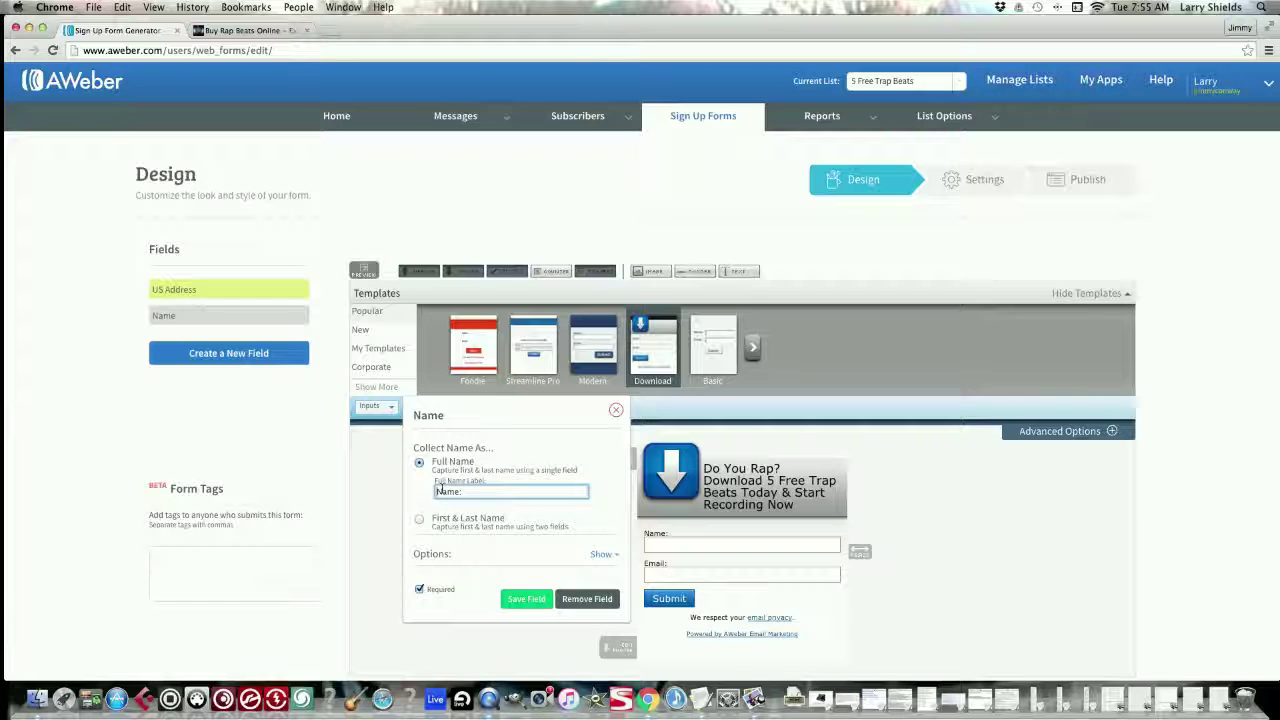
{"action": "type", "text": "Rap Name:"}
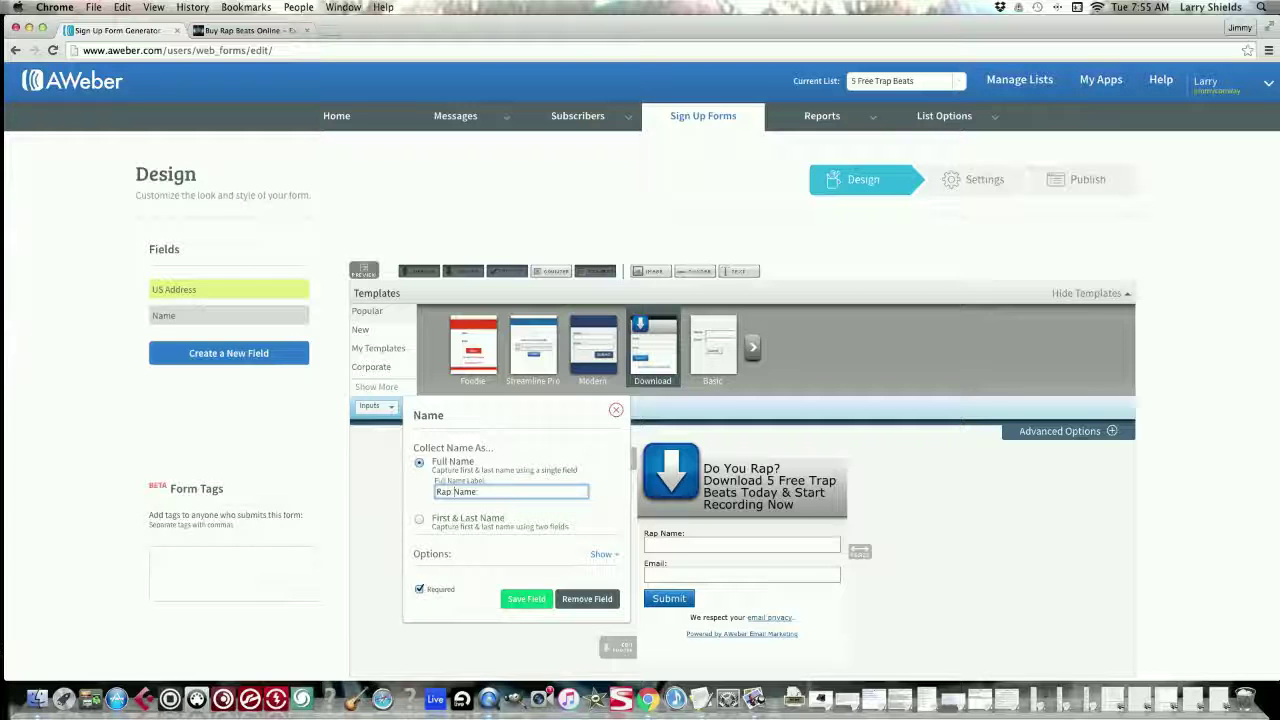
{"action": "left_click", "coordinate": [527, 603]}
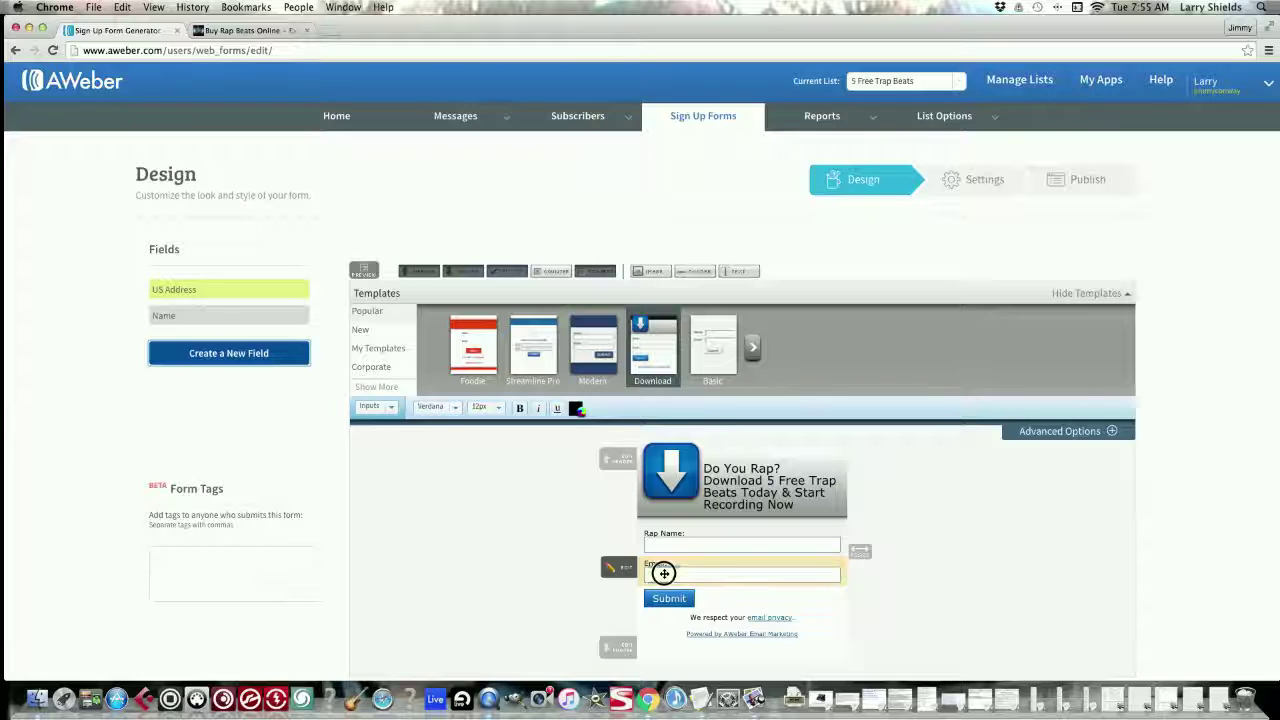
Change the Email field's label to 'Most Checked Email:' and save the field
{"action": "left_click", "coordinate": [664, 573]}
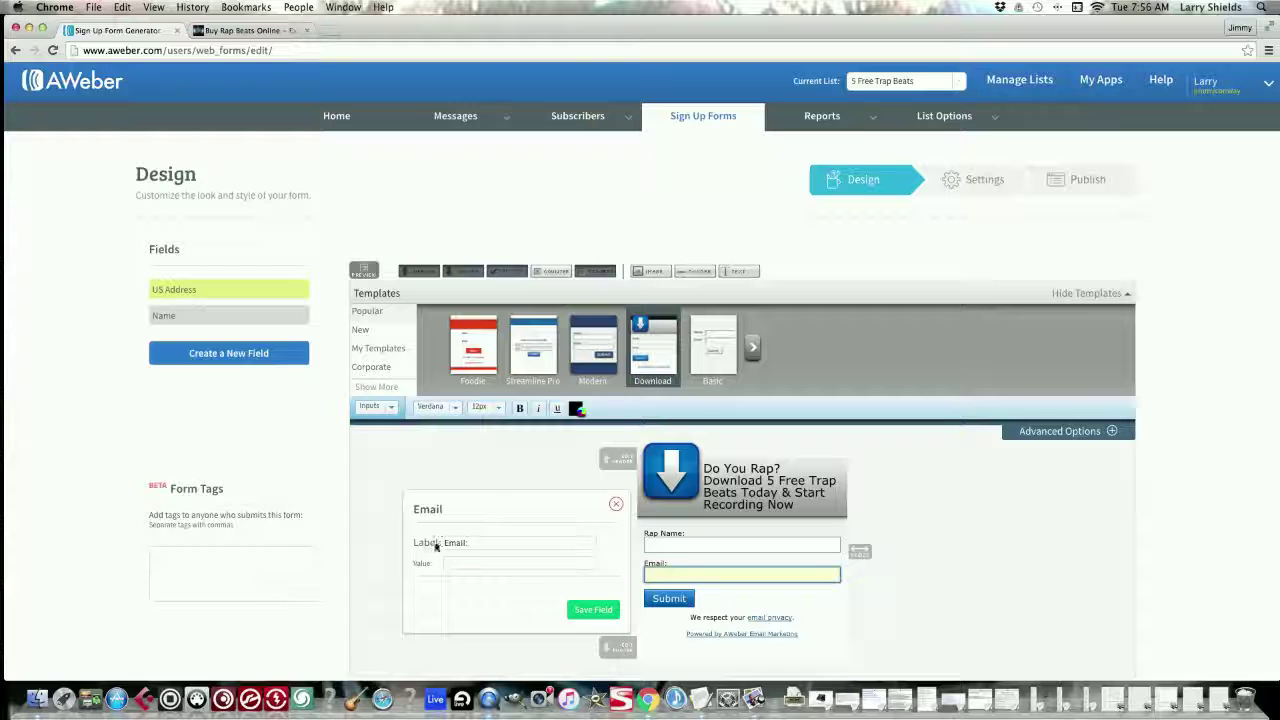
{"action": "left_click_drag", "start_coordinate": [446, 540], "coordinate": [479, 542]}
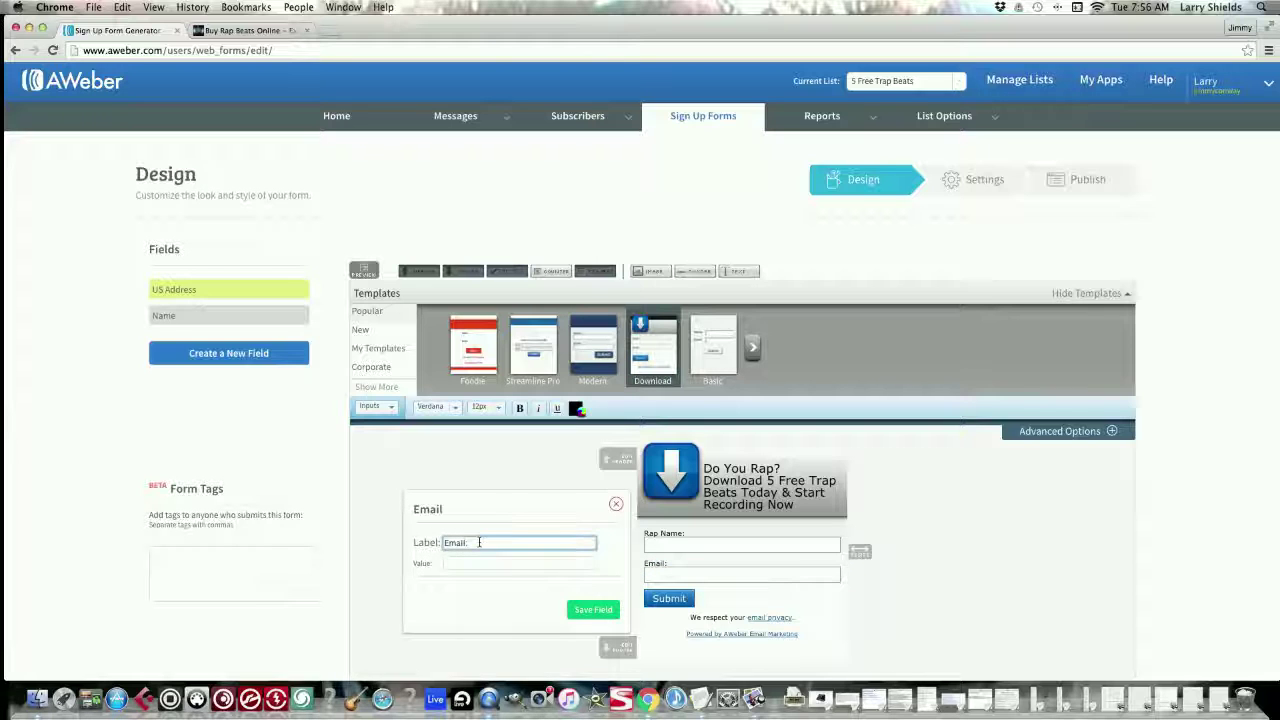
{"action": "left_click", "coordinate": [695, 577]}
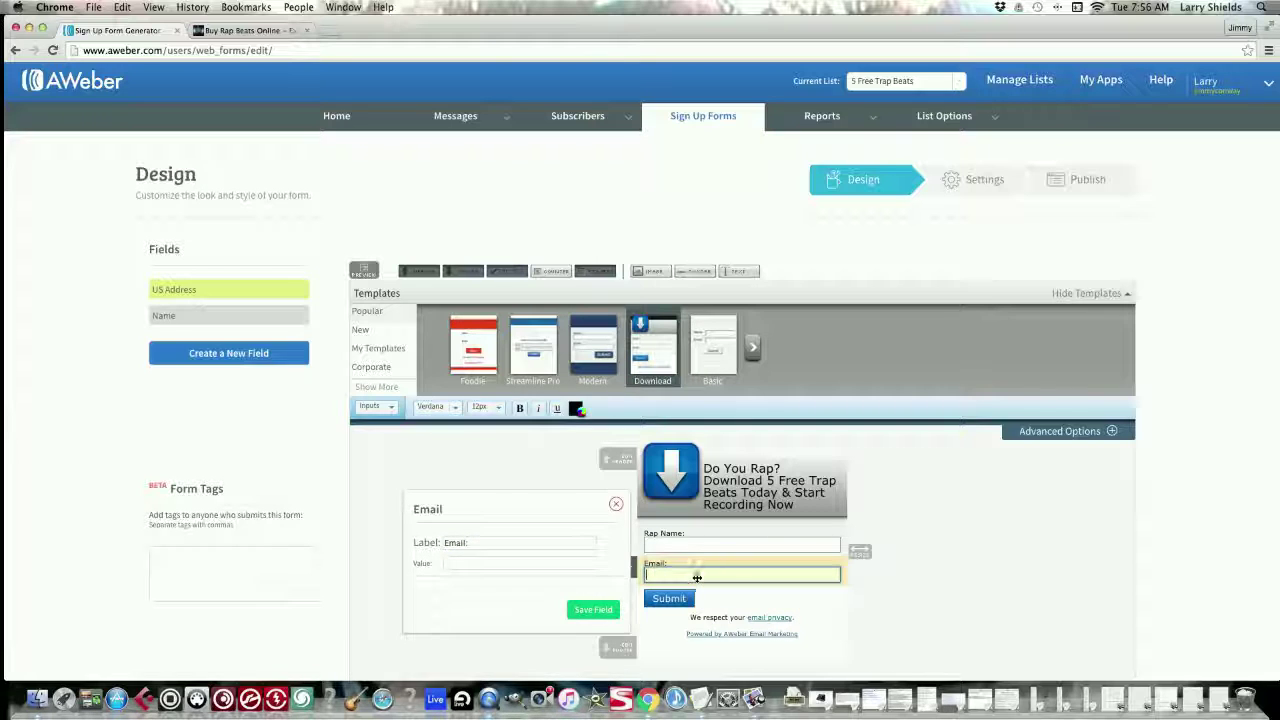
{"action": "left_click", "coordinate": [446, 543]}
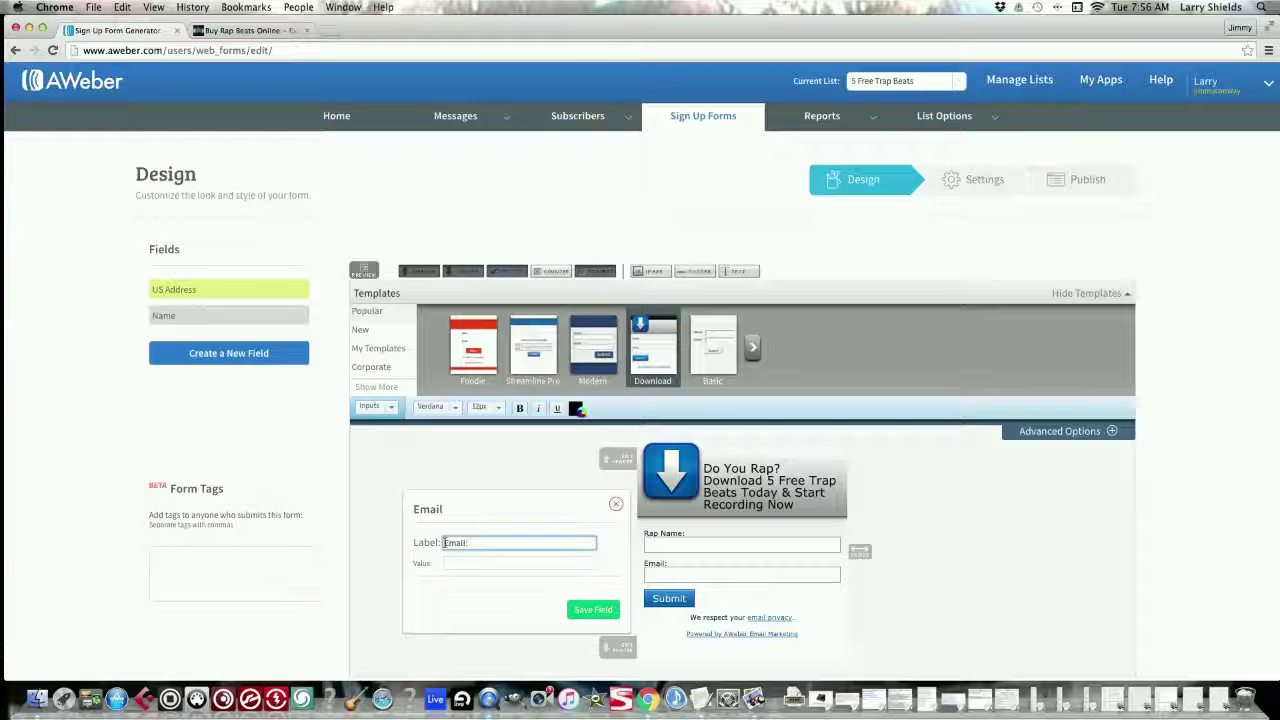
{"action": "type", "text": "Most Che"}
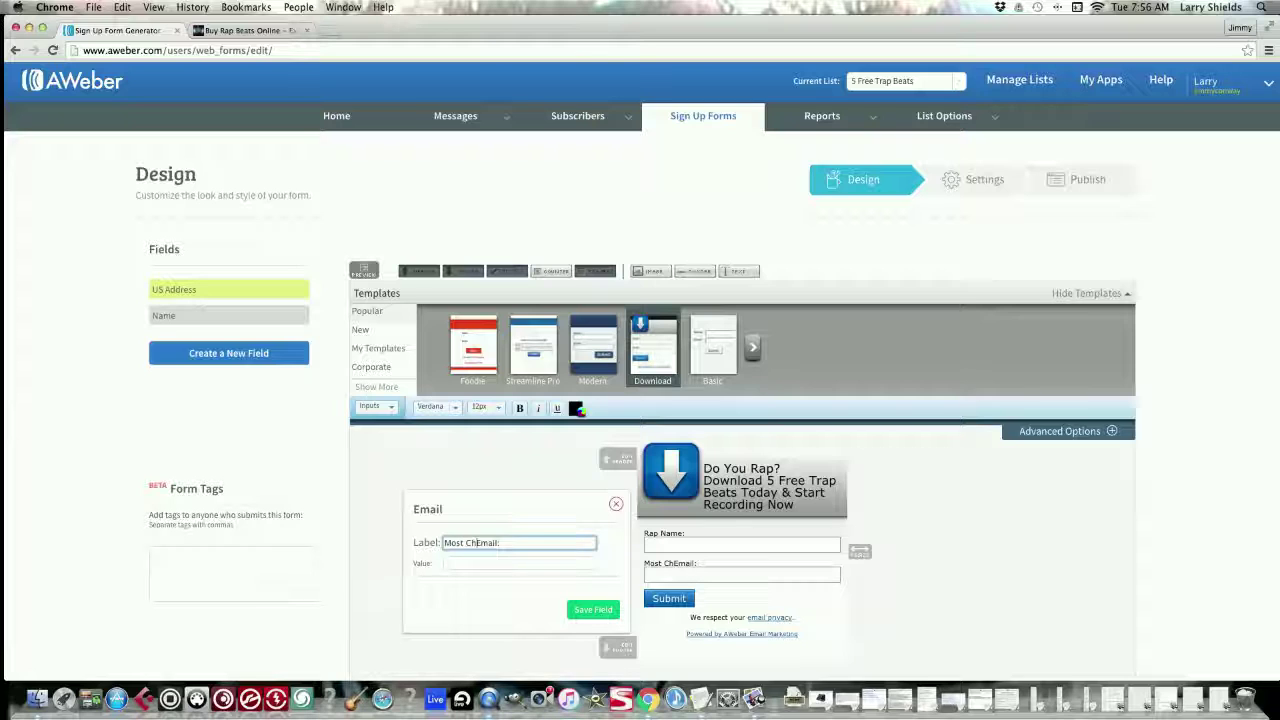
{"action": "type", "text": "cked"}
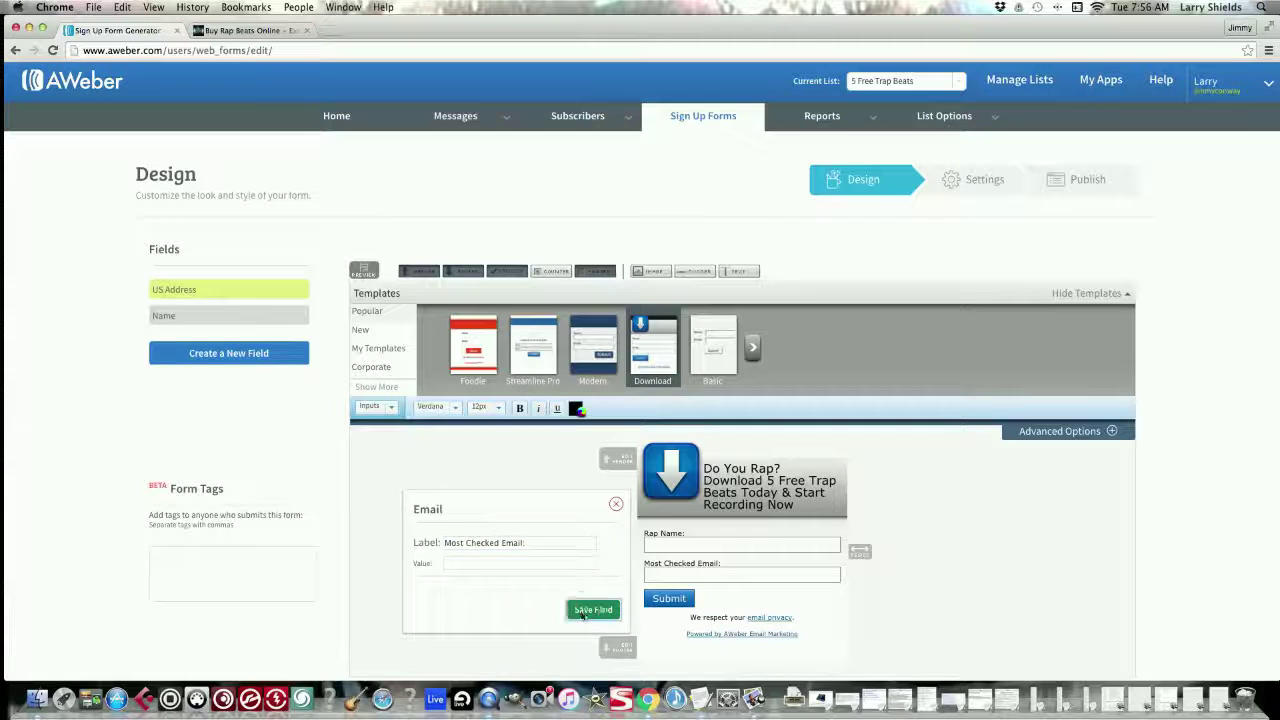
{"action": "left_click", "coordinate": [593, 609]}
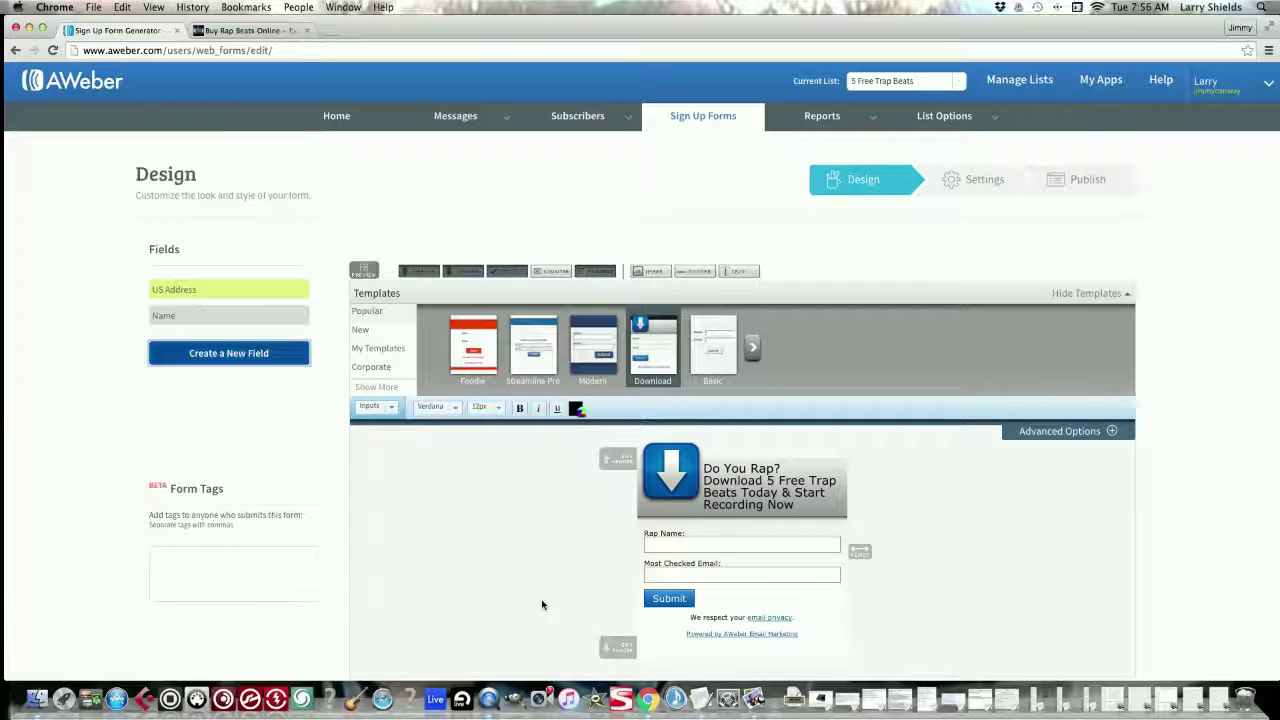
Replace the Submit button text with 'Get Your FREE Download Today'
{"action": "left_click", "coordinate": [808, 600]}
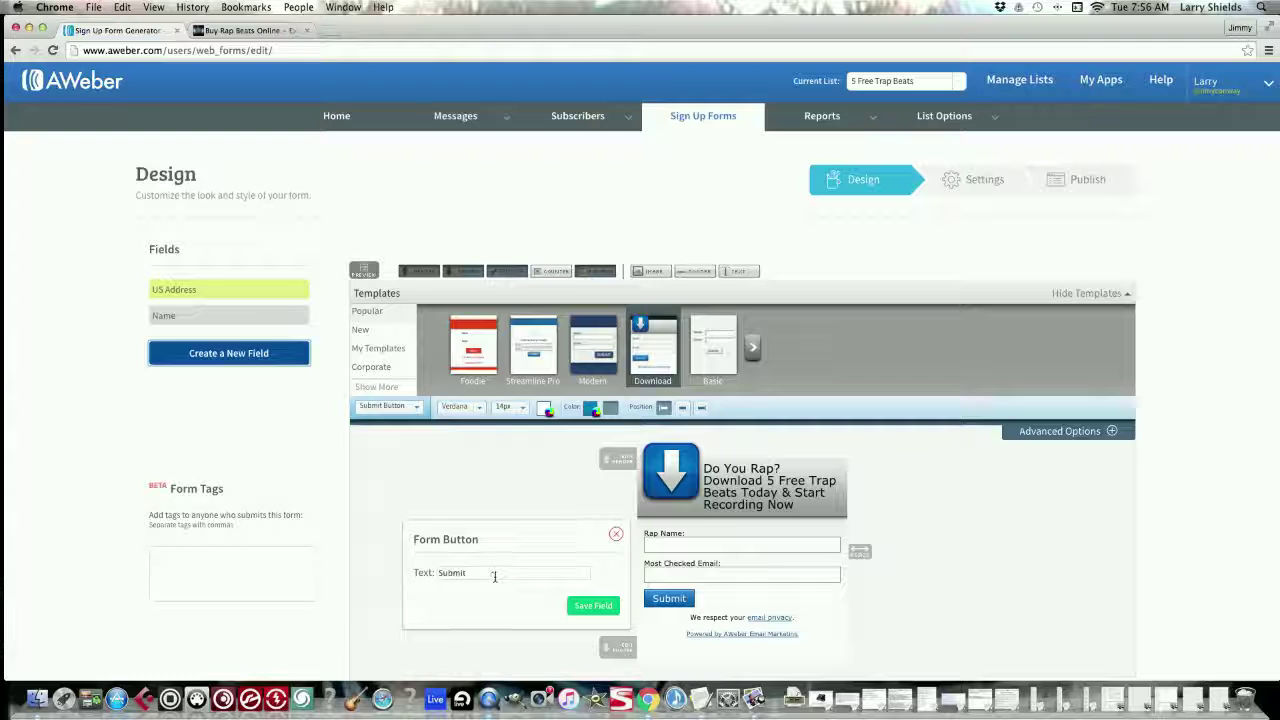
{"action": "left_click_drag", "start_coordinate": [494, 576], "coordinate": [429, 574]}
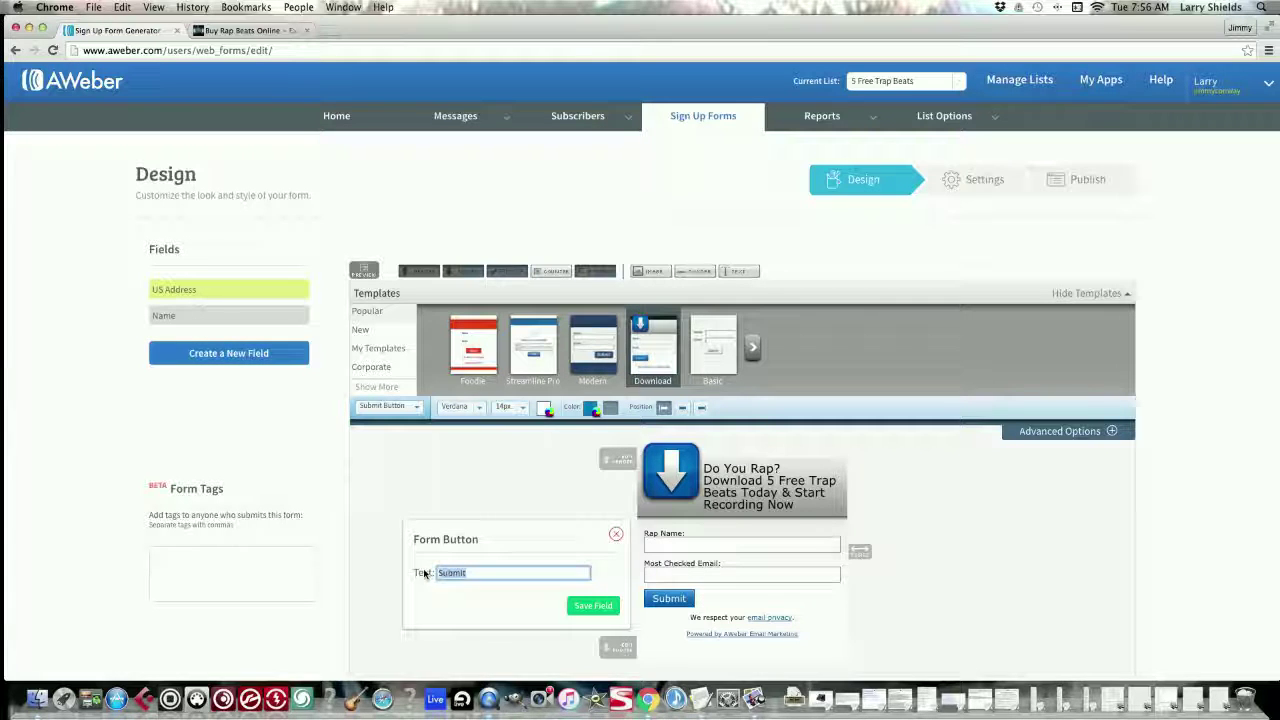
{"action": "key", "text": "BackSpace"}
{"action": "type", "text": "Get Your FRE"}
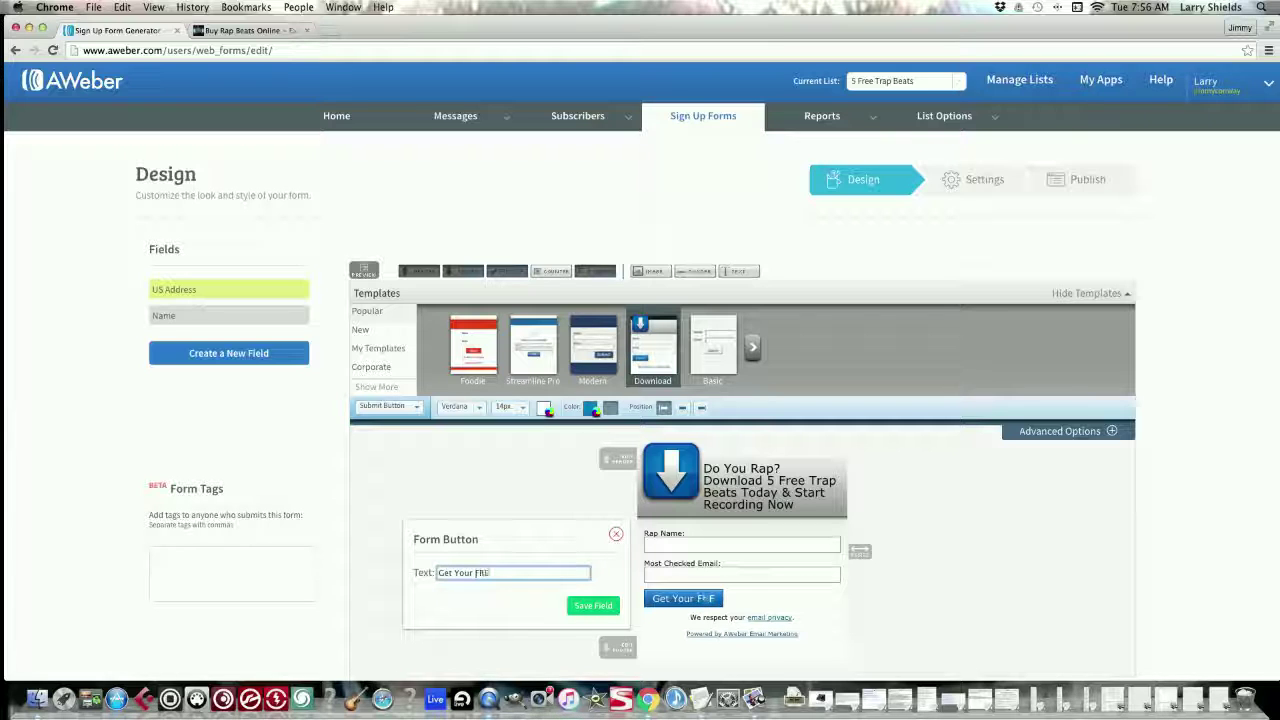
{"action": "type", "text": "E Download "}
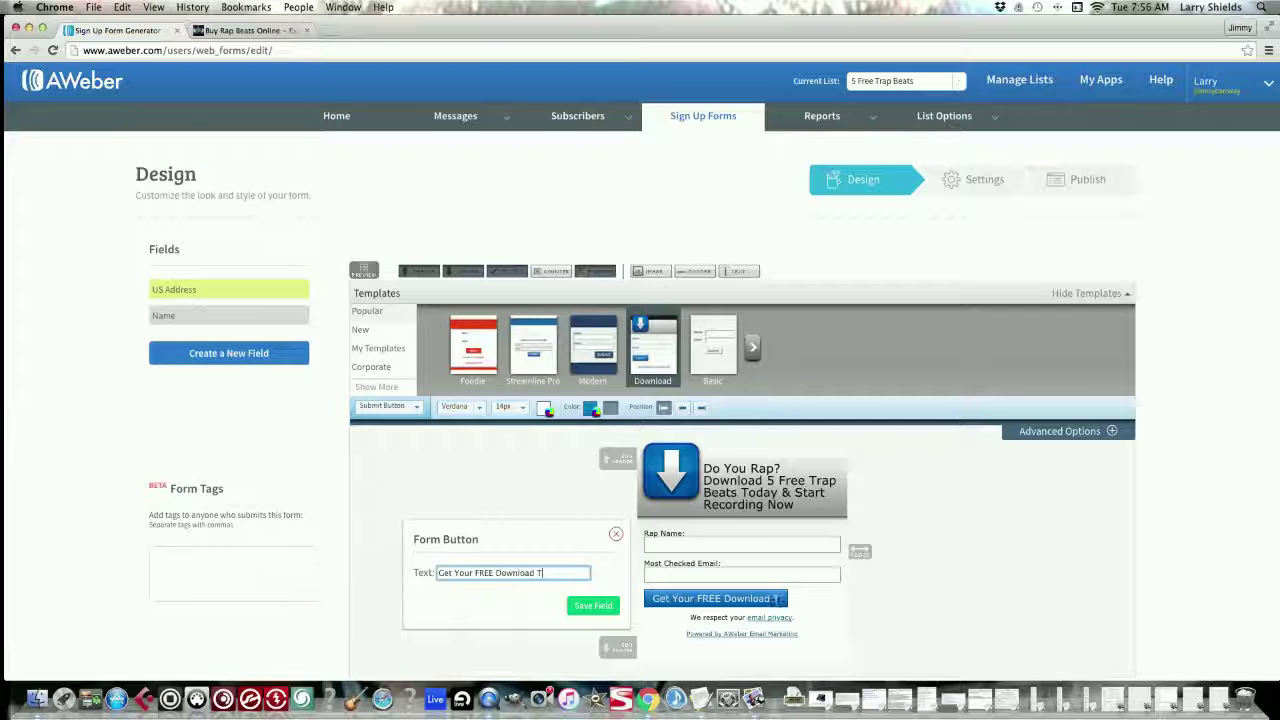
{"action": "type", "text": "Today"}
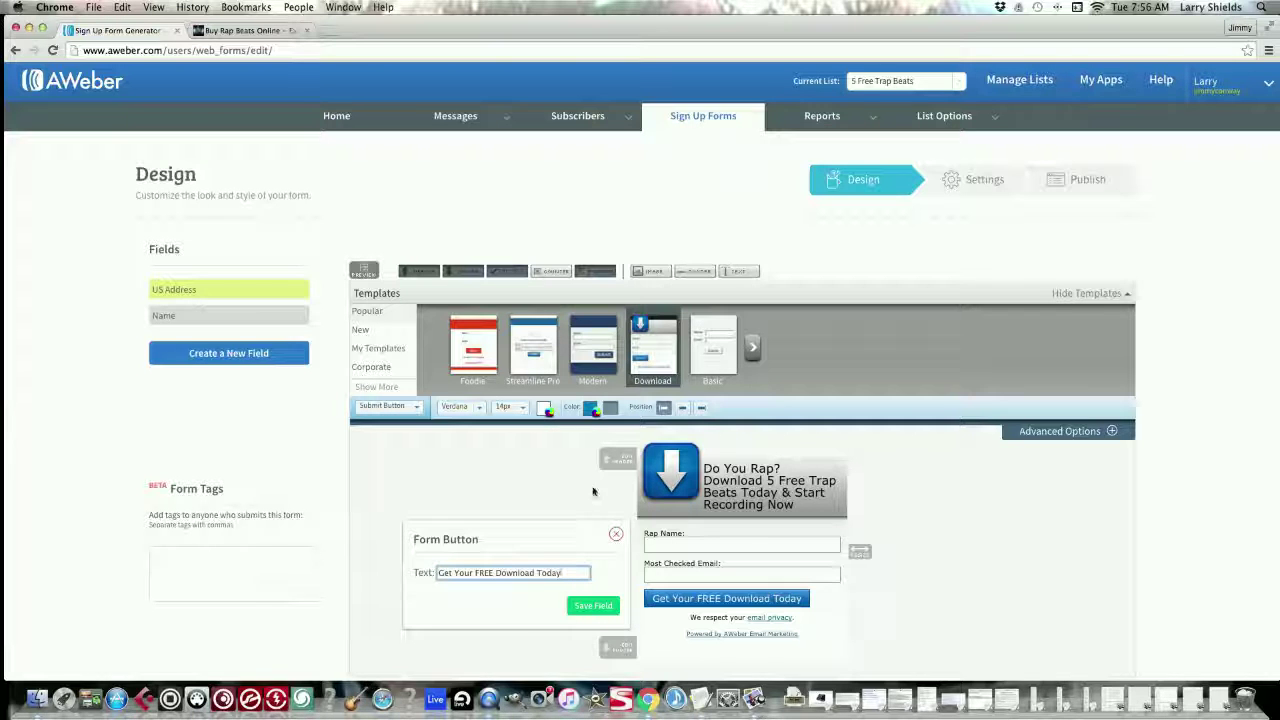
Delete the privacy and Powered by AWeber lines, widen the form, and save the button field
{"action": "scroll", "coordinate": [592, 491], "scroll_direction": "down", "scroll_amount": 3}
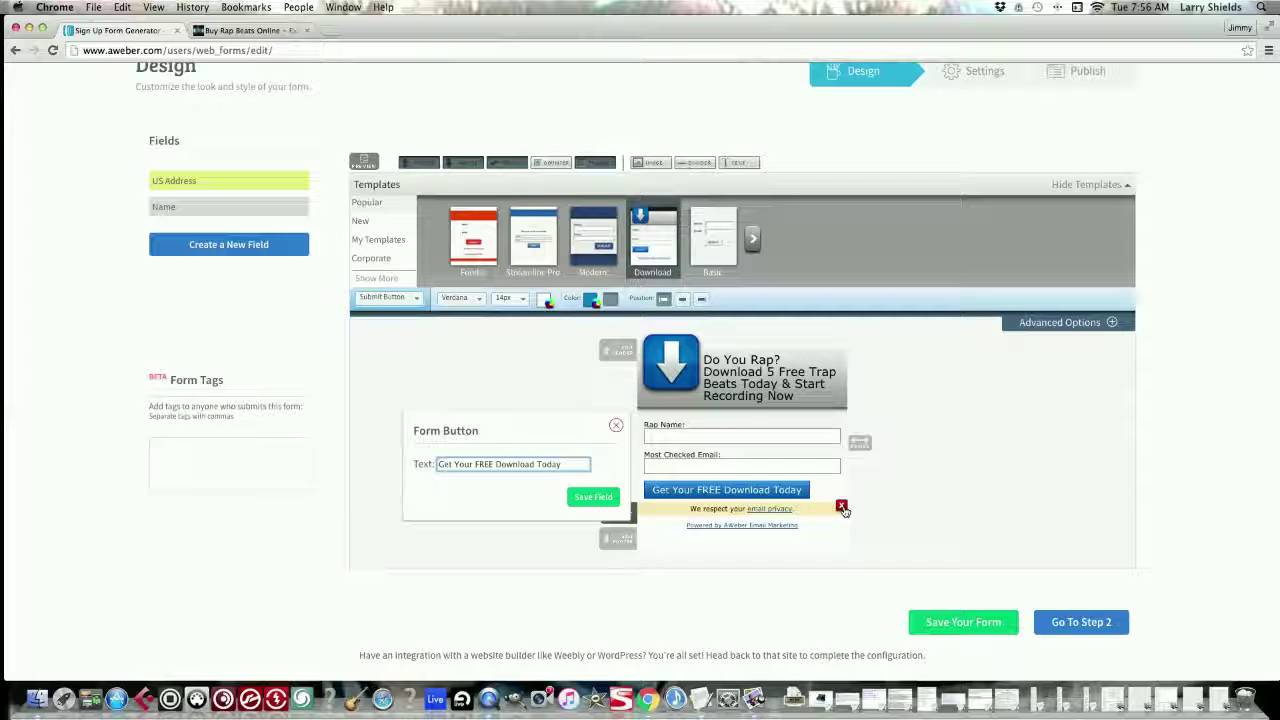
{"action": "left_click", "coordinate": [842, 507]}
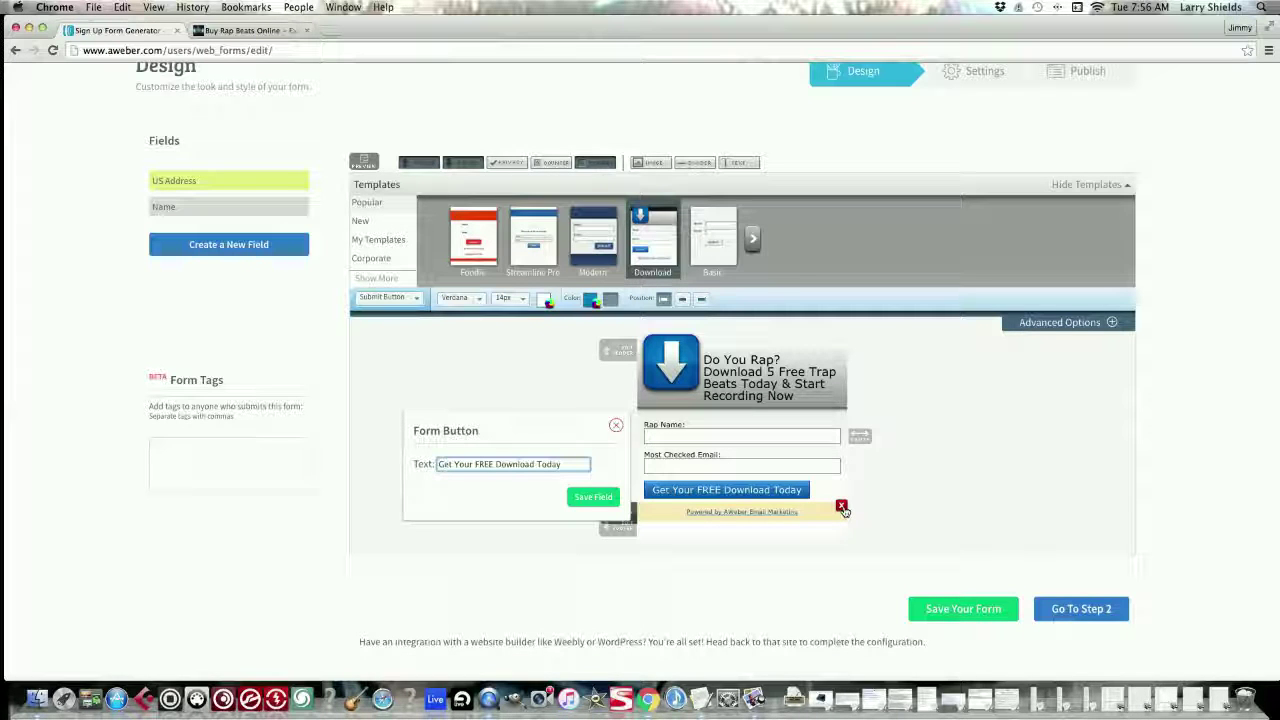
{"action": "left_click", "coordinate": [842, 507]}
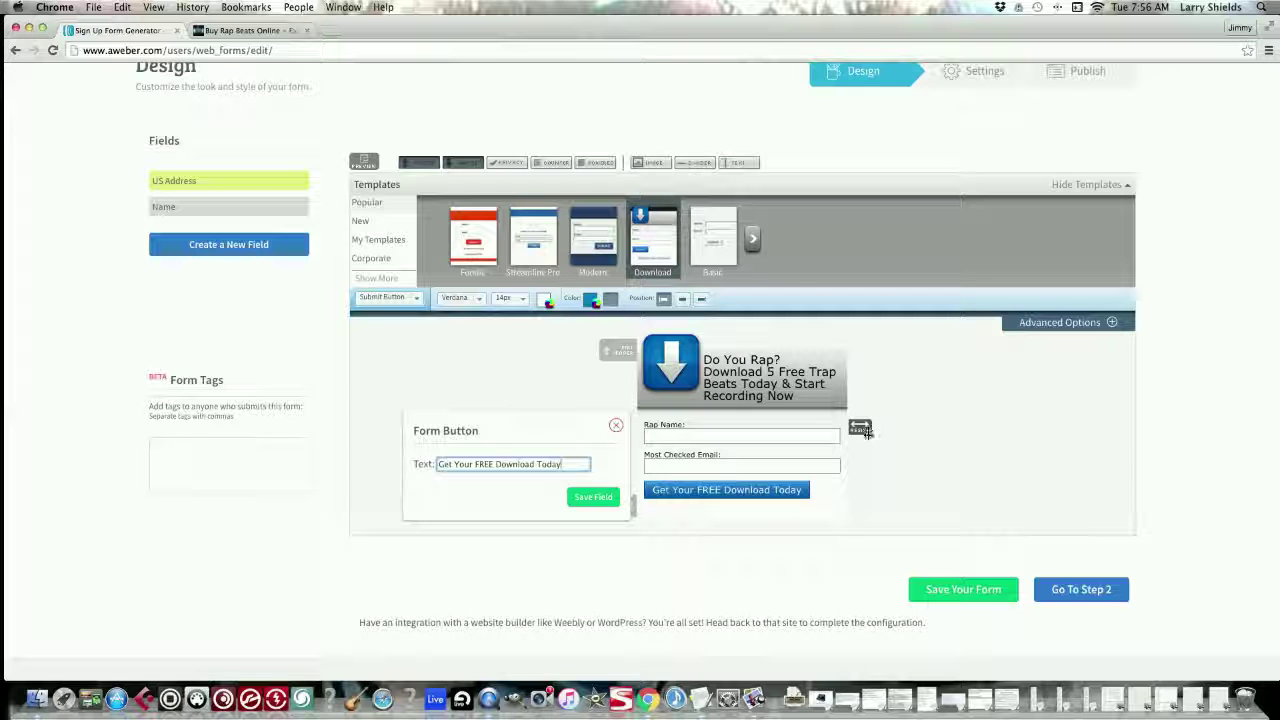
{"action": "left_click_drag", "start_coordinate": [860, 427], "coordinate": [996, 456]}
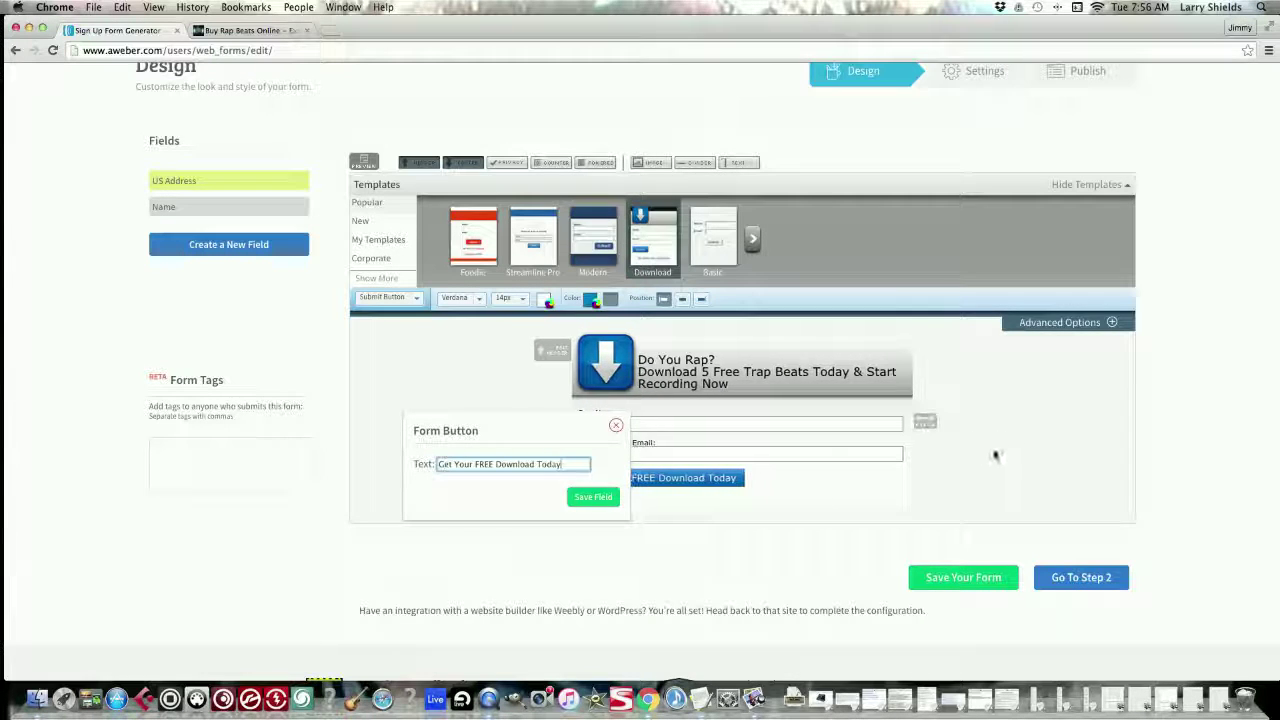
{"action": "left_click", "coordinate": [590, 497]}
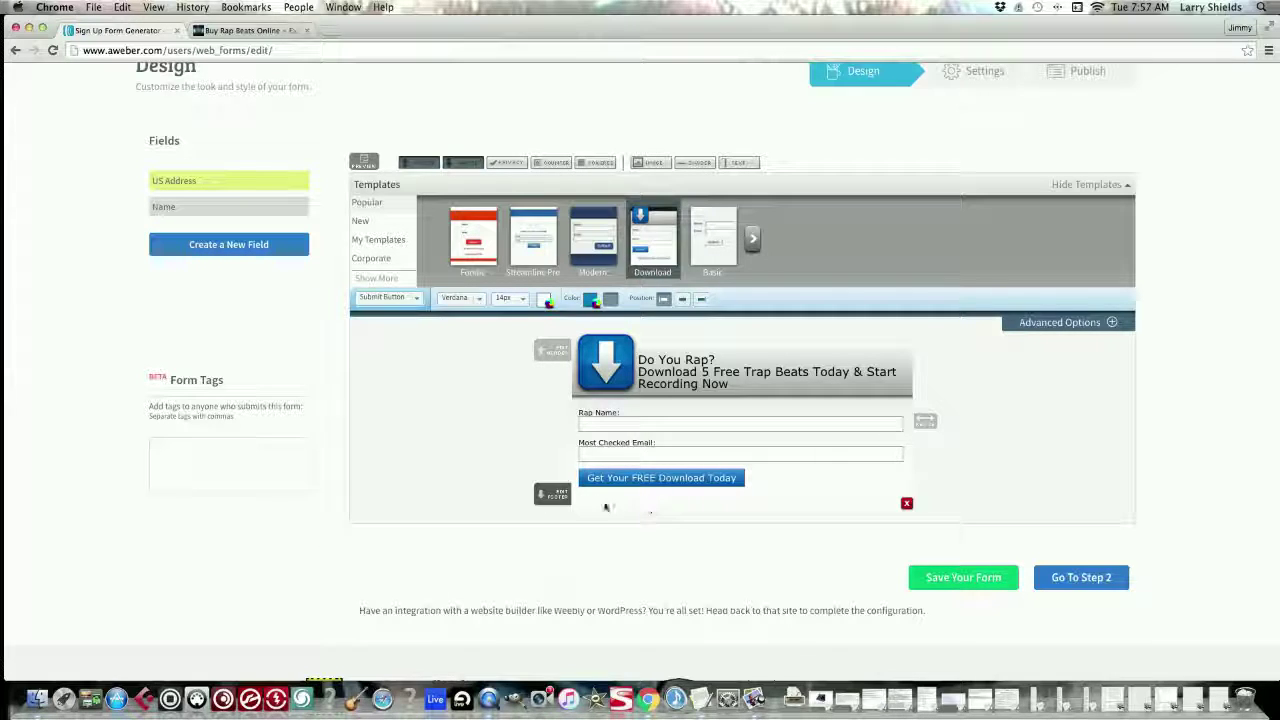
Save the footer with no text, then save the whole redesigned web form
{"action": "left_click", "coordinate": [561, 498]}
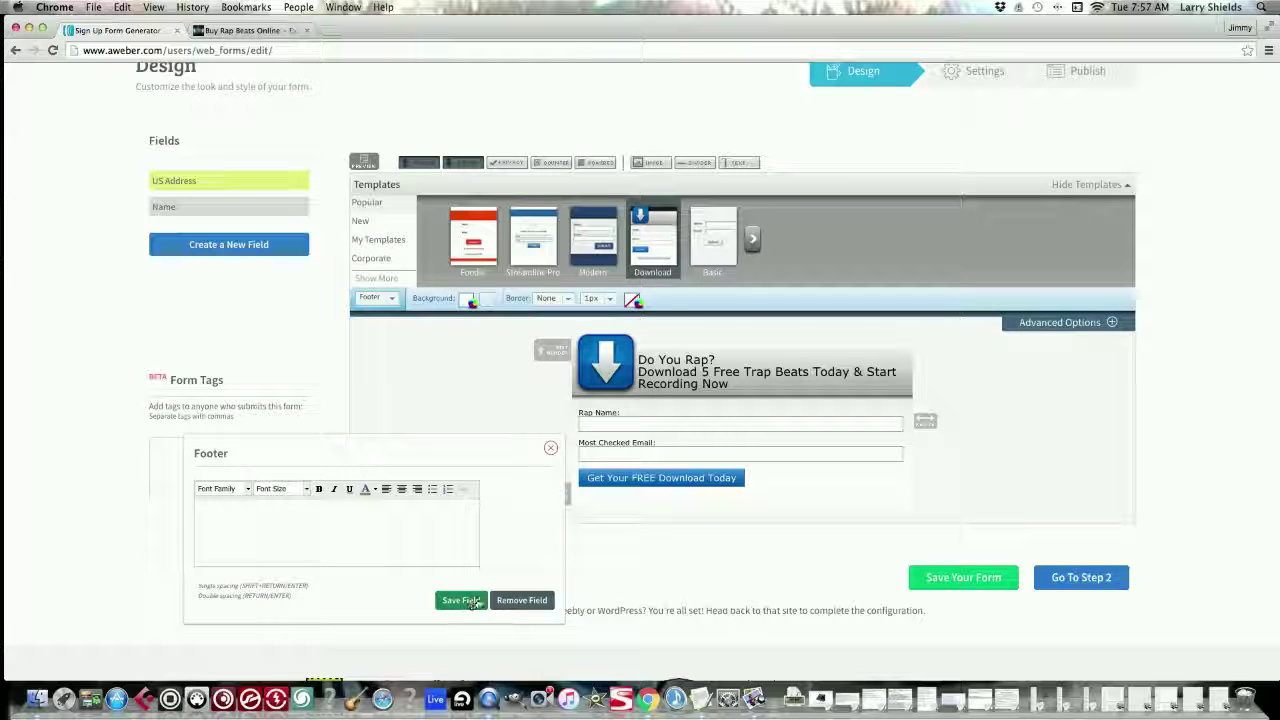
{"action": "left_click", "coordinate": [475, 600]}
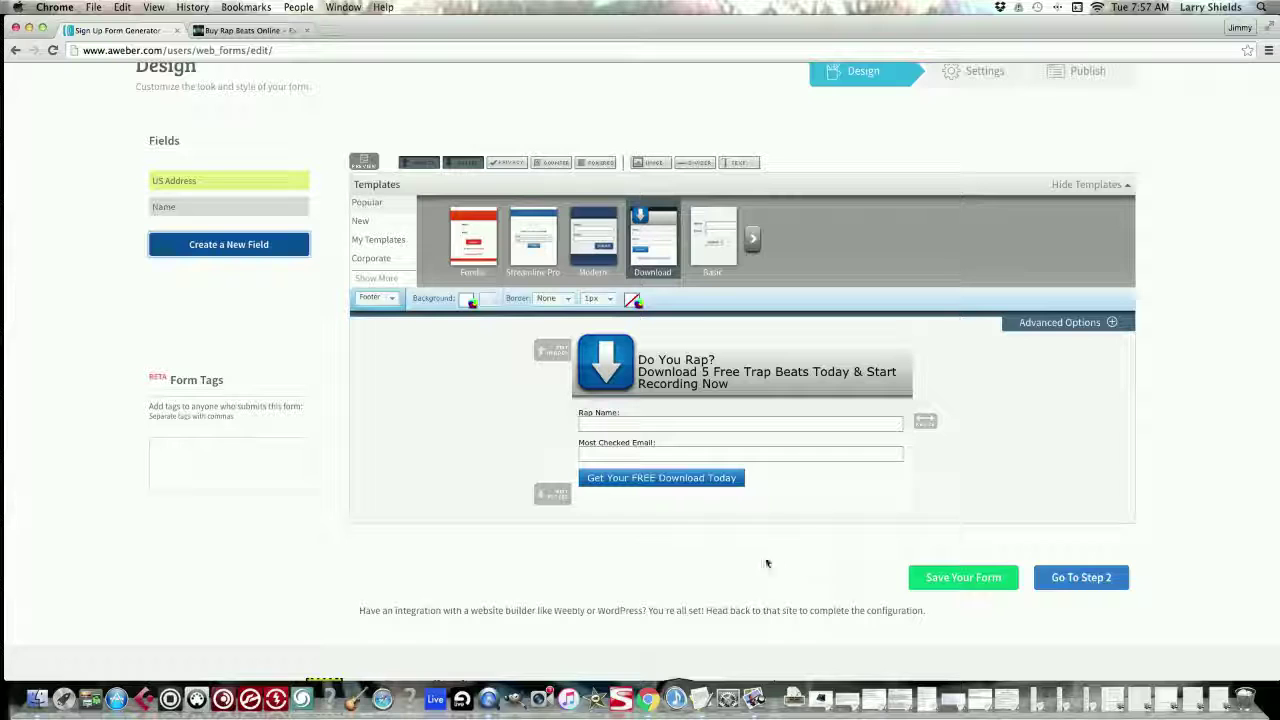
{"action": "left_click", "coordinate": [965, 580]}
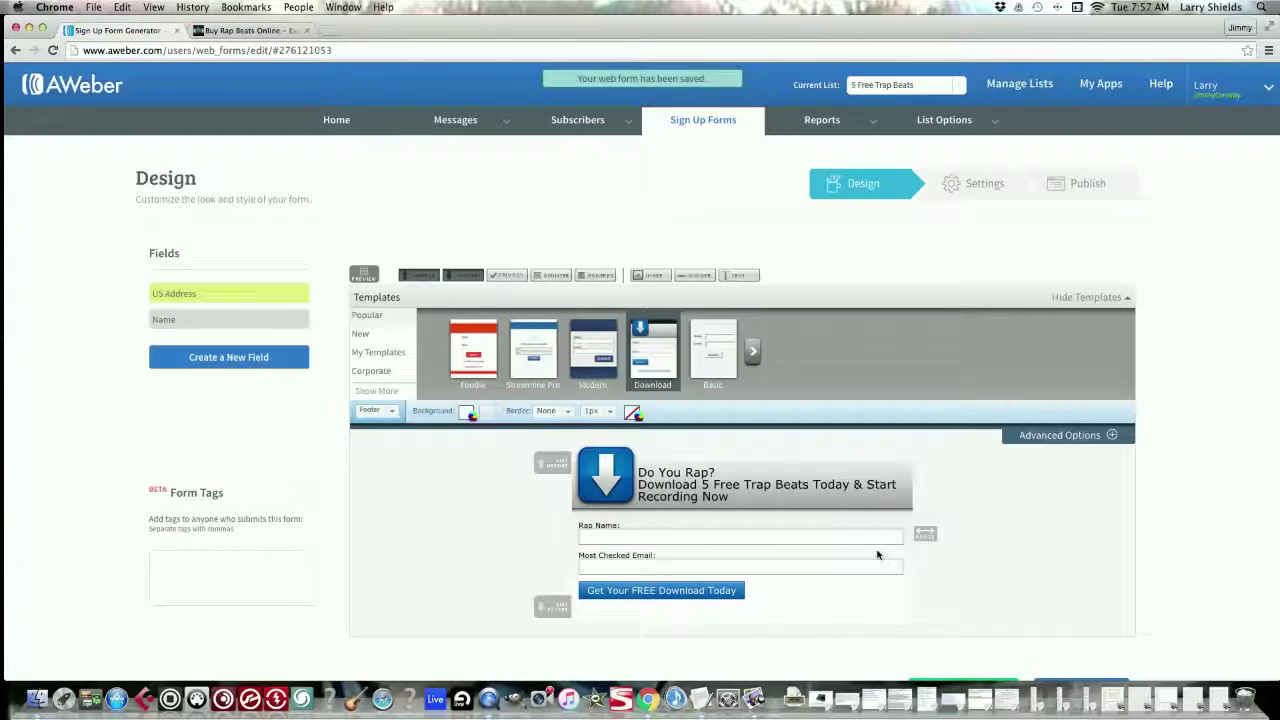
{"action": "scroll", "coordinate": [877, 550], "scroll_direction": "down", "scroll_amount": 5}
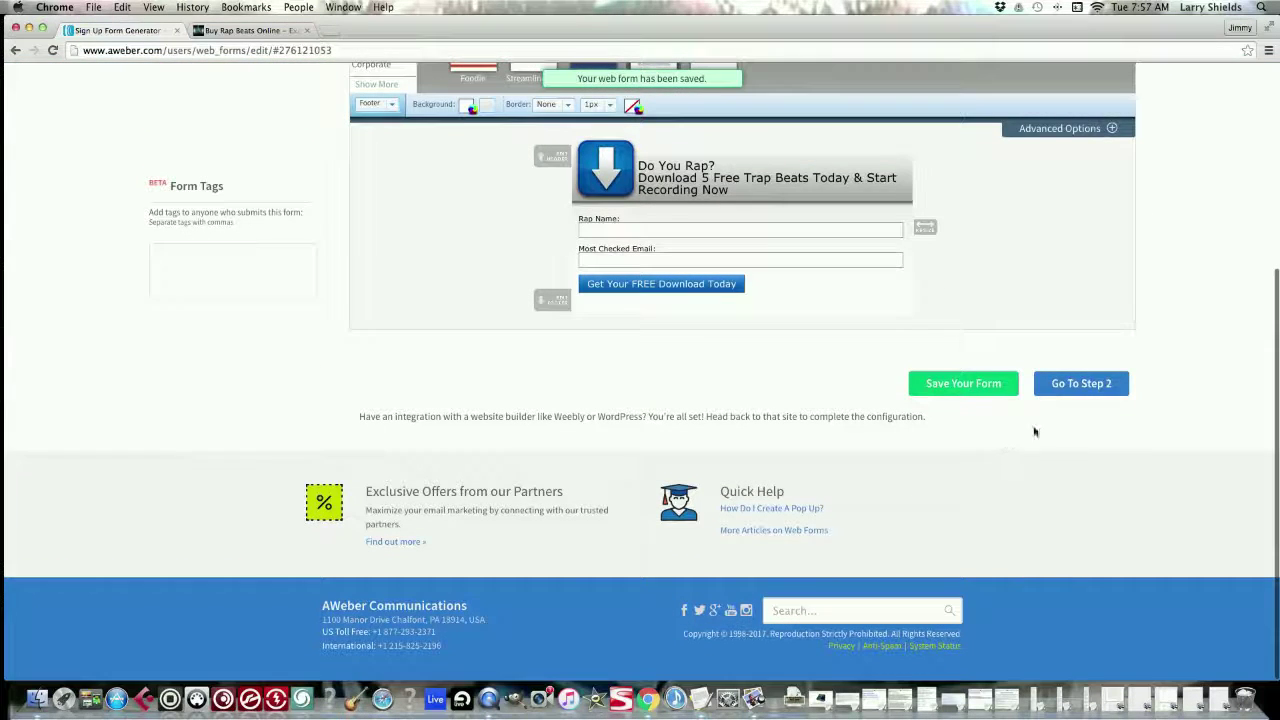
In Step 2, rename the form '5 Free Trap Beats', keep the Basic Version thank-you page, and save
{"action": "left_click", "coordinate": [1067, 386]}
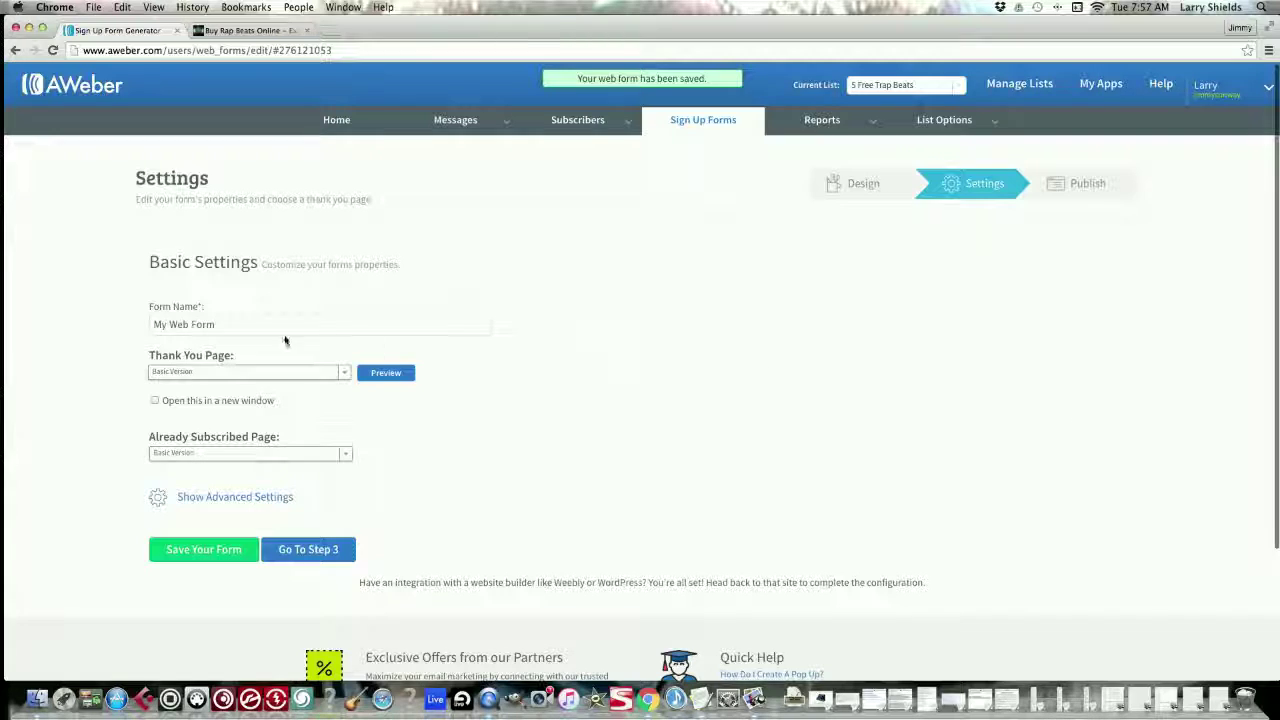
{"action": "left_click", "coordinate": [237, 324]}
{"action": "left_click_drag", "start_coordinate": [237, 324], "coordinate": [126, 326]}
{"action": "type", "text": "5 "}
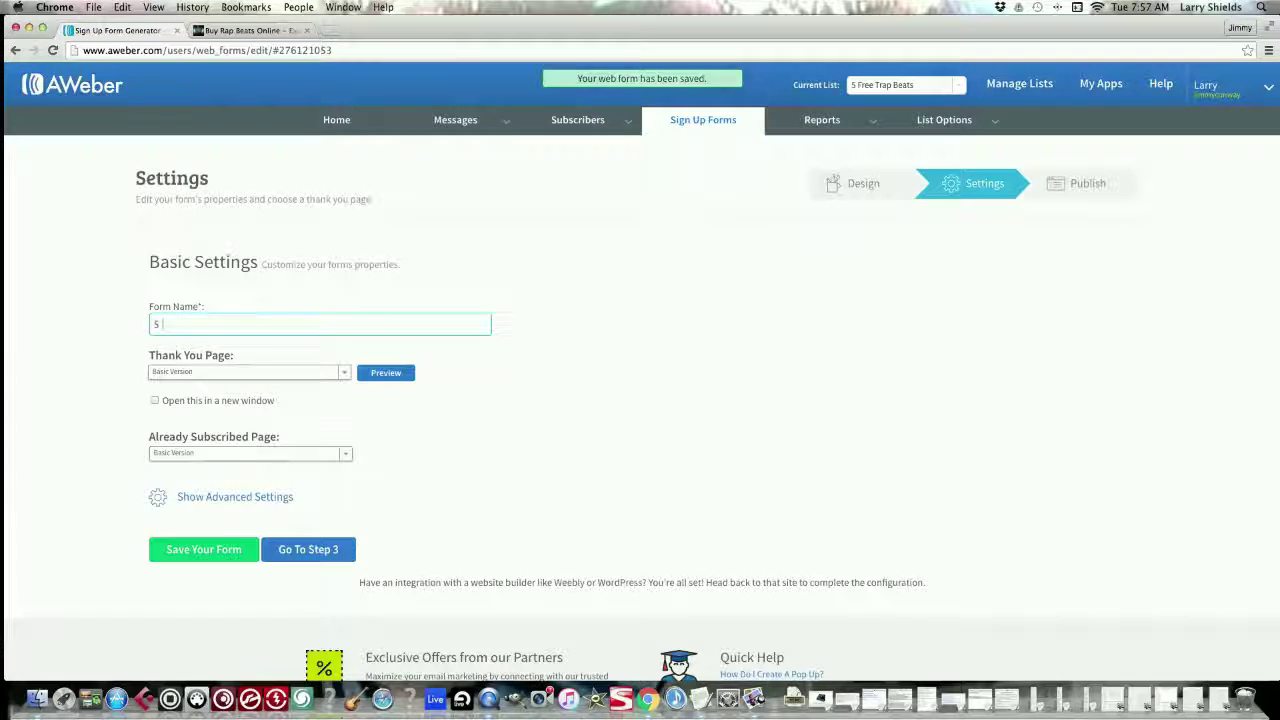
{"action": "type", "text": "F"}
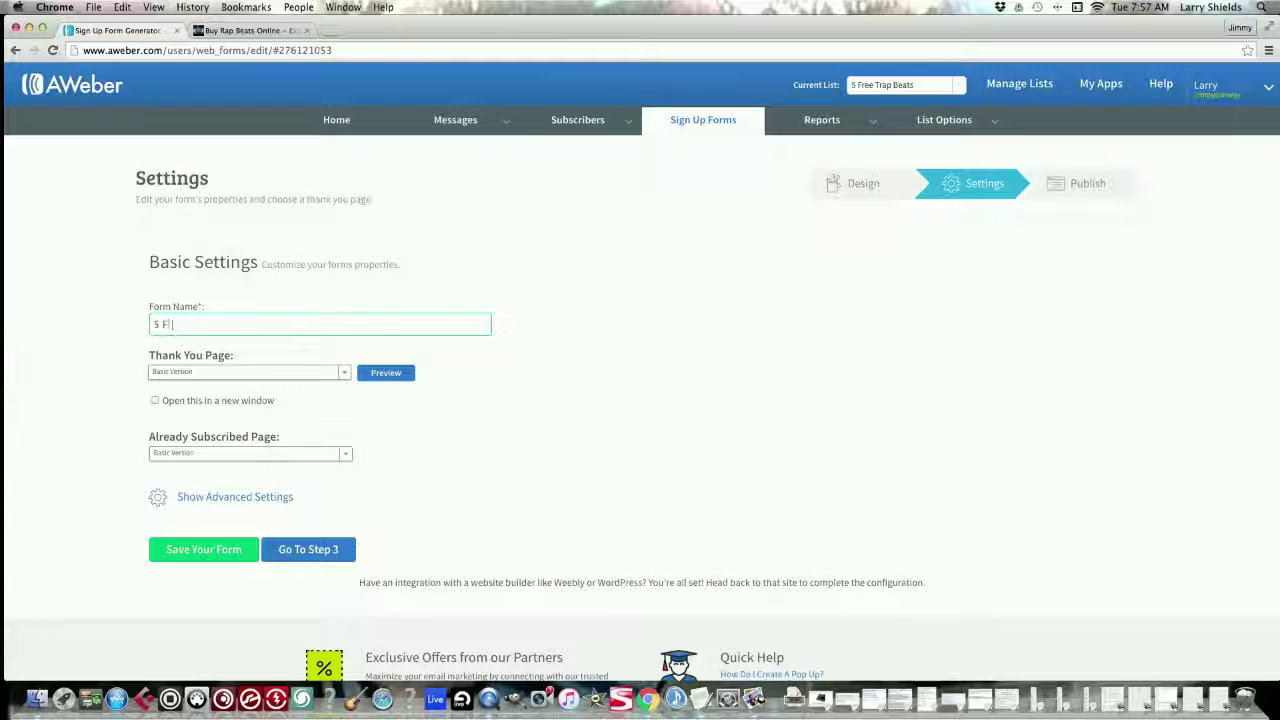
{"action": "type", "text": "ree Tra"}
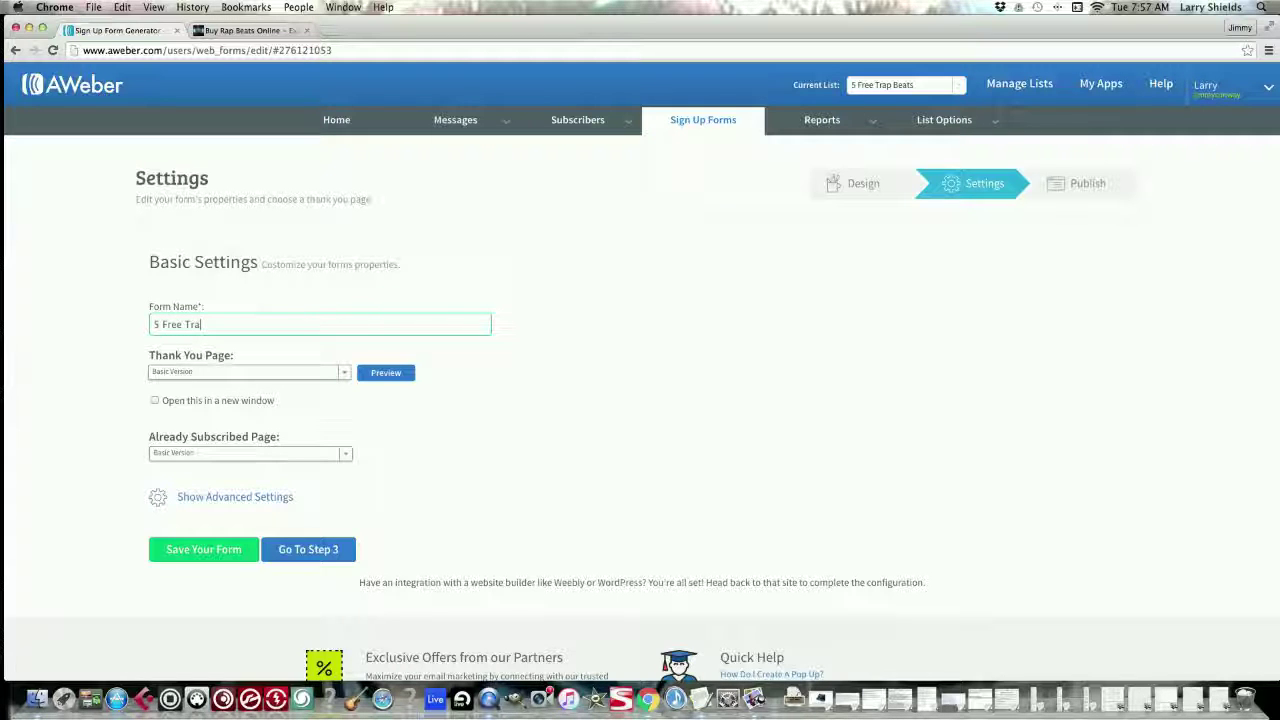
{"action": "type", "text": "p Beats"}
{"action": "left_click", "coordinate": [276, 373]}
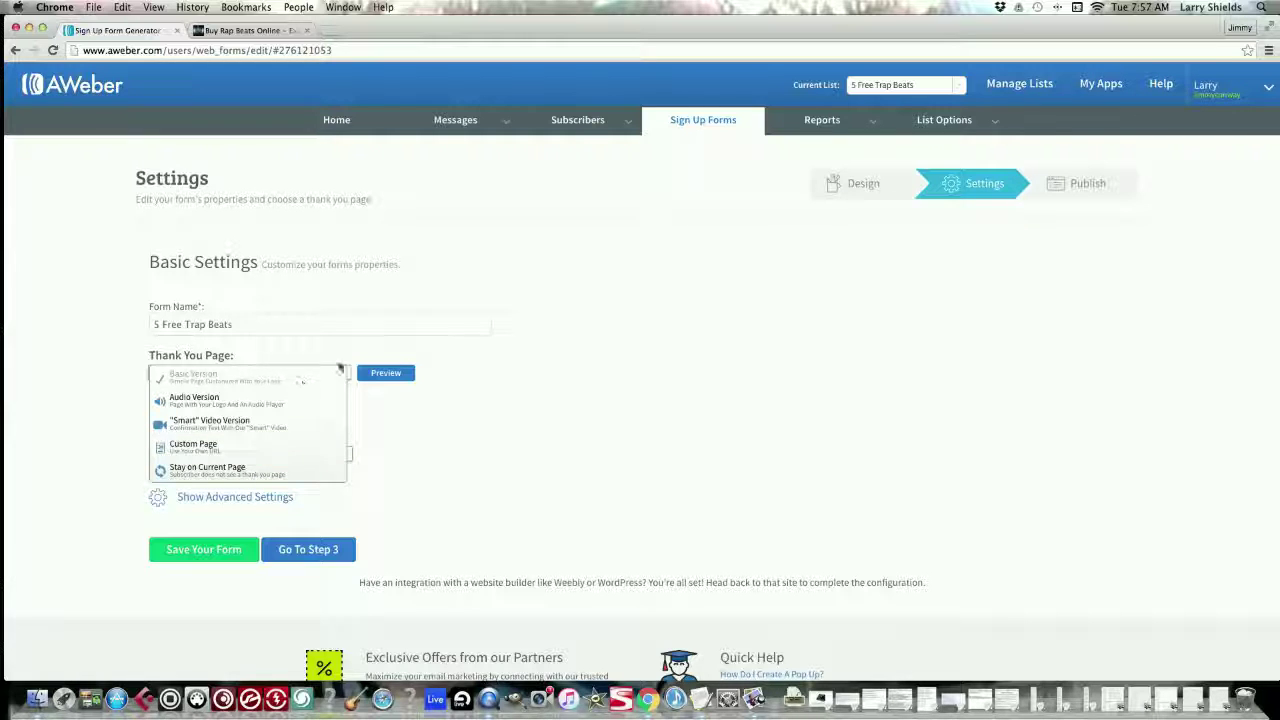
{"action": "left_click", "coordinate": [344, 369]}
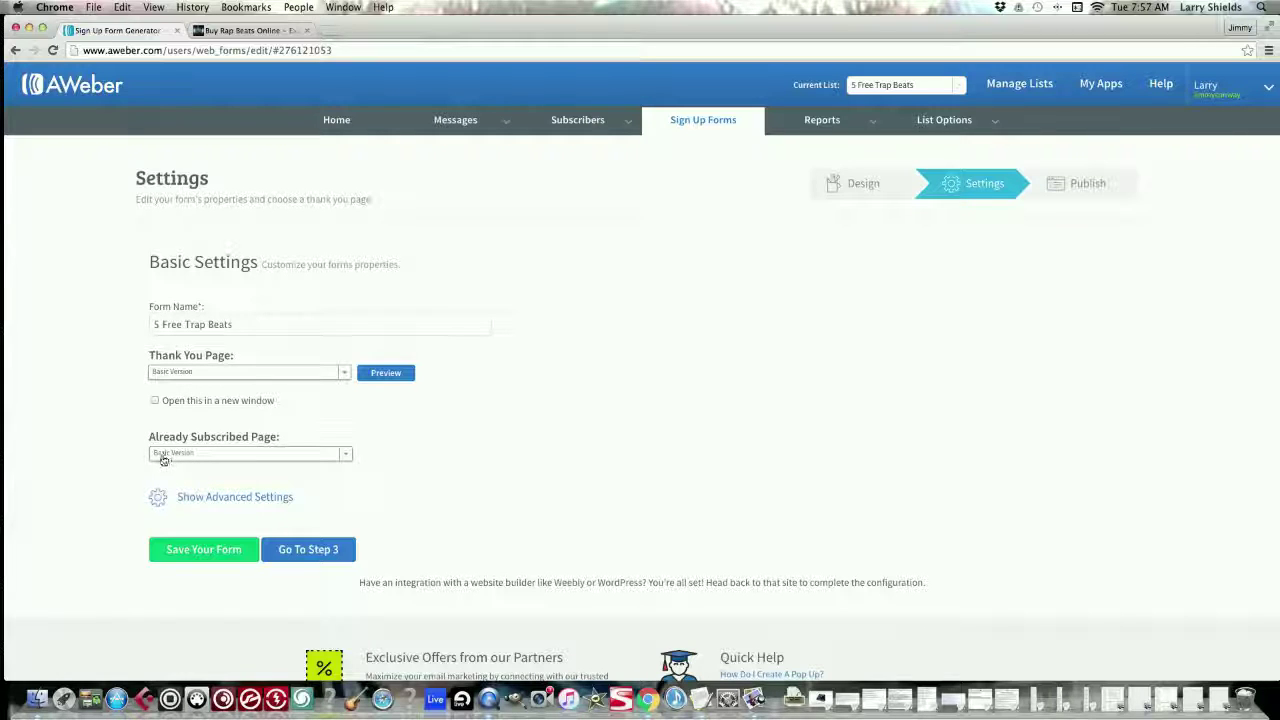
{"action": "left_click", "coordinate": [197, 550]}
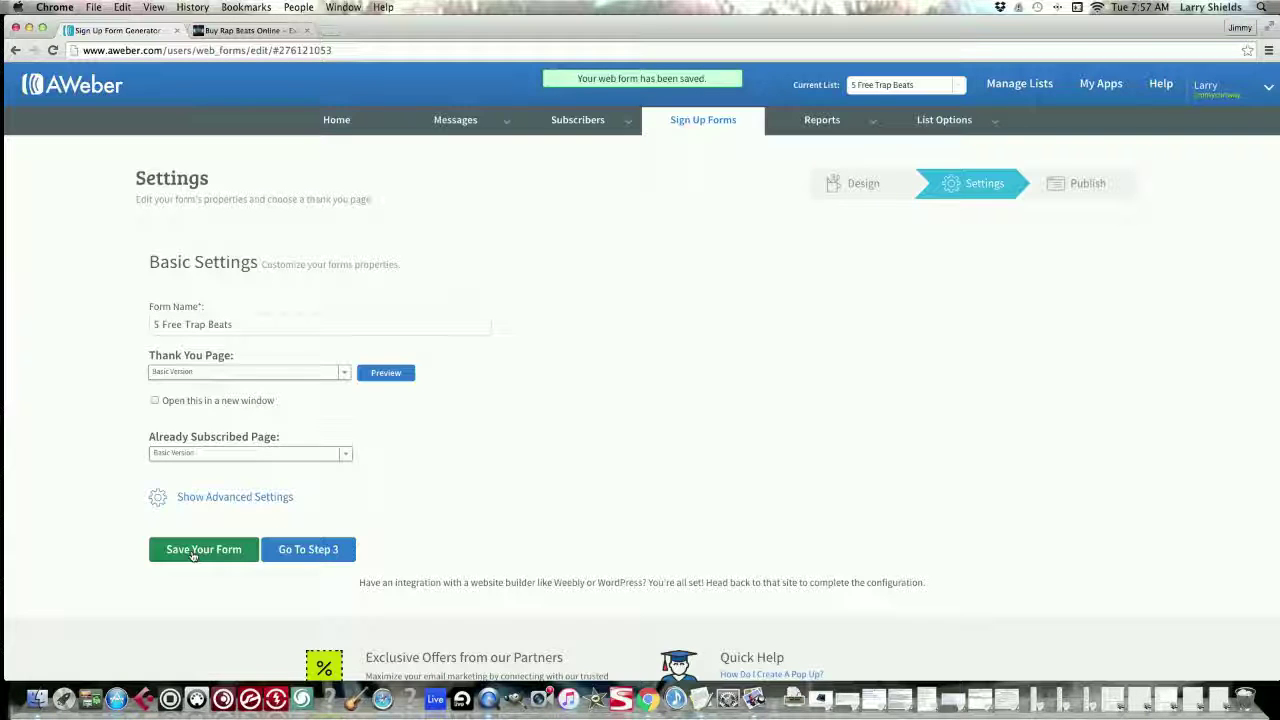
{"action": "left_click", "coordinate": [289, 553]}
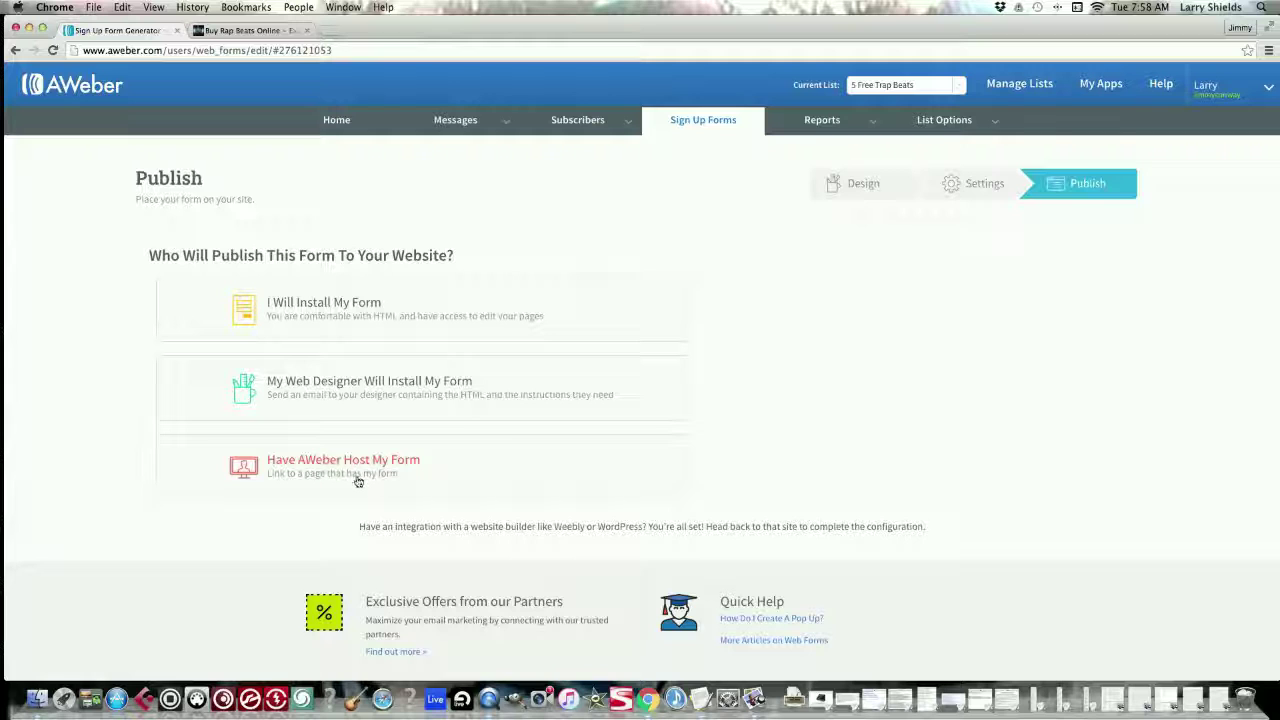
{"action": "left_click", "coordinate": [306, 467]}
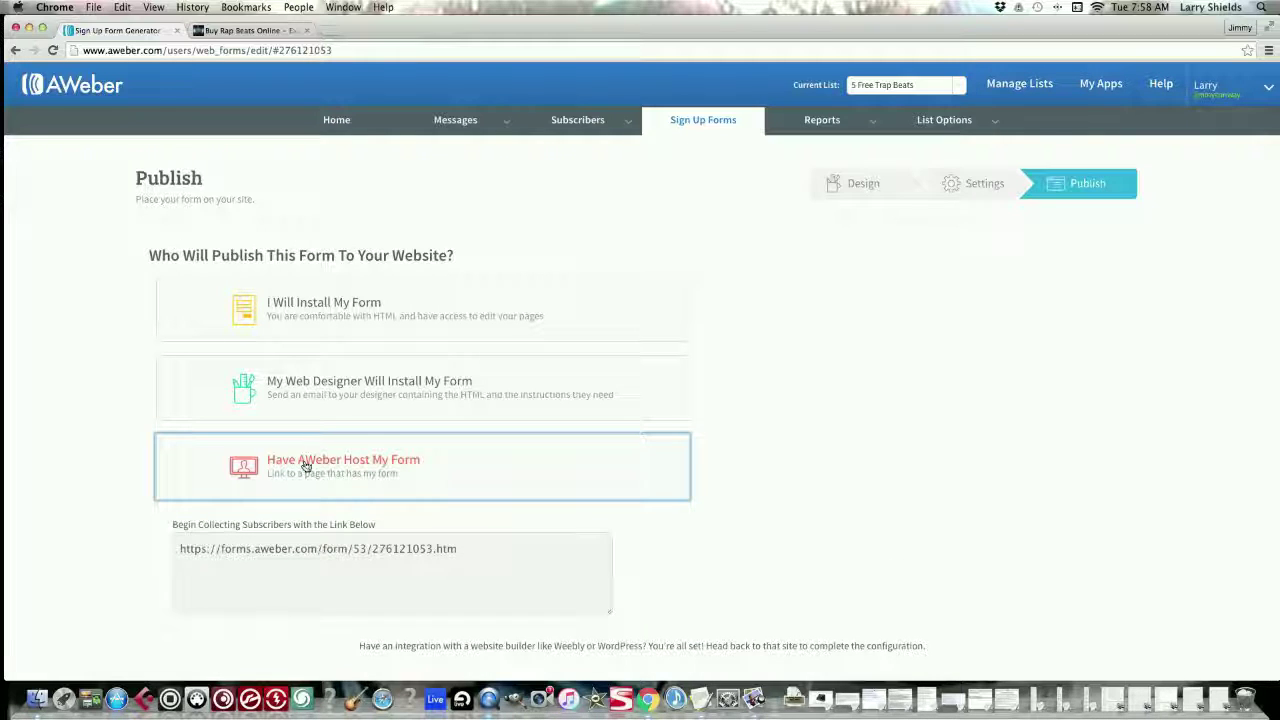
{"action": "left_click", "coordinate": [286, 550]}
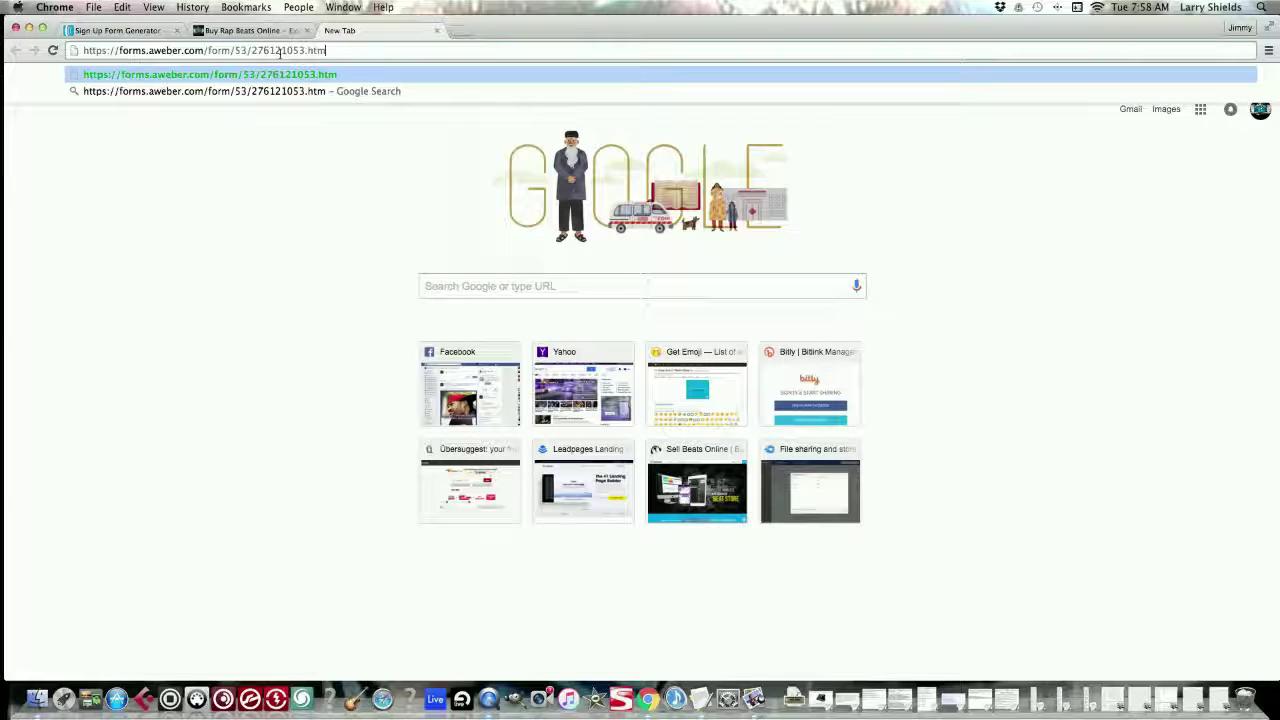
Load the hosted form URL to view the live 5 Free Trap Beats sign-up page
{"action": "key", "text": "Return"}
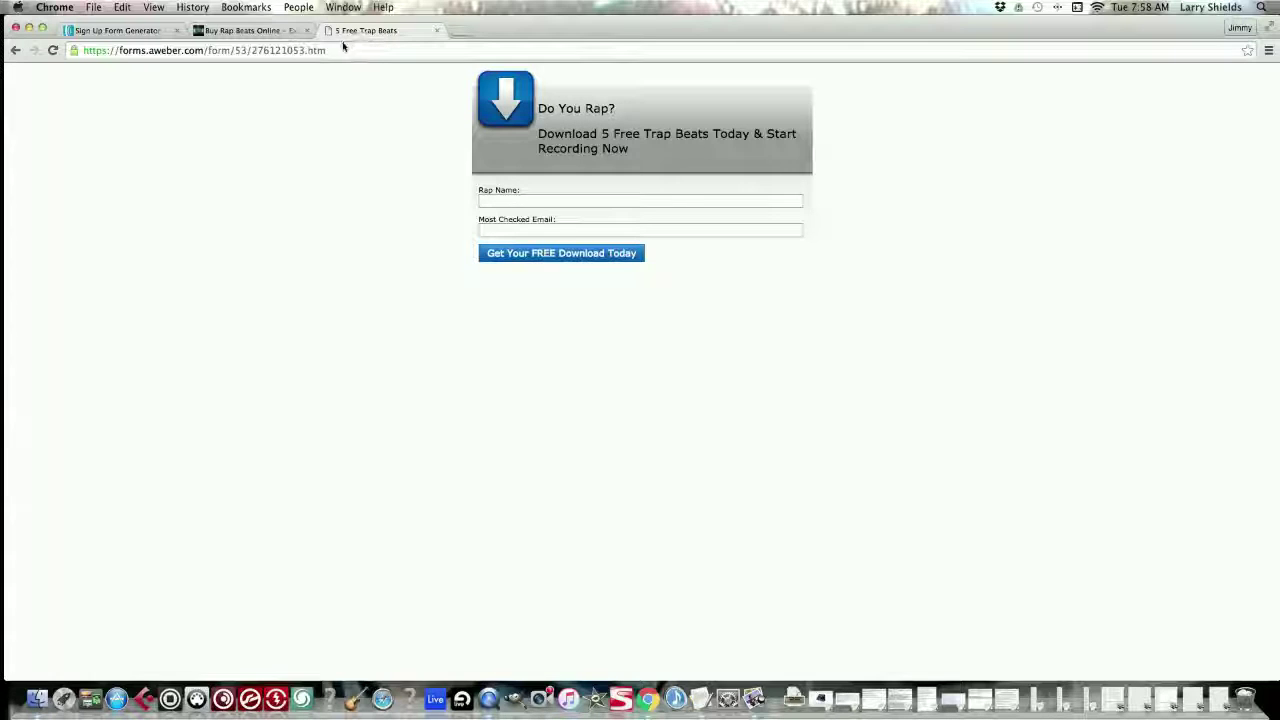
Close the hosted preview and select the full JavaScript embed snippet under I Will Install My Form
{"action": "left_click", "coordinate": [436, 31]}
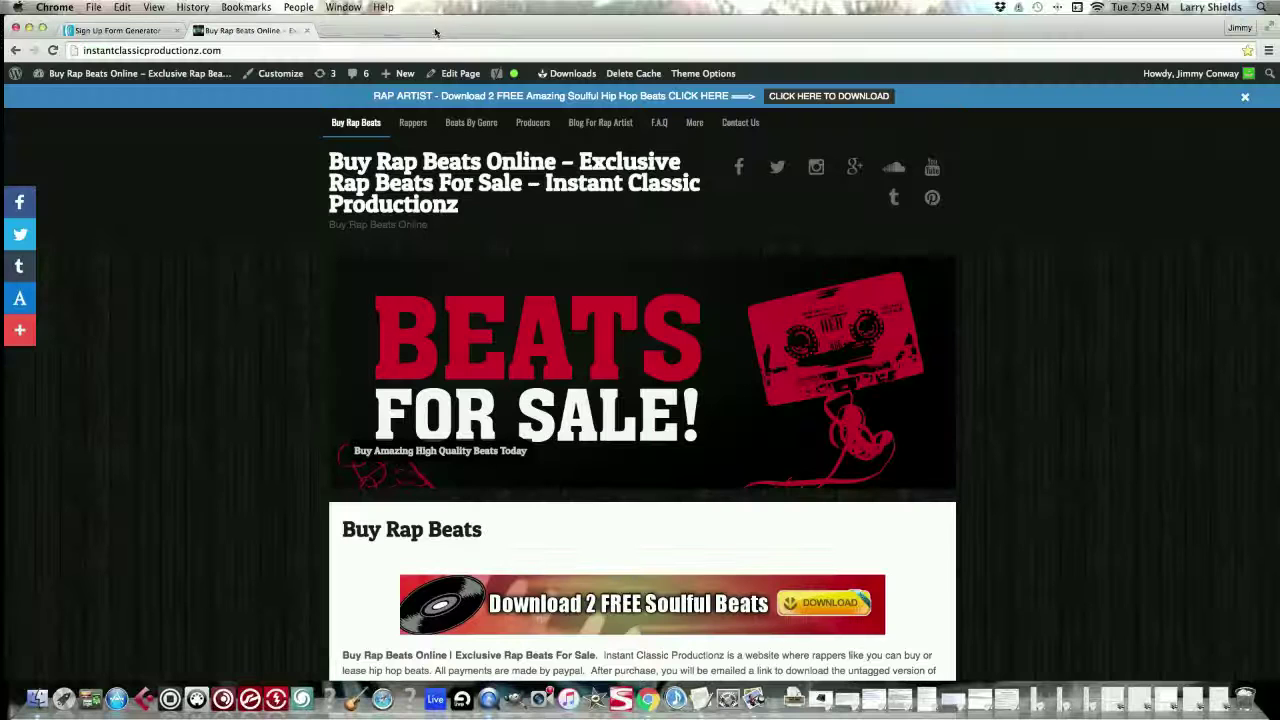
{"action": "left_click", "coordinate": [105, 31]}
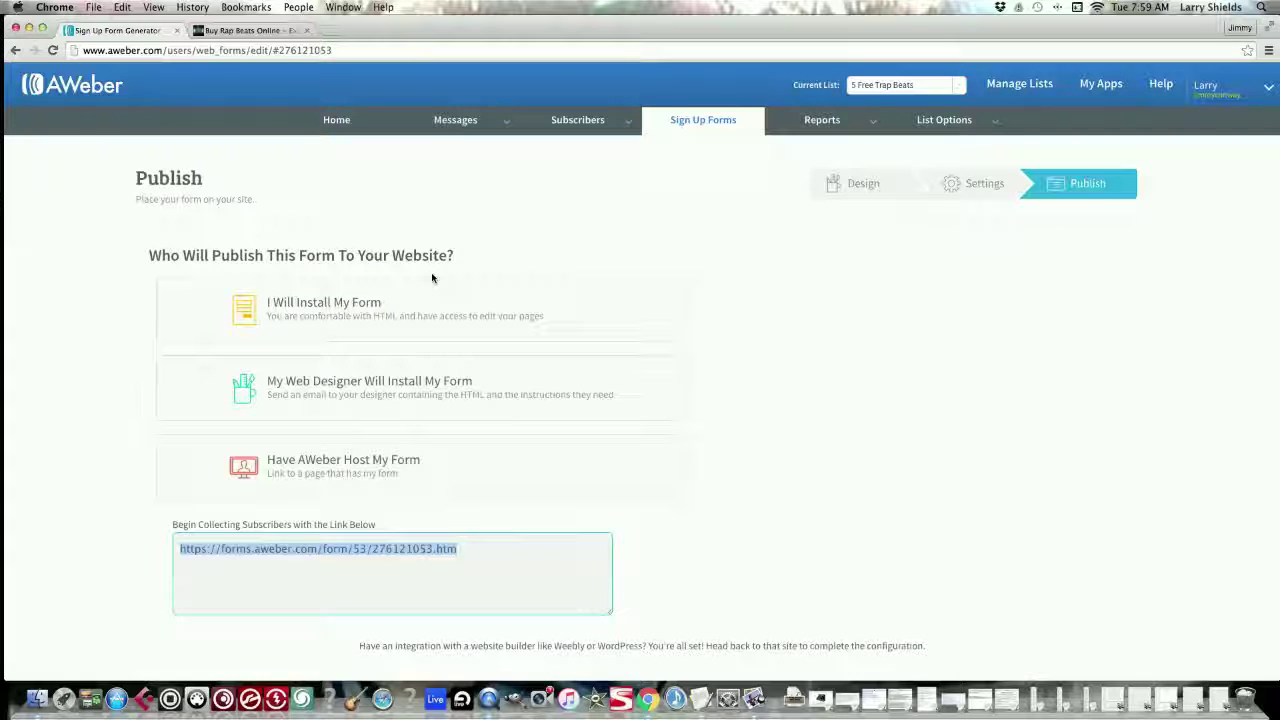
{"action": "left_click", "coordinate": [365, 310]}
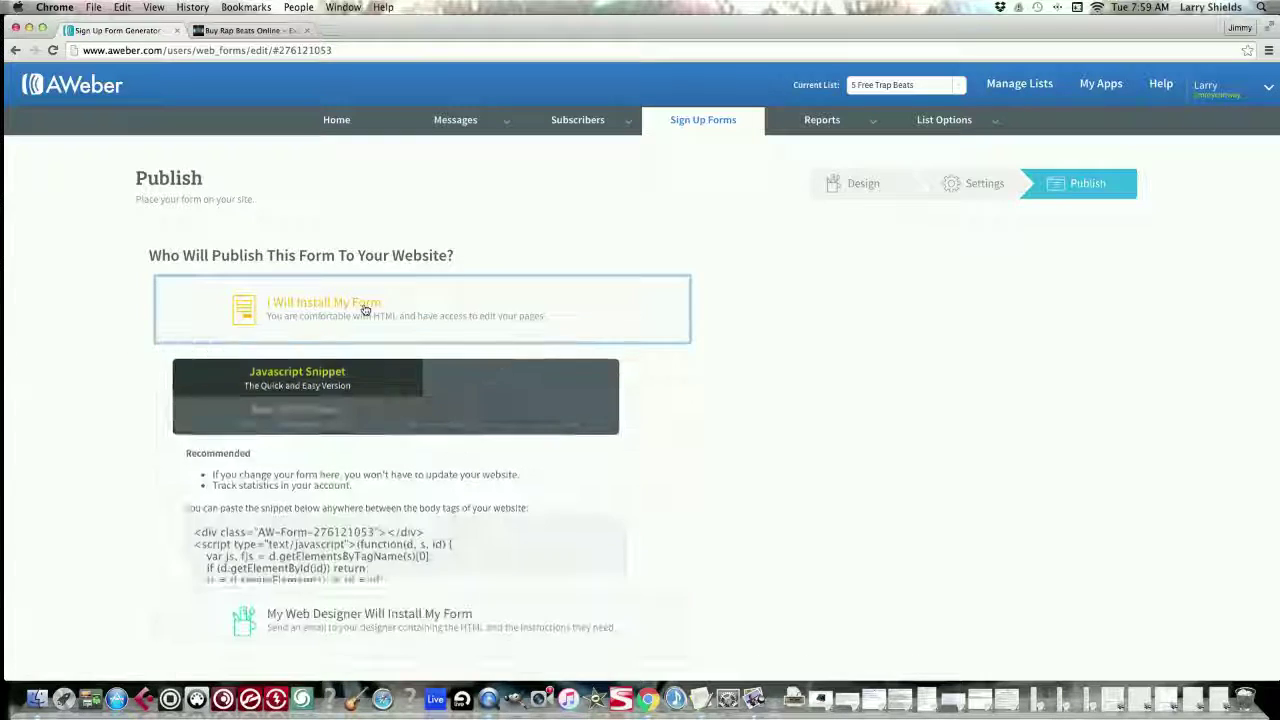
{"action": "left_click_drag", "start_coordinate": [194, 495], "coordinate": [226, 519]}
{"action": "triple_click", "coordinate": [226, 519]}
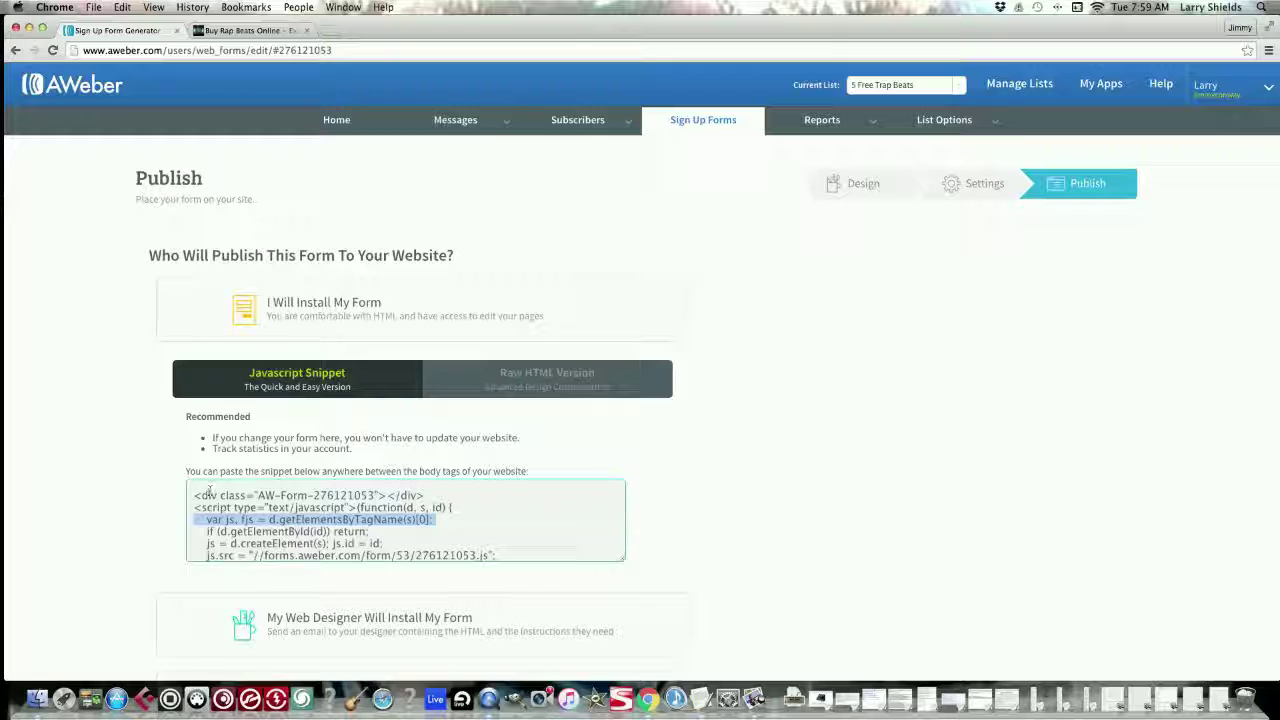
{"action": "key", "text": "super+a"}
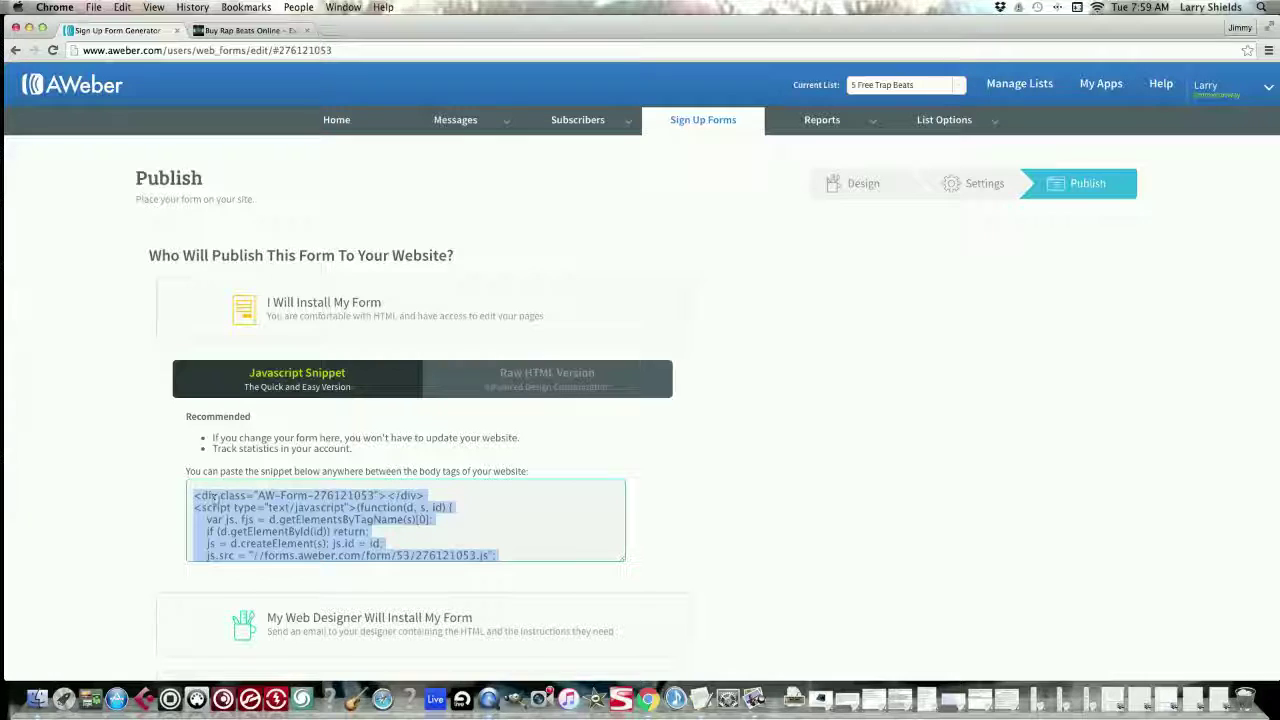
{"action": "scroll", "coordinate": [300, 520], "scroll_direction": "down", "scroll_amount": 1}
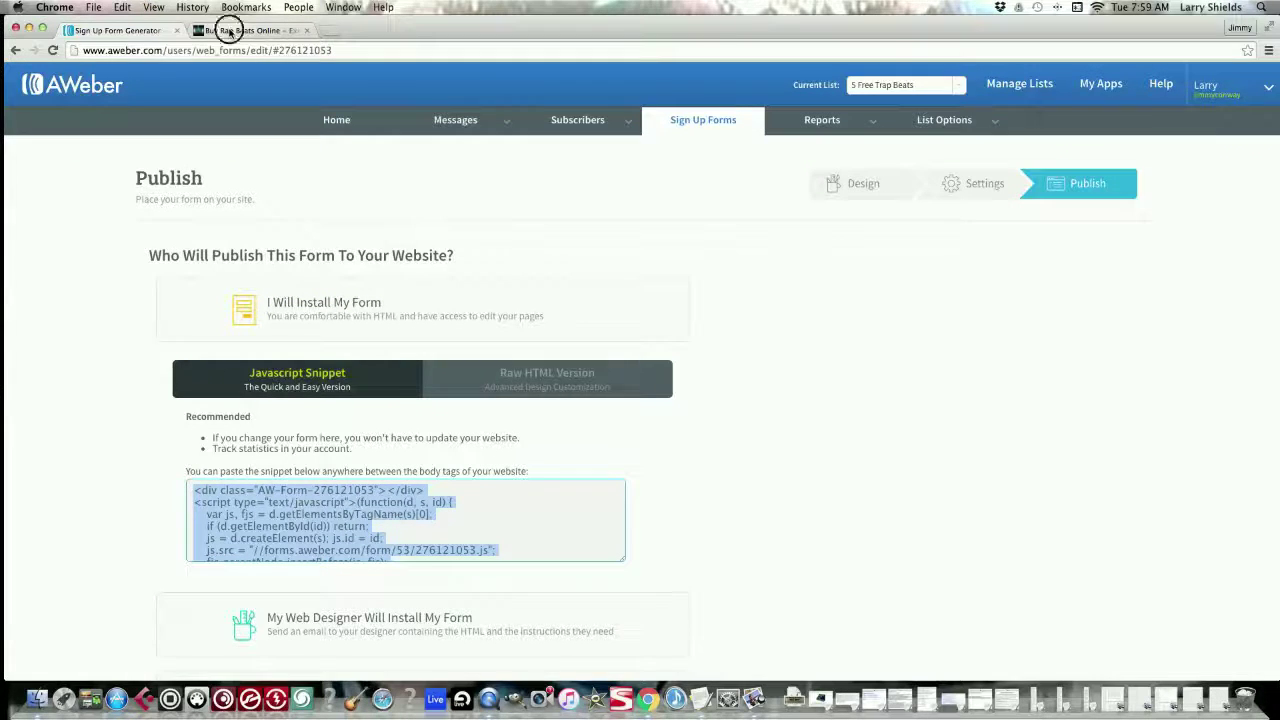
Start a new page from the WordPress site's + New menu
{"action": "left_click", "coordinate": [230, 32]}
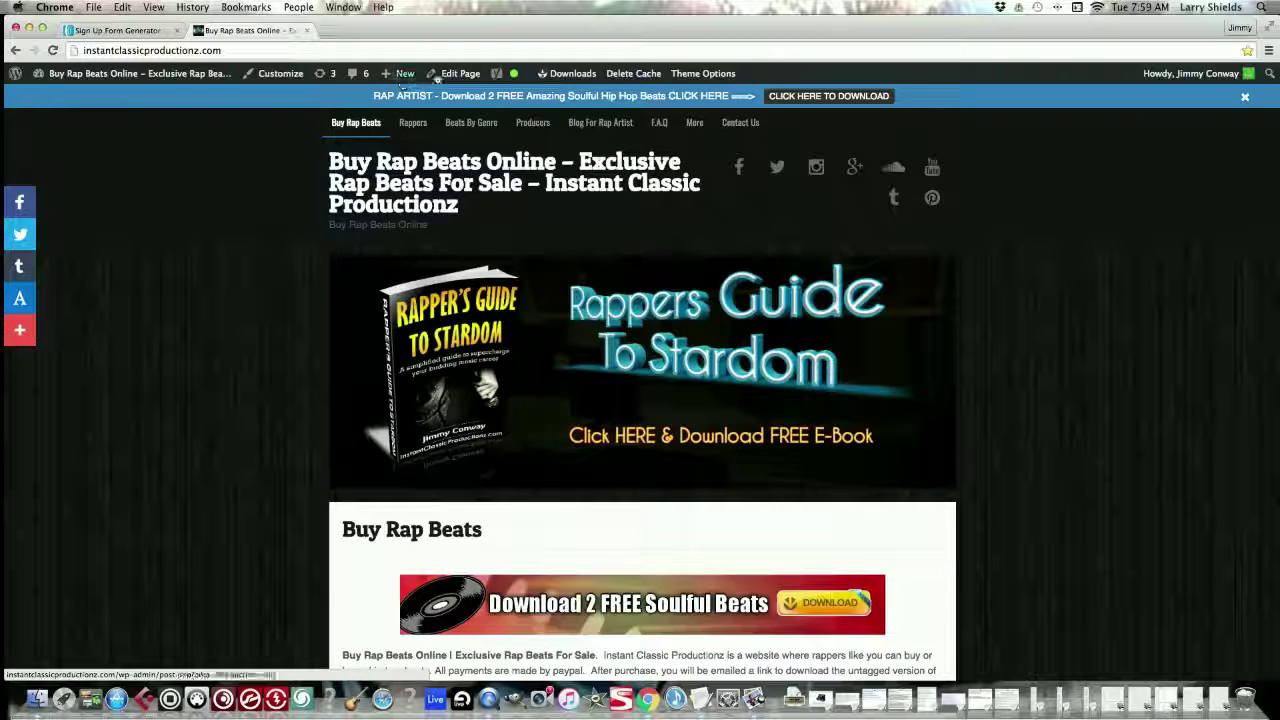
{"action": "mouse_move", "coordinate": [412, 78]}
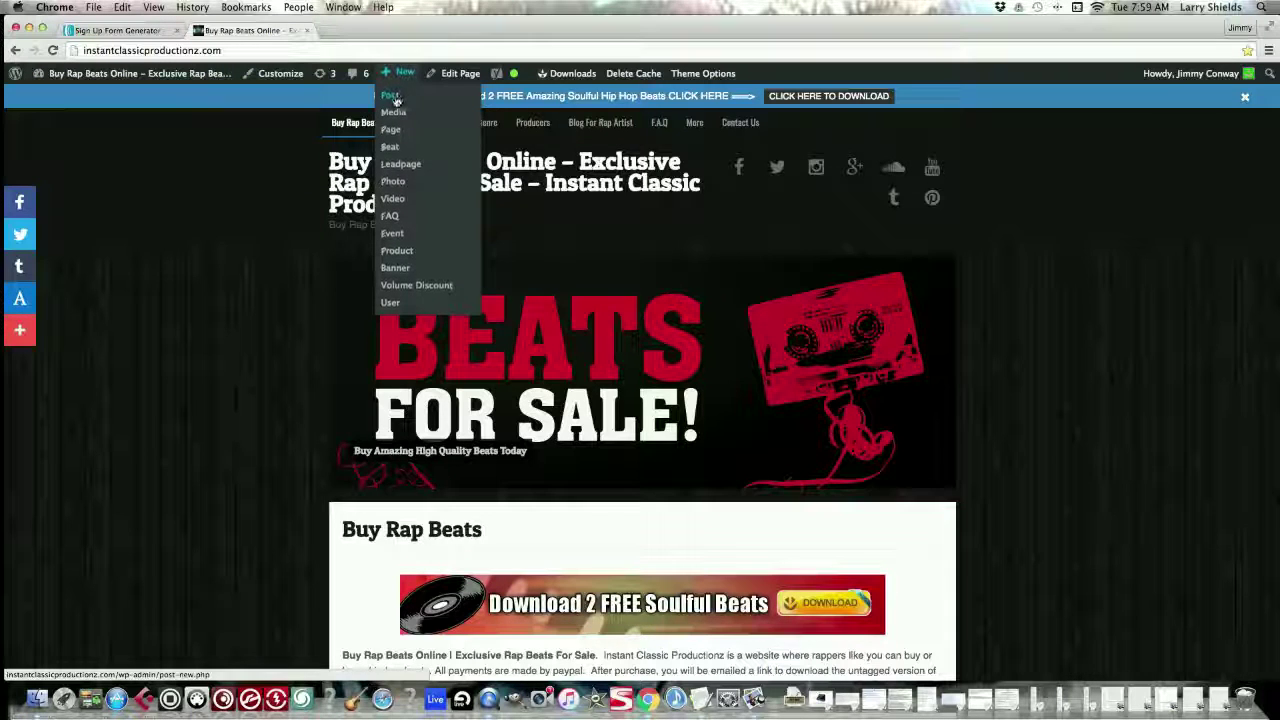
{"action": "left_click", "coordinate": [393, 96]}
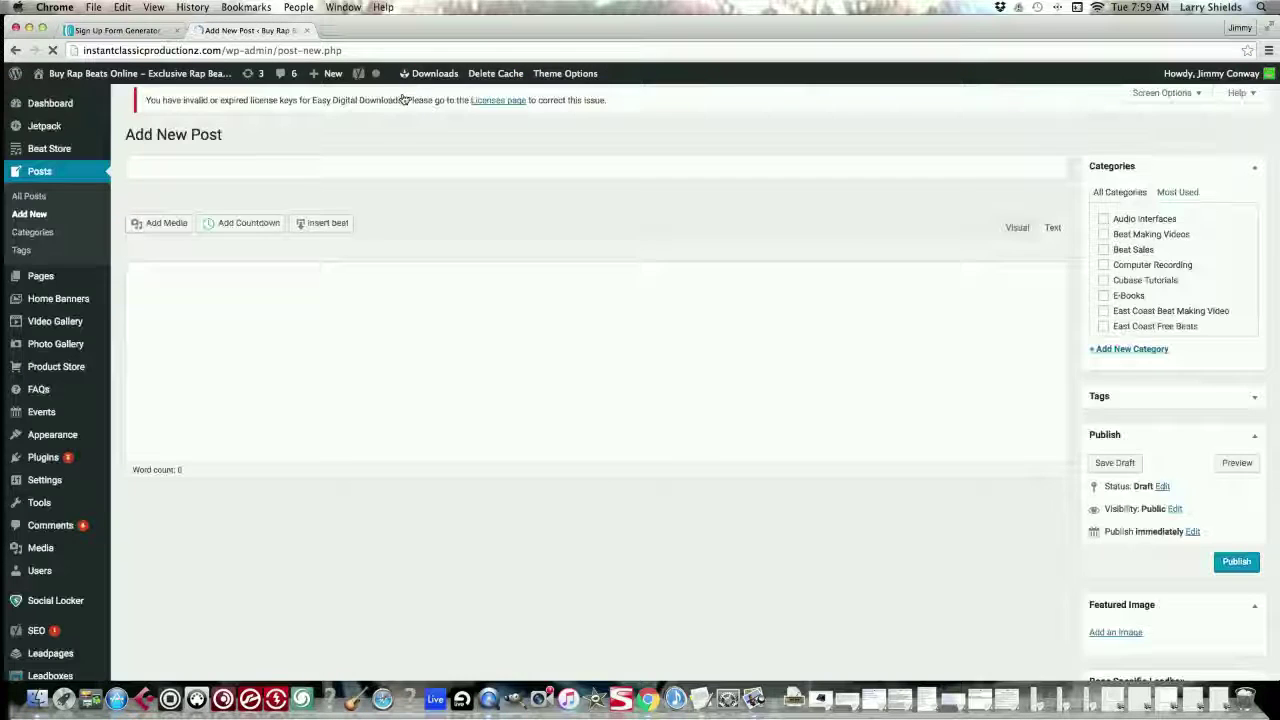
{"action": "mouse_move", "coordinate": [328, 73]}
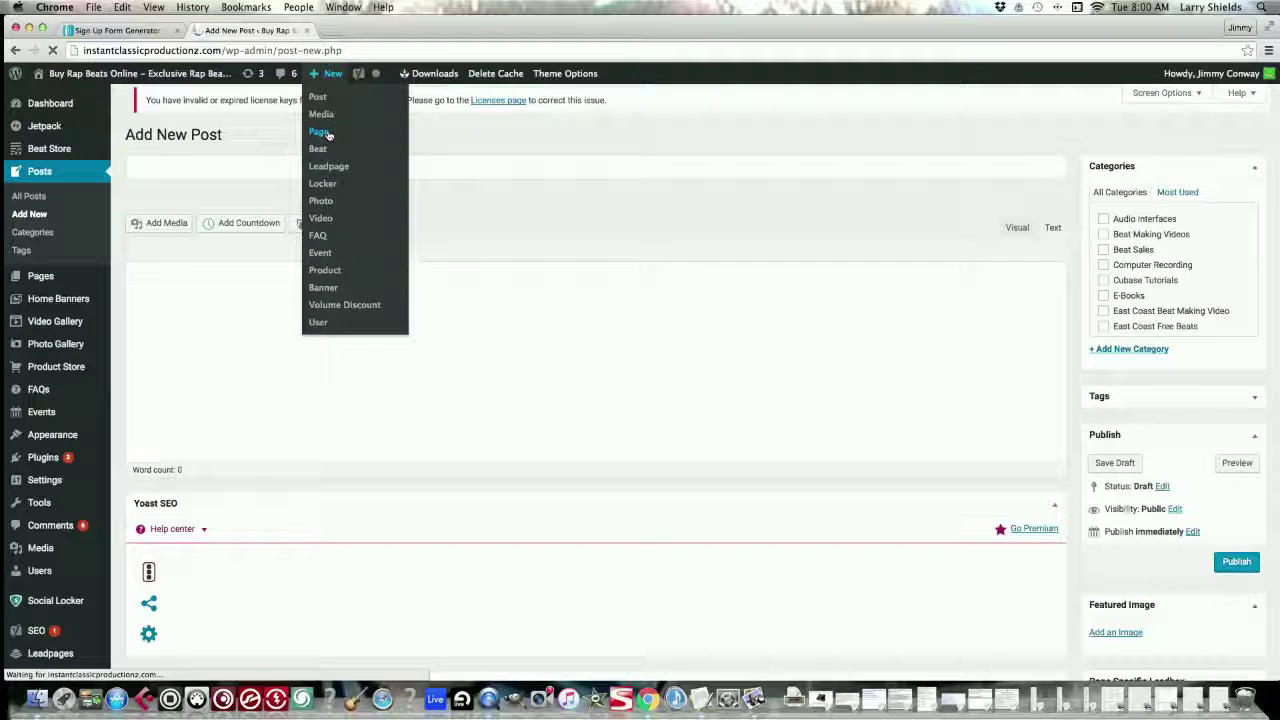
{"action": "left_click", "coordinate": [320, 132]}
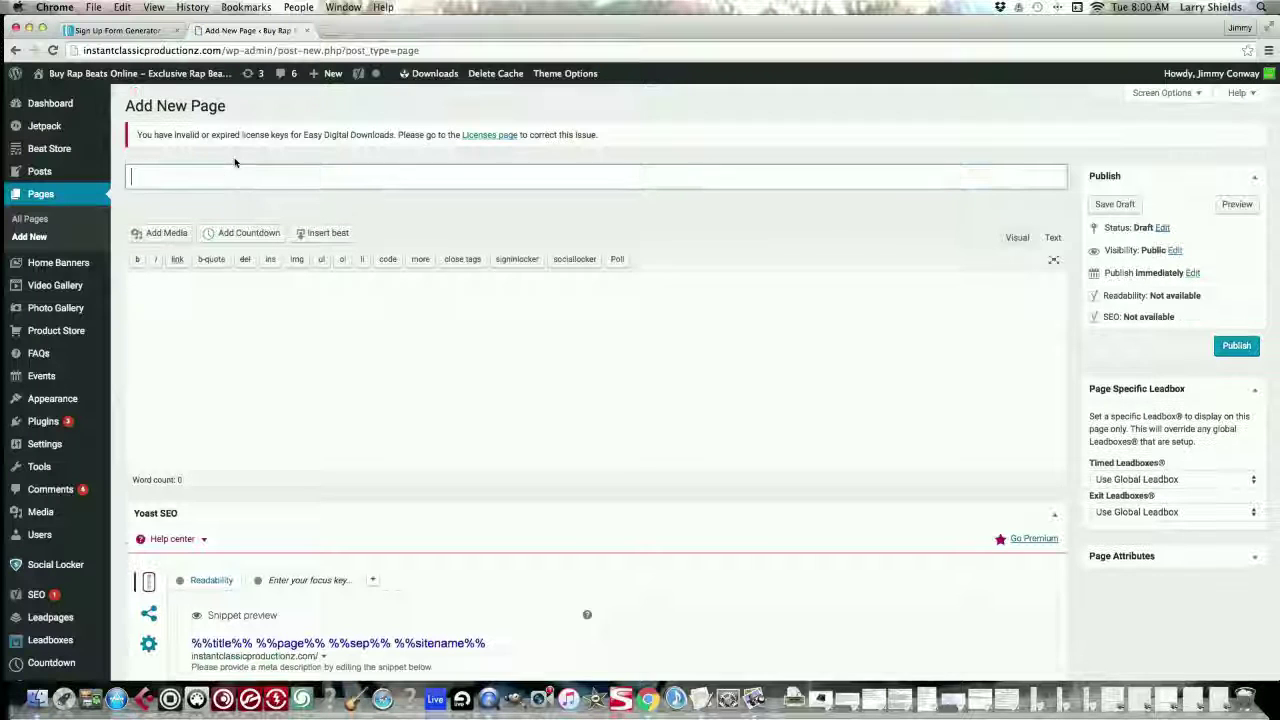
Title the page '5 Free Beats' and write 'Download 5 Free Trap Beats Today' in the body
{"action": "type", "text": "5 Fre"}
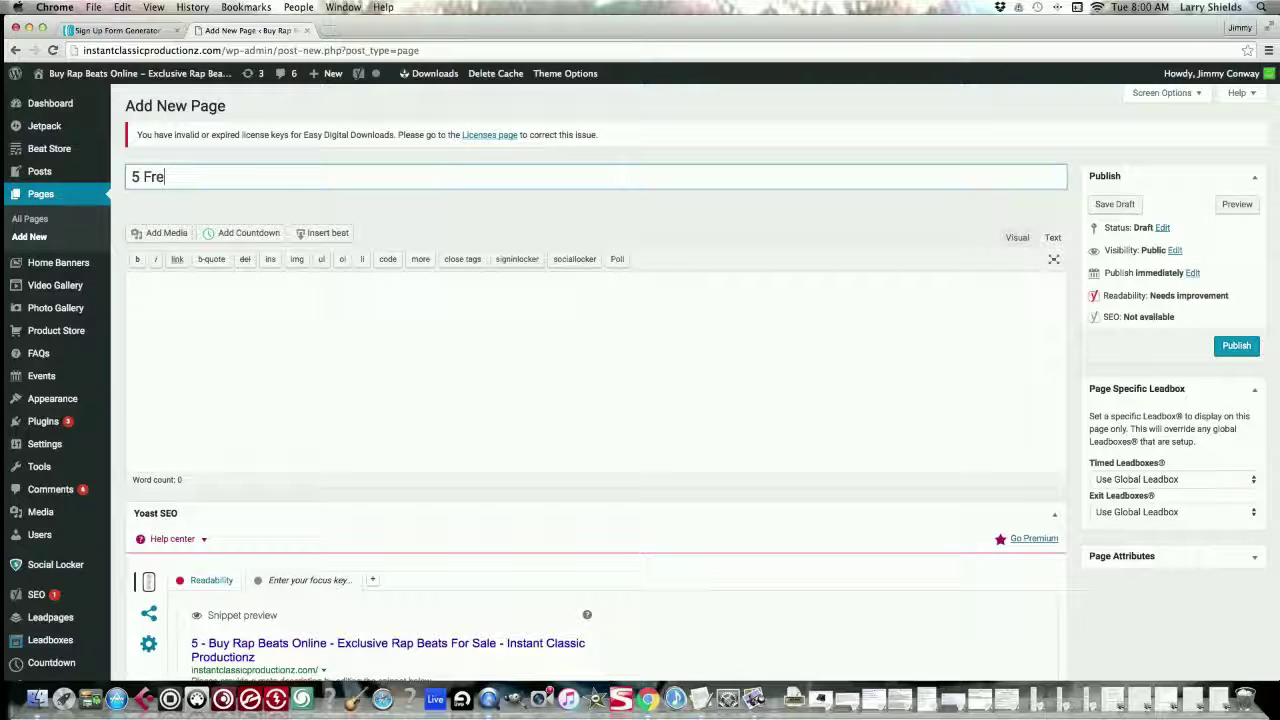
{"action": "type", "text": "e Beats"}
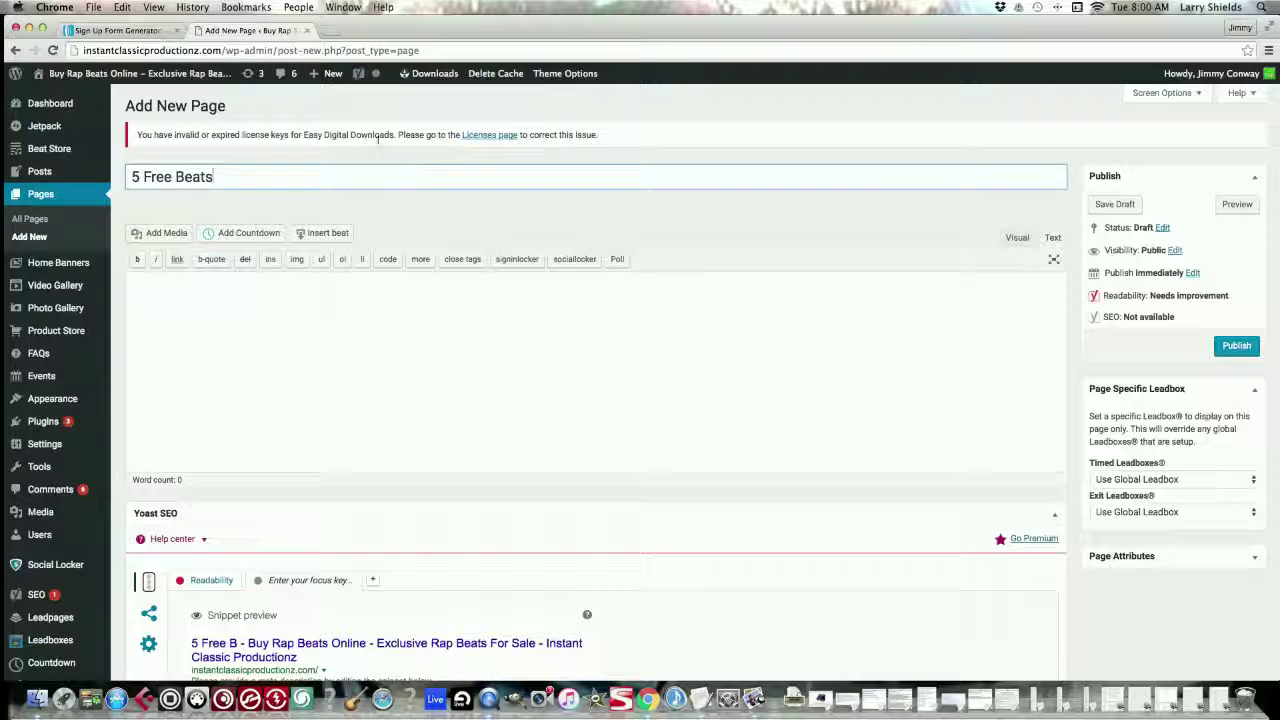
{"action": "left_click", "coordinate": [1016, 237]}
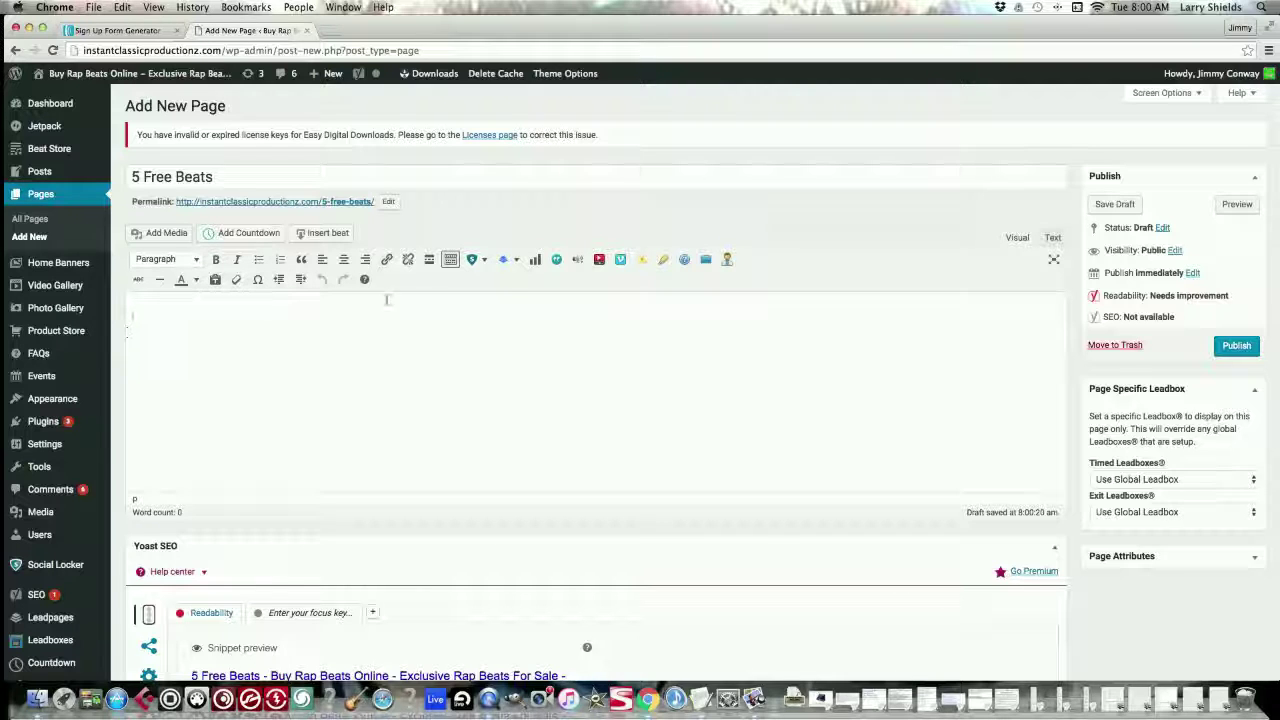
{"action": "left_click", "coordinate": [307, 341]}
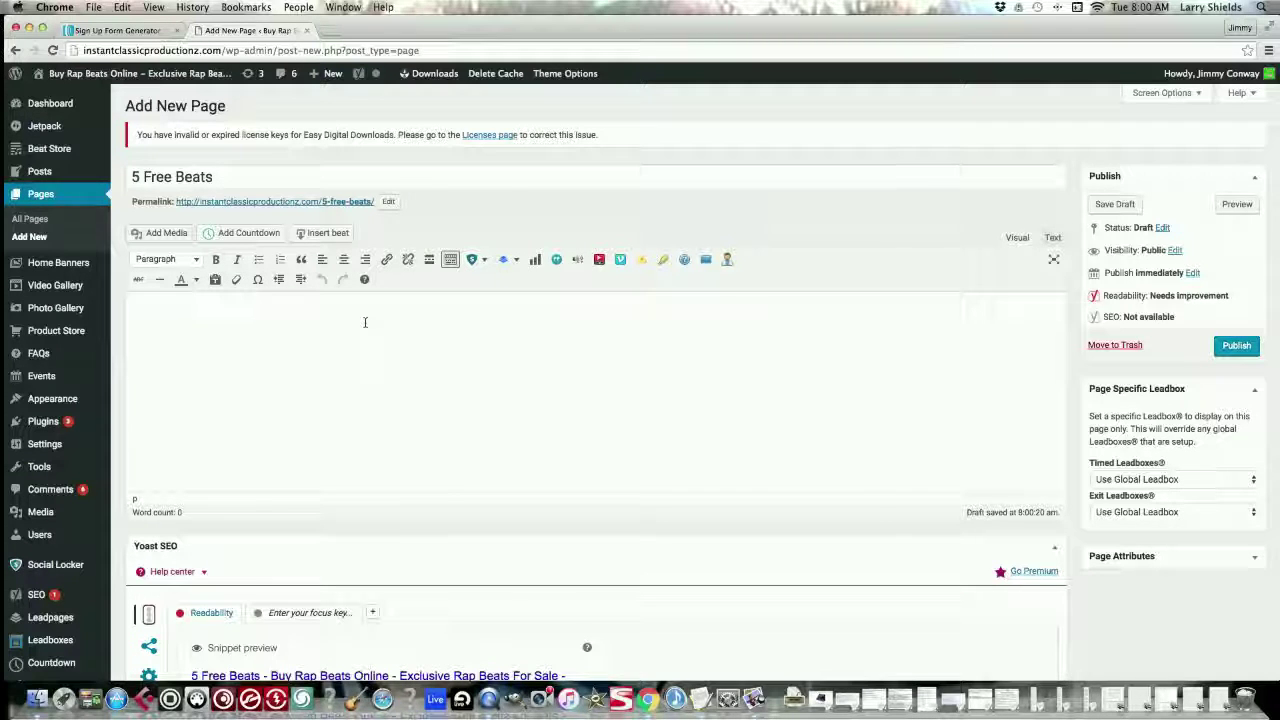
{"action": "type", "text": "Download 5 Free Trap"}
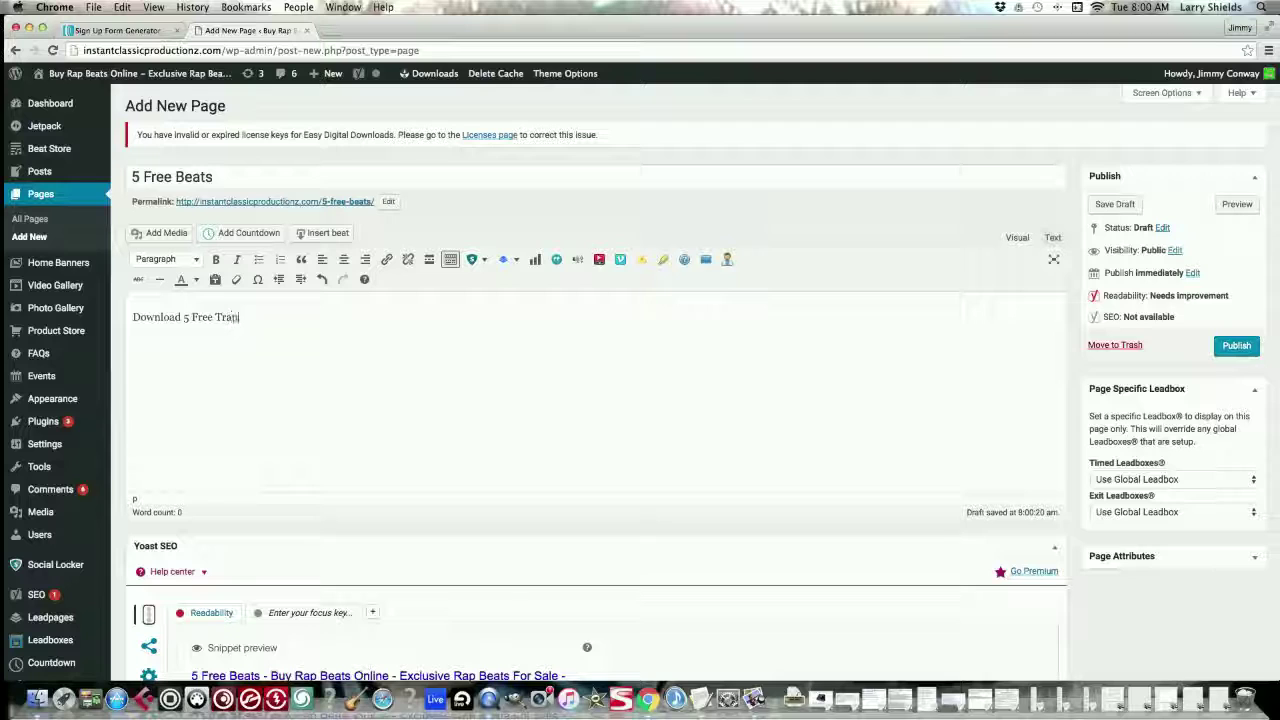
{"action": "type", "text": " Beats Tu"}
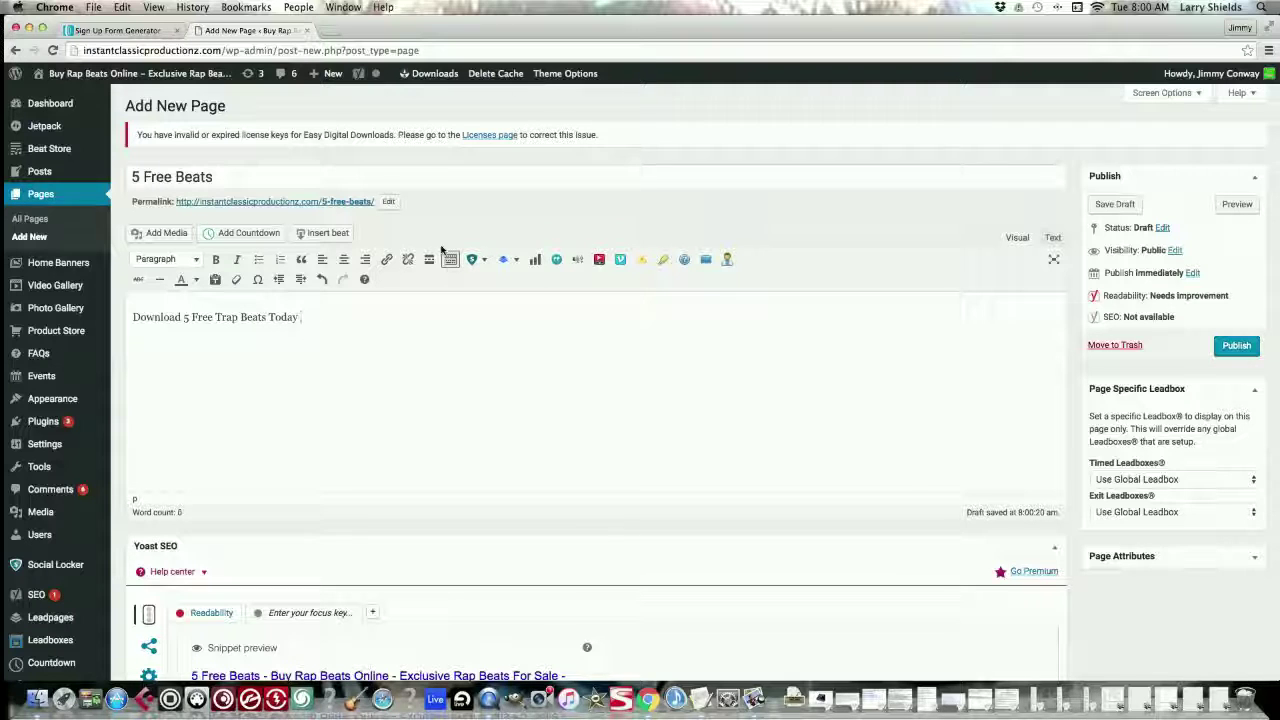
{"action": "left_click", "coordinate": [1053, 240]}
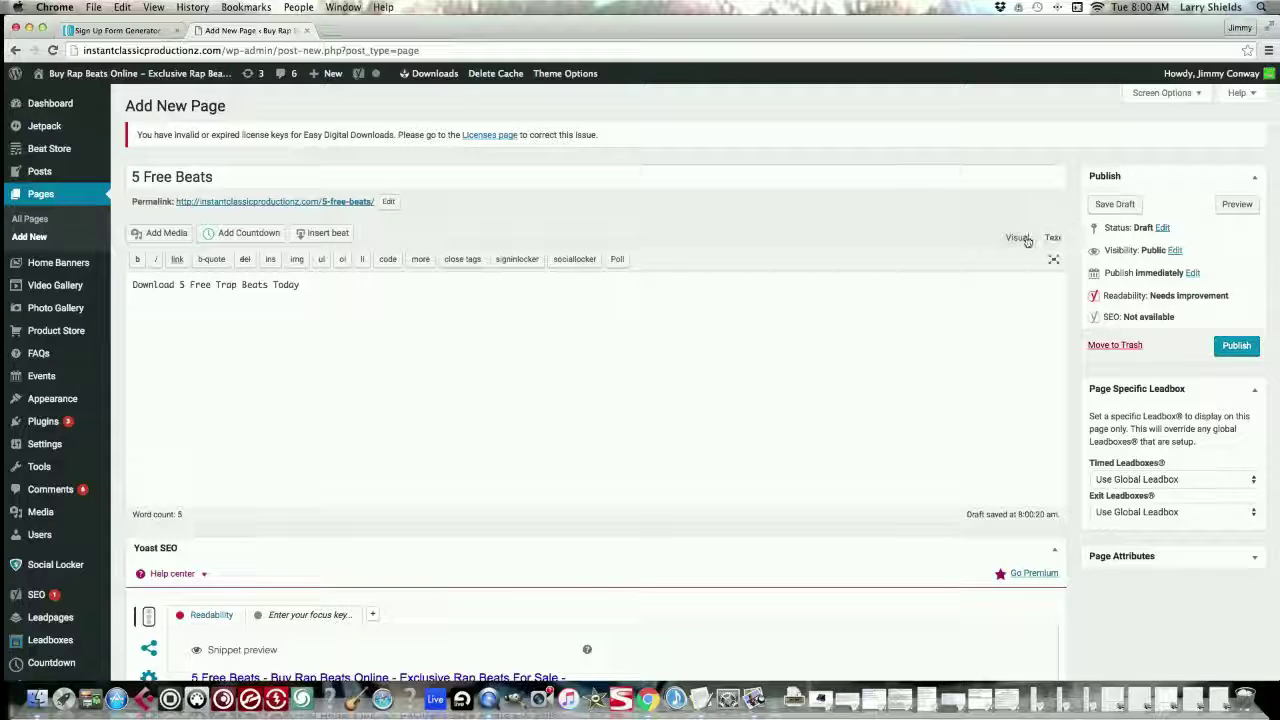
Paste the AWeber form 276121053 embed script after 'Today' in the Text editor, then return to Visual
{"action": "left_click", "coordinate": [1020, 239]}
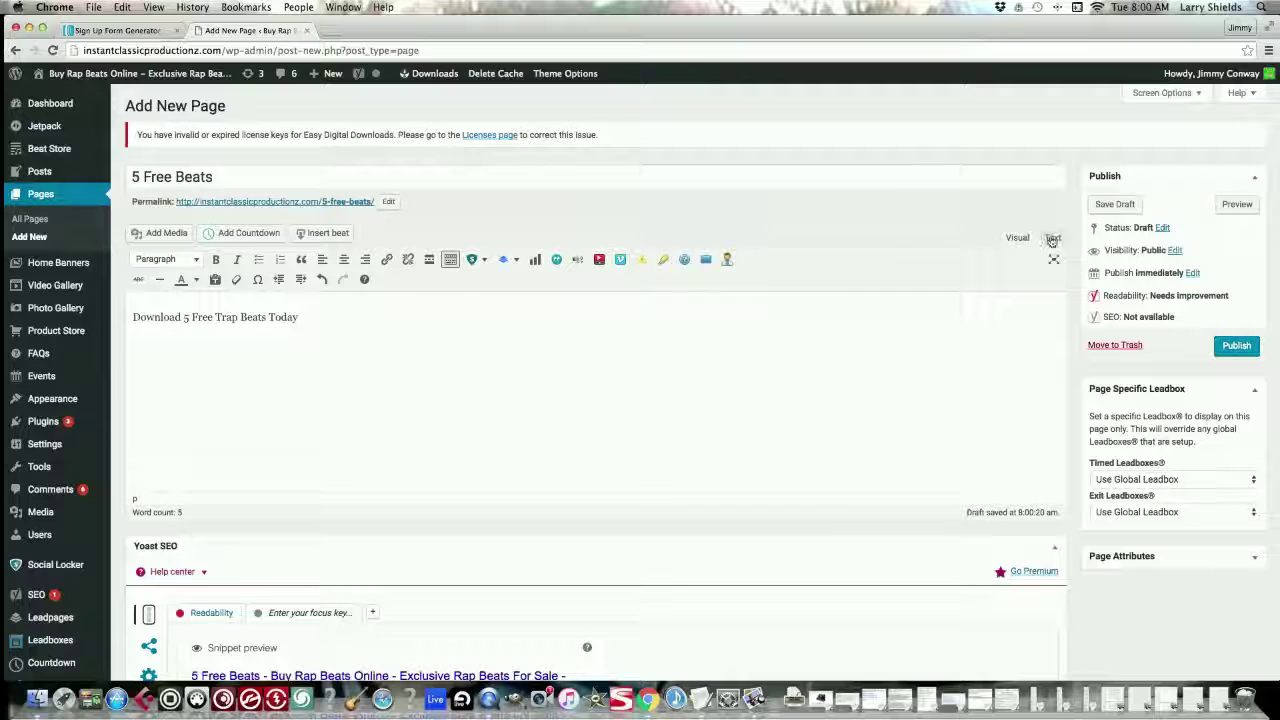
{"action": "left_click", "coordinate": [1052, 239]}
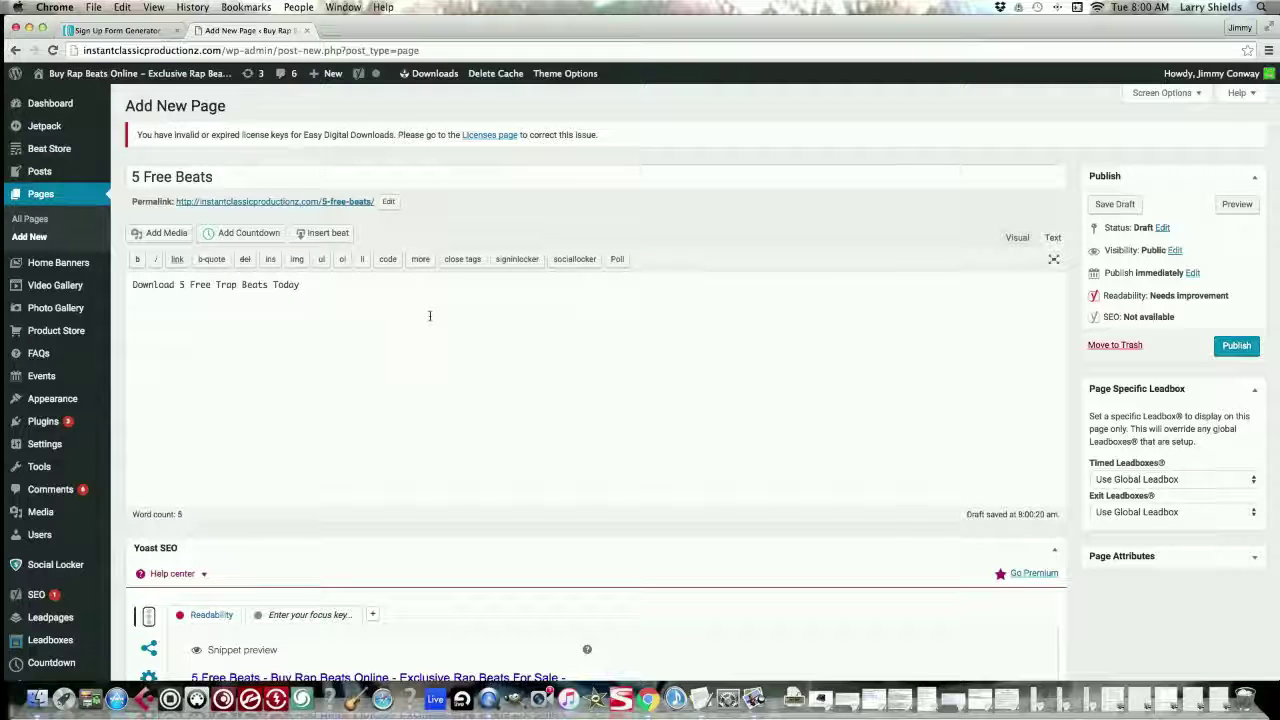
{"action": "left_click", "coordinate": [325, 287]}
{"action": "type", "text": "<div class=\"AW-Form-276121053\"></div> <script type=\"text/javascript\">(function(d, s, id) {     var js, fjs = d.getElementsByTagName(s)[0];     if (d.getElementById(id)) return;     js = d.createElement(s); js.id = id;     js.src = \"//forms.aweber.com/form/53/276121053.js\";     fjs.parentNode.insertBefore(js, fjs);     }(document, \"script\", \"aweber-wjs-hm7tn5fjo\")); </script>"}
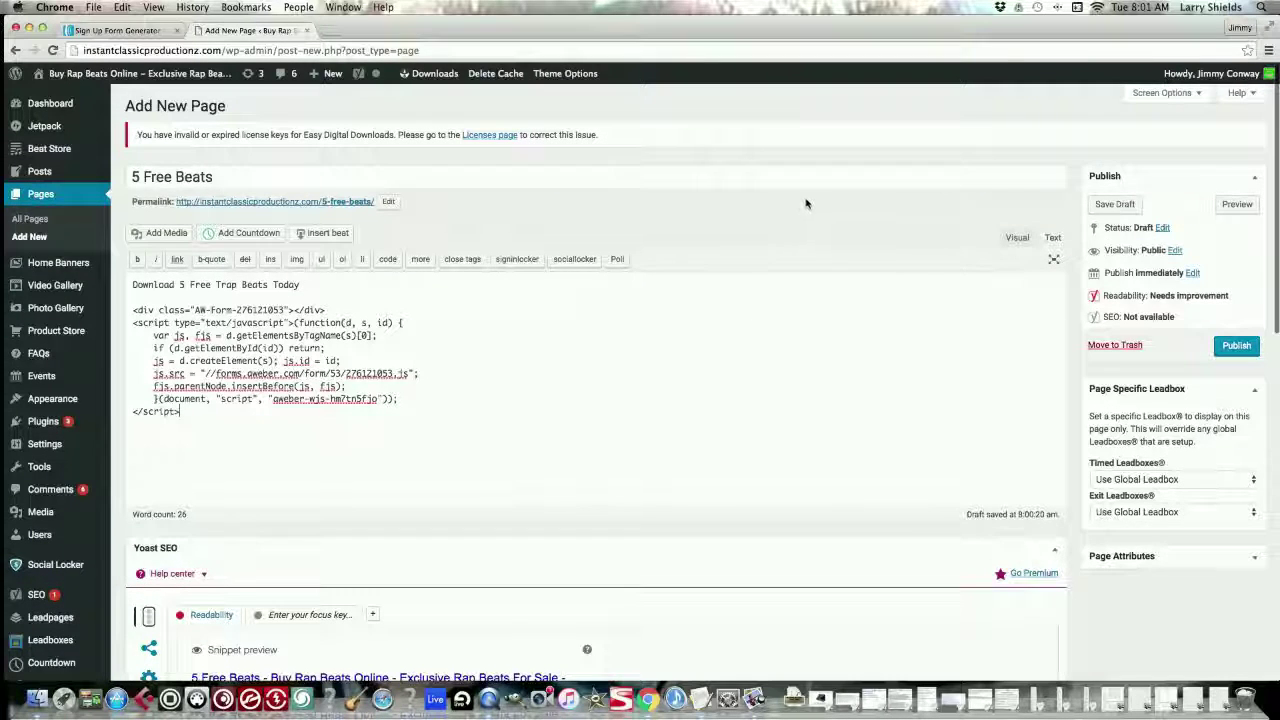
{"action": "left_click", "coordinate": [1020, 237]}
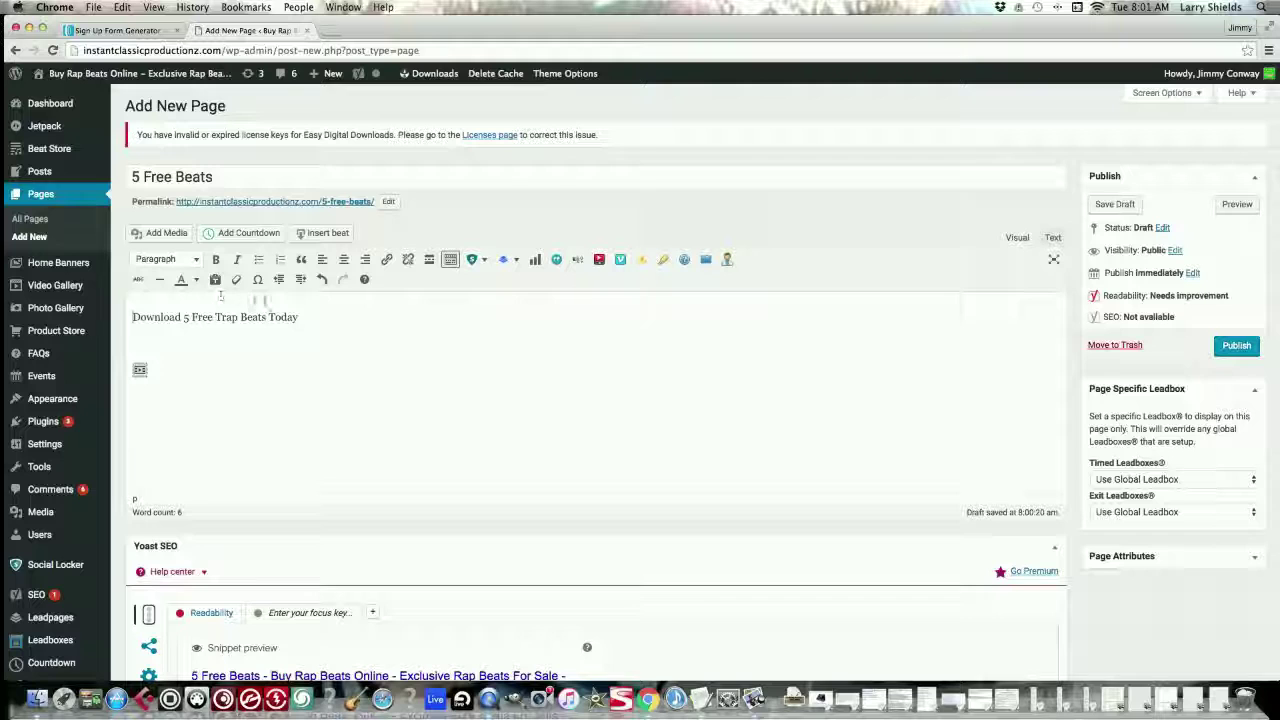
Make the 'Download 5 Free Trap Beats Today' line a centred Heading 1
{"action": "left_click_drag", "start_coordinate": [303, 316], "coordinate": [102, 316]}
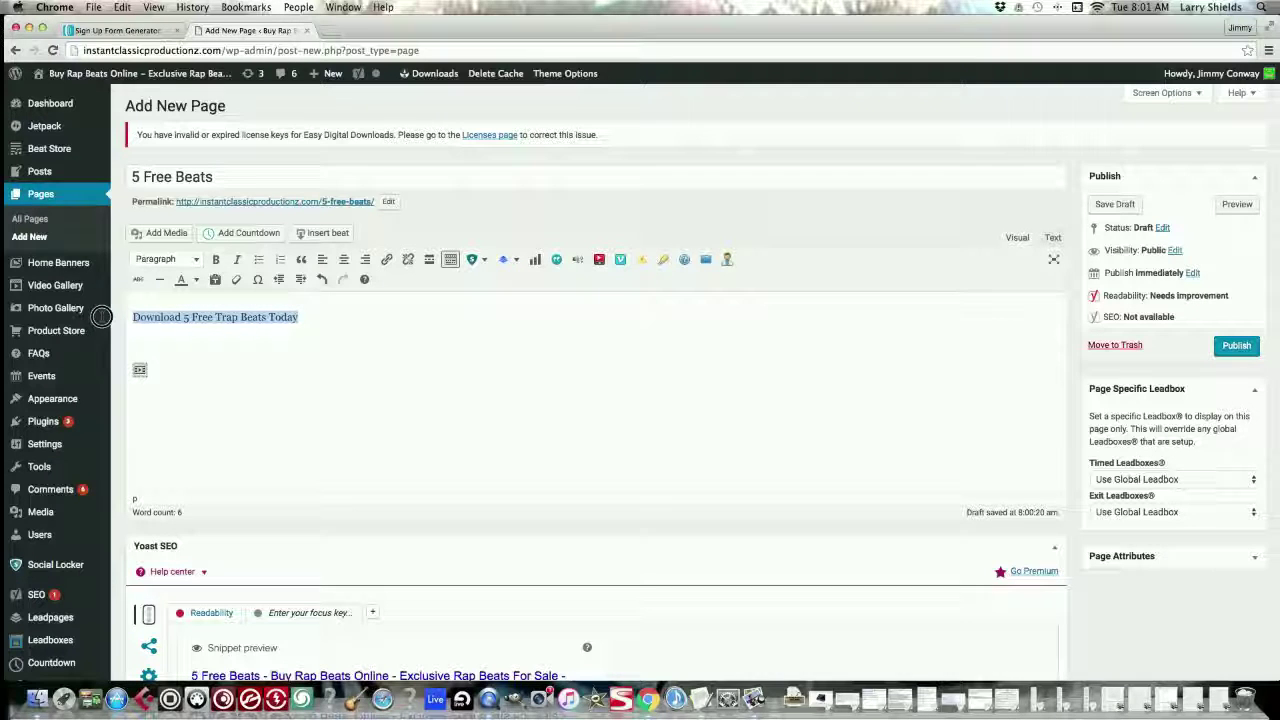
{"action": "left_click", "coordinate": [194, 261]}
{"action": "left_click", "coordinate": [190, 300]}
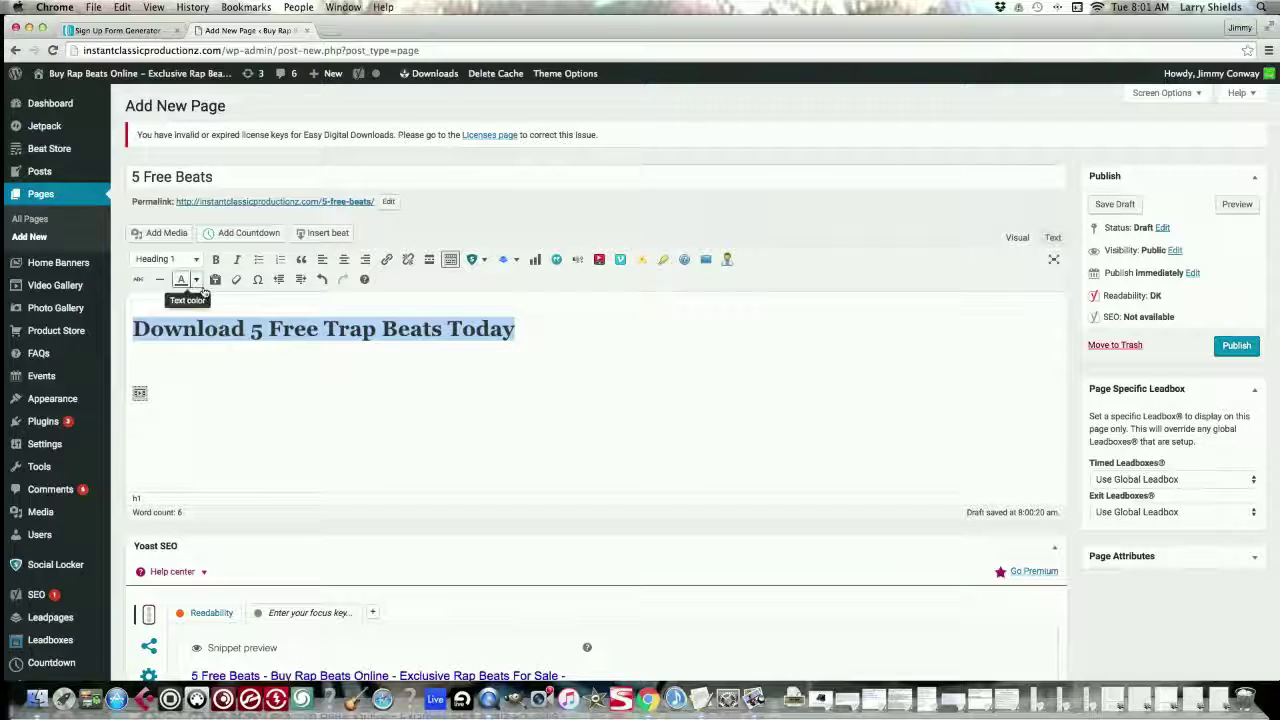
{"action": "left_click", "coordinate": [343, 259]}
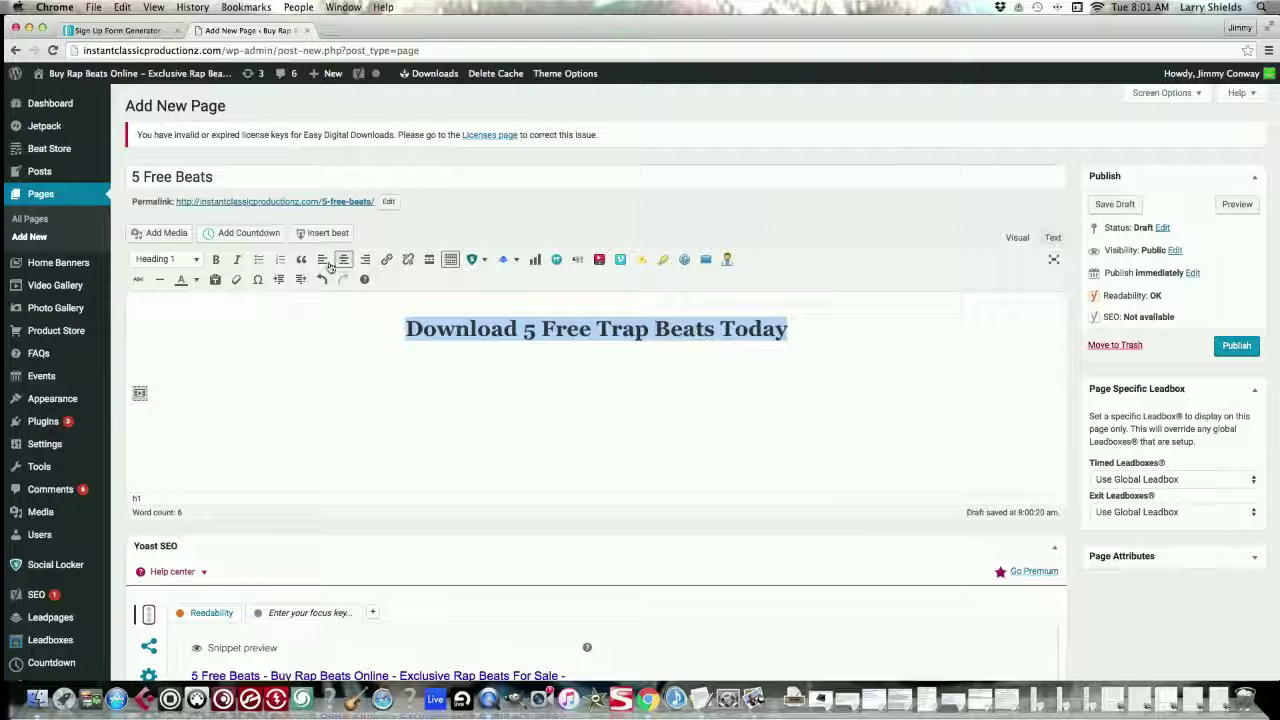
Save the 5 Free Beats draft and review its preview showing the heading and sign-up form
{"action": "left_click", "coordinate": [1130, 208]}
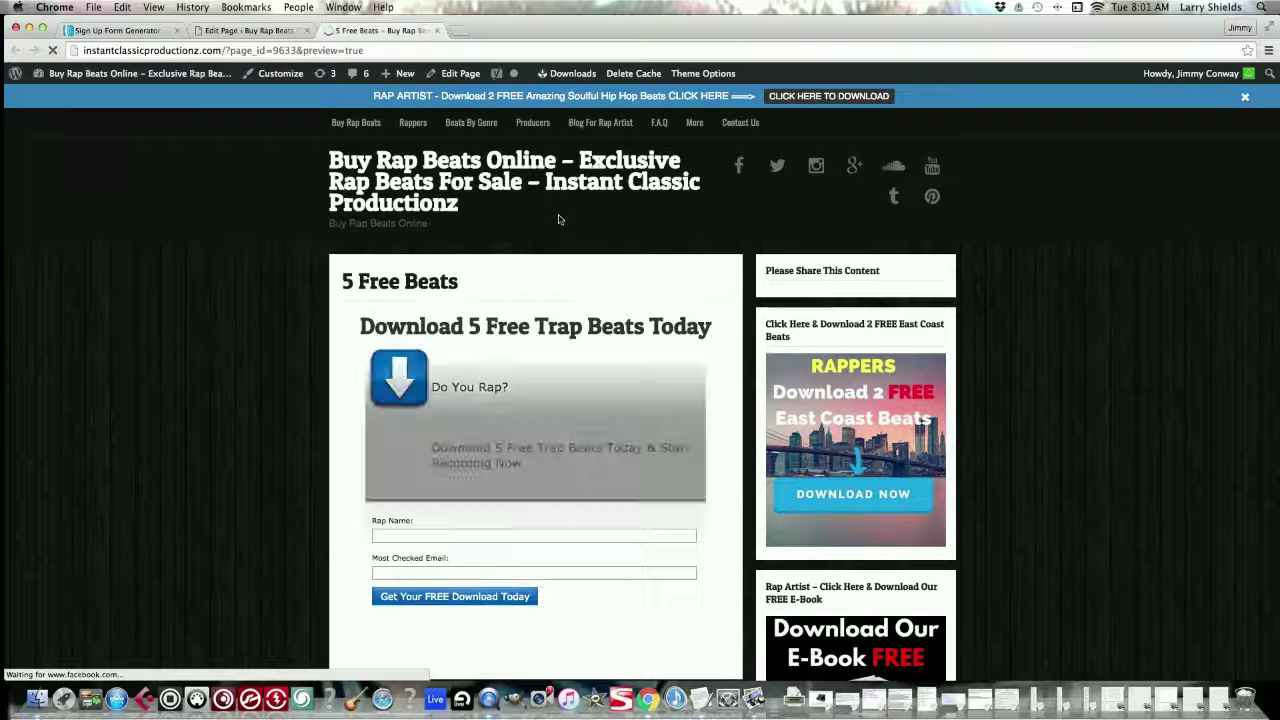
{"action": "scroll", "coordinate": [565, 218], "scroll_direction": "down", "scroll_amount": 4}
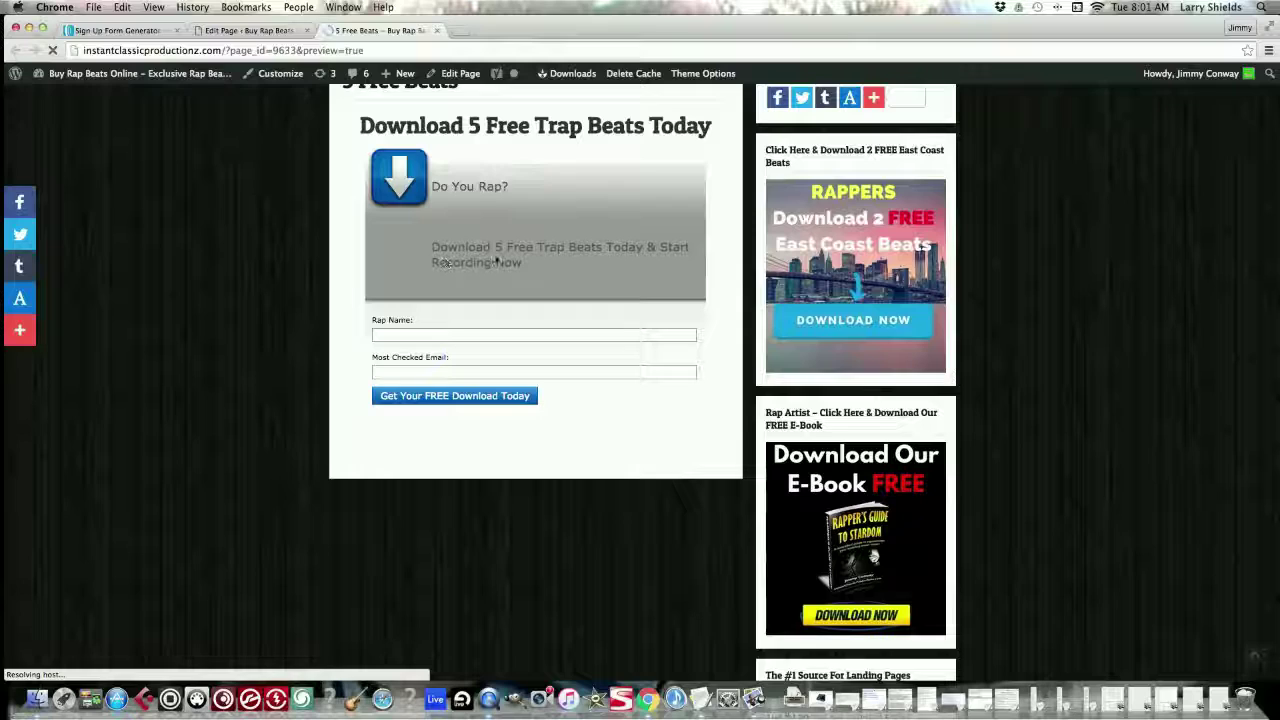
{"action": "scroll", "coordinate": [337, 285], "scroll_direction": "up", "scroll_amount": 3}
{"action": "scroll", "coordinate": [337, 285], "scroll_direction": "down", "scroll_amount": 3}
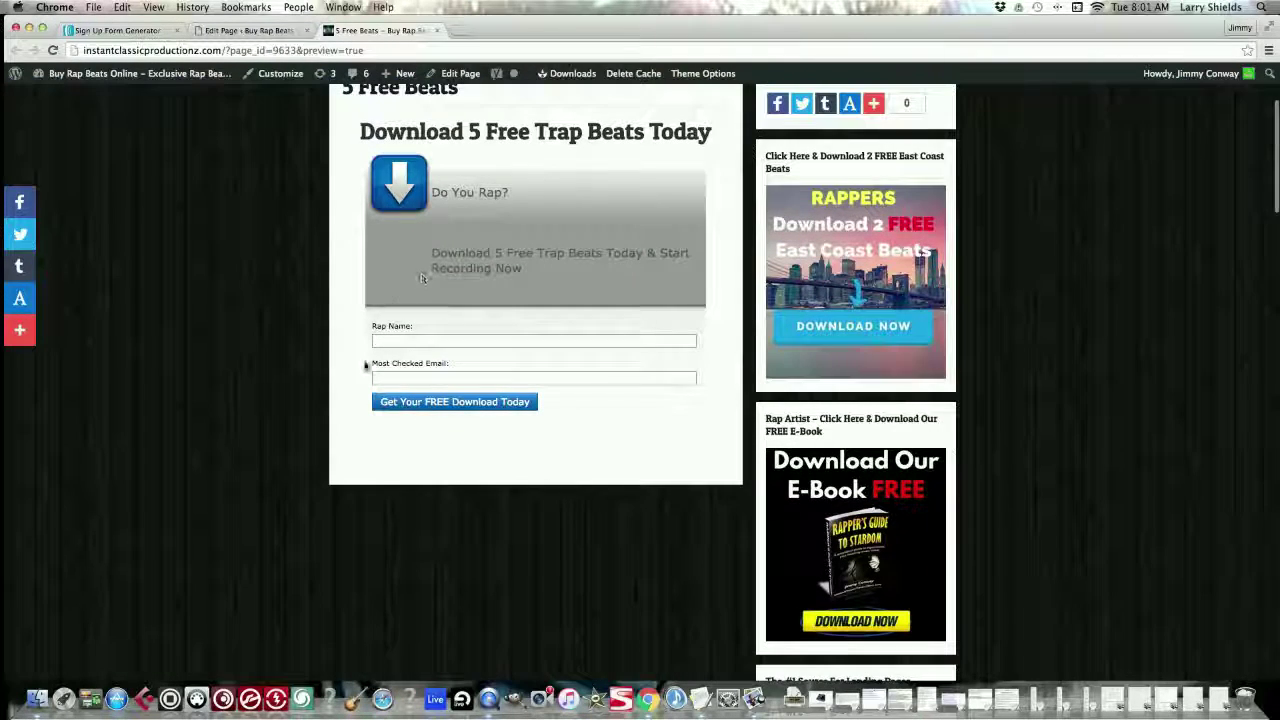
{"action": "scroll", "coordinate": [410, 200], "scroll_direction": "up", "scroll_amount": 4}
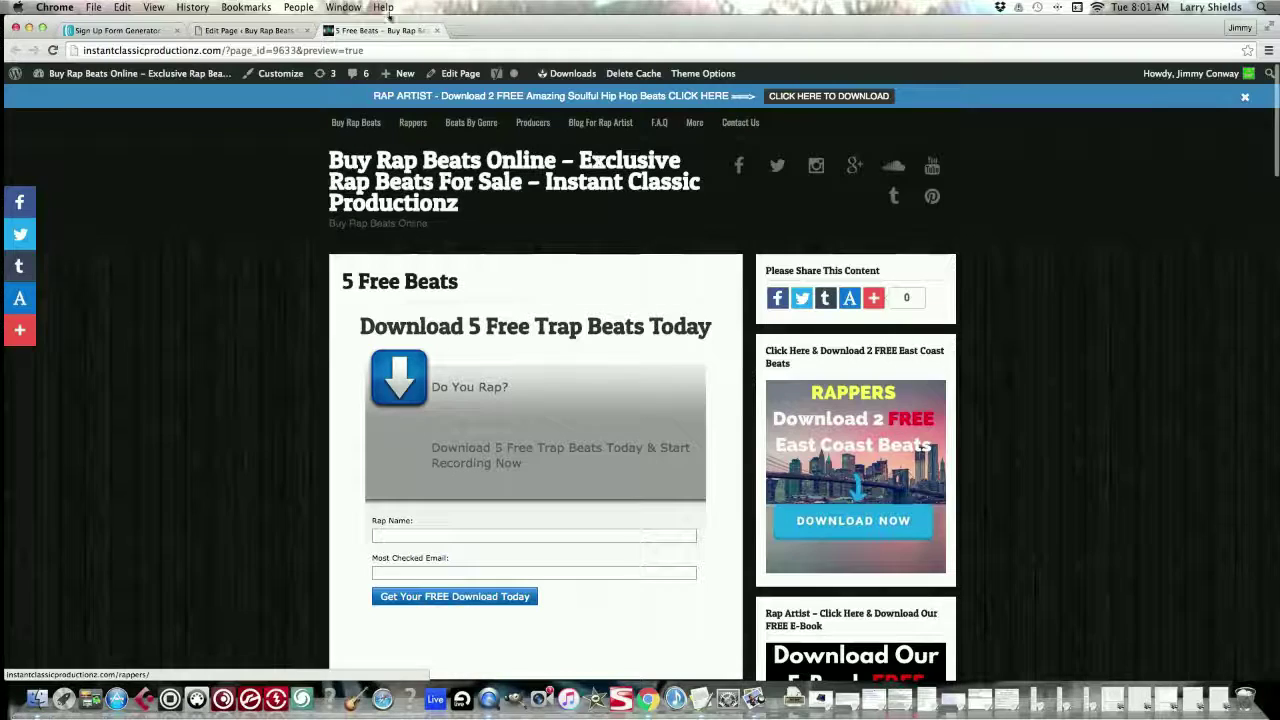
{"action": "left_click", "coordinate": [438, 31]}
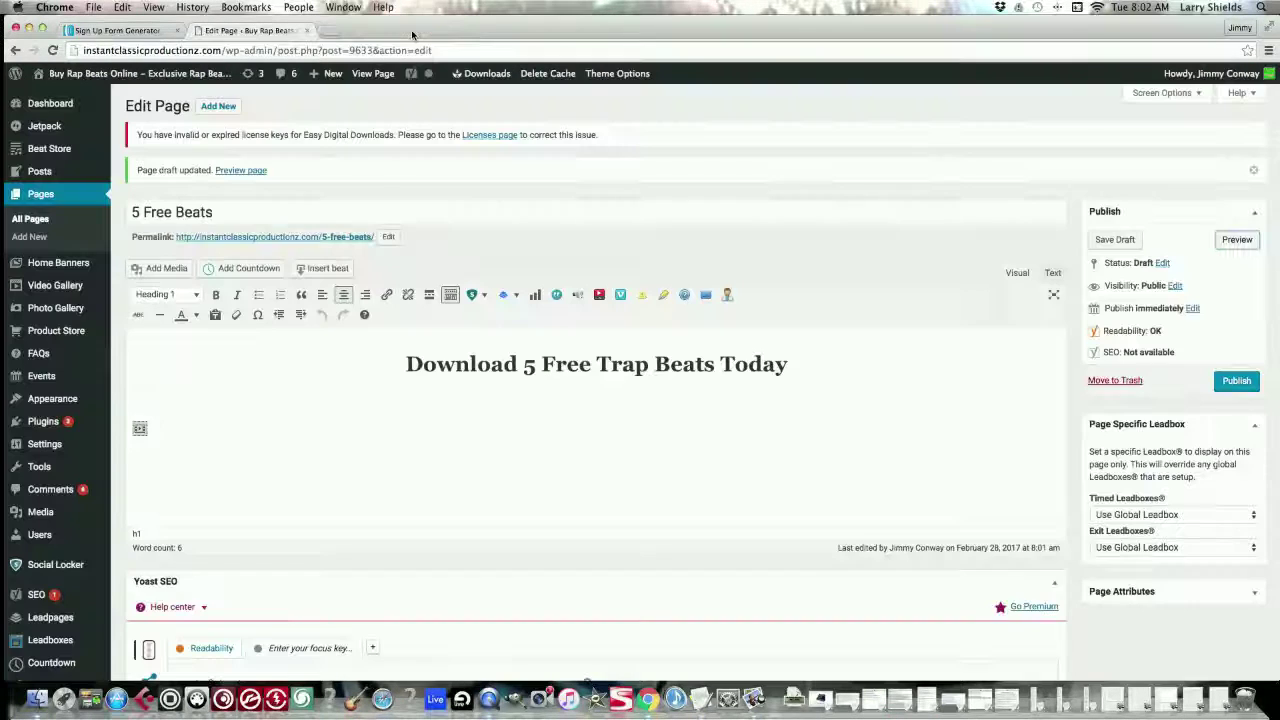
Publish the 5 Free Beats page and open it on the live site
{"action": "left_click", "coordinate": [1235, 386]}
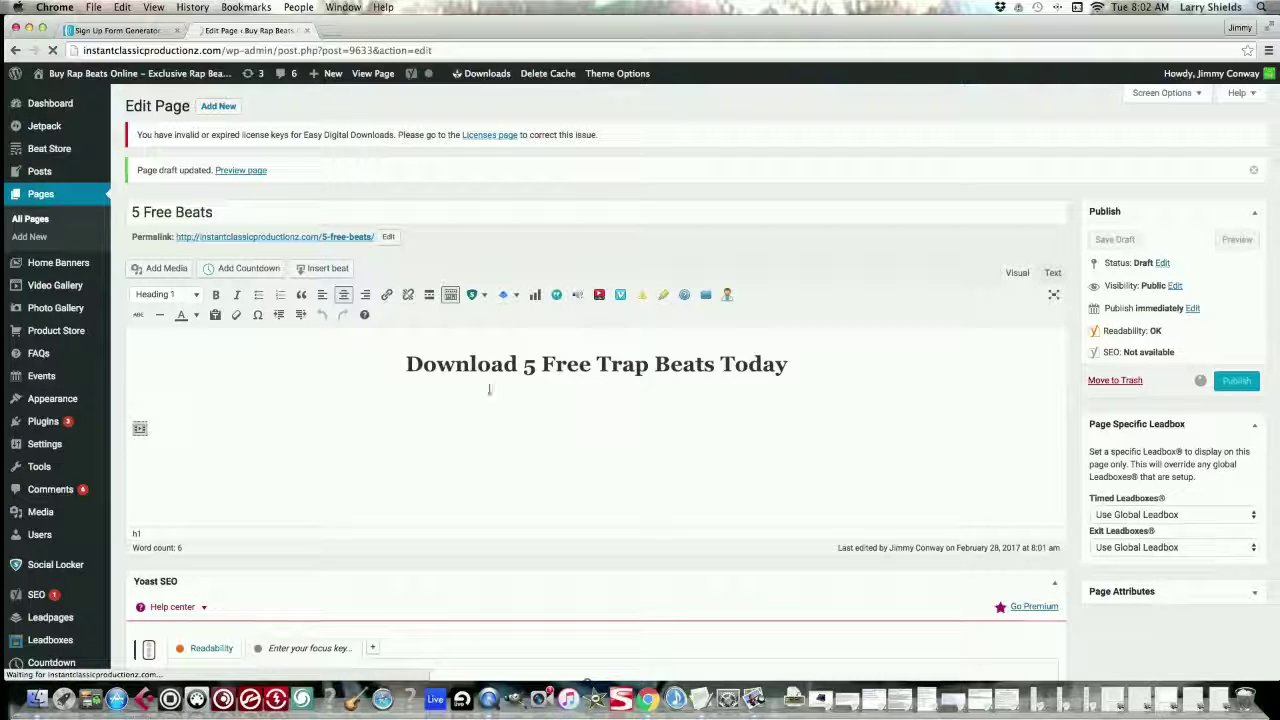
{"action": "scroll", "coordinate": [40, 355], "scroll_direction": "down", "scroll_amount": 1}
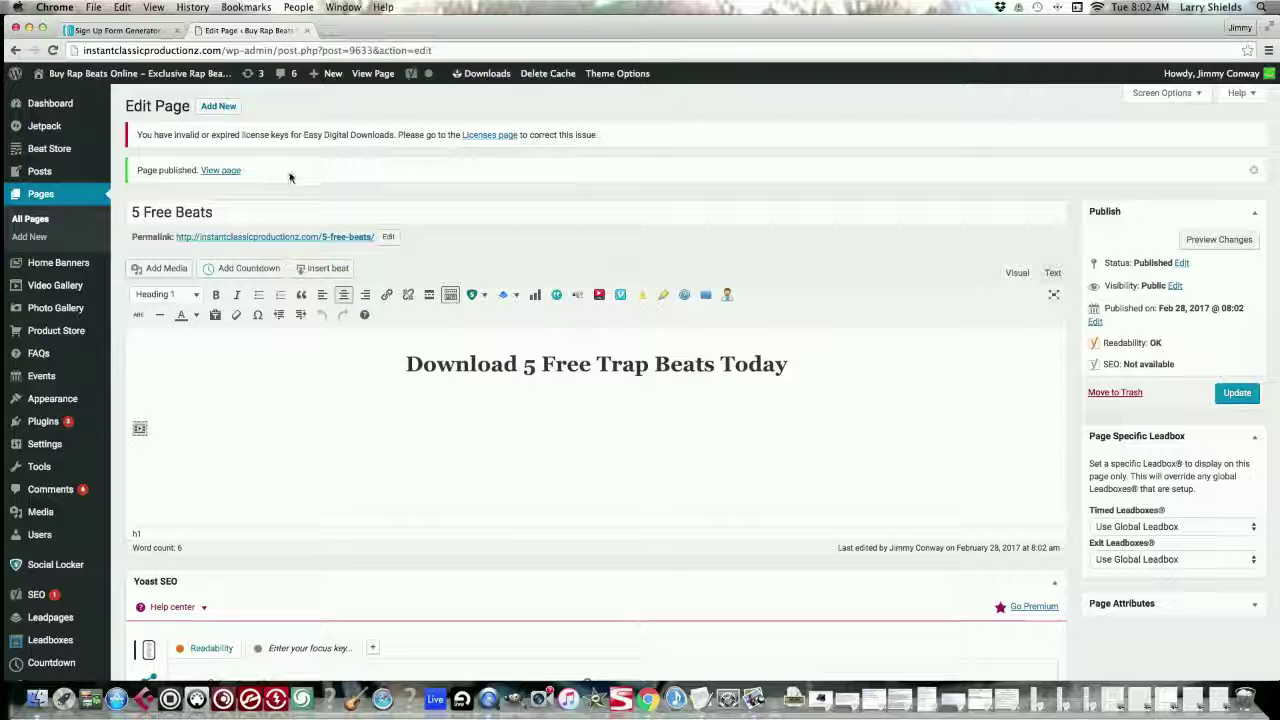
{"action": "left_click", "coordinate": [233, 172]}
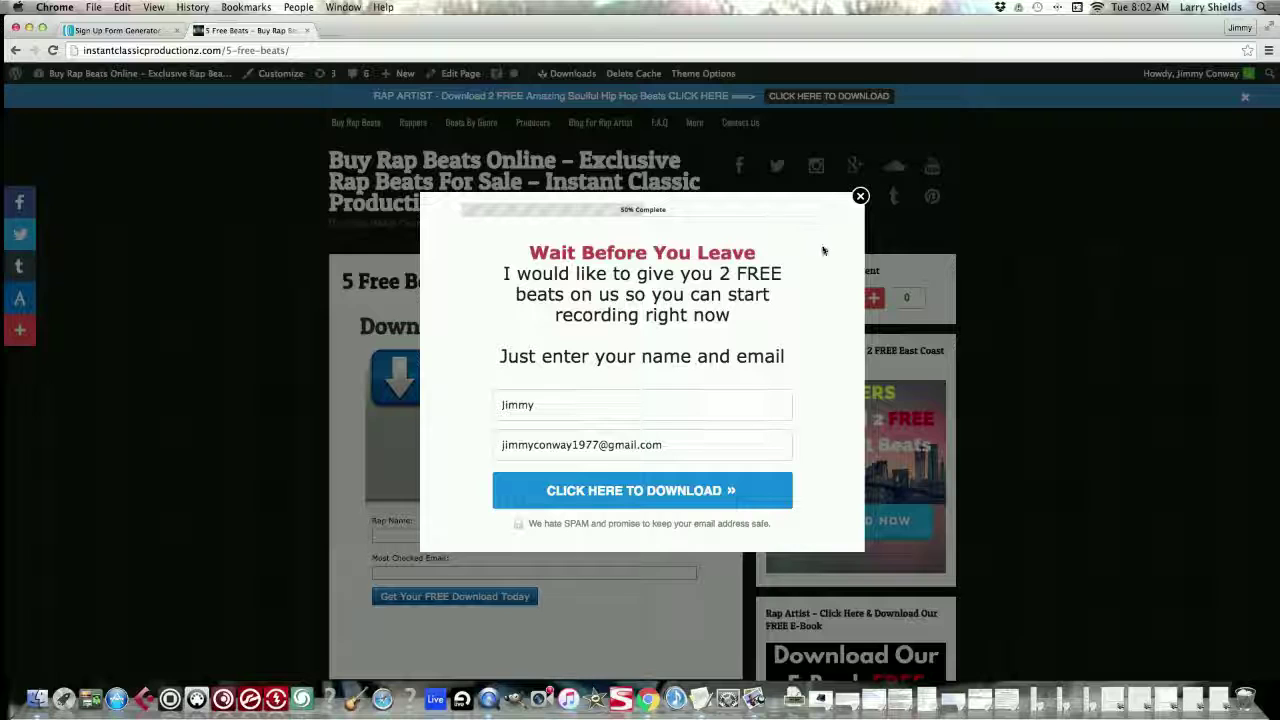
Close the 'Wait Before You Leave' popup and check the Rap Name and Most Checked Email form
{"action": "left_click", "coordinate": [859, 197]}
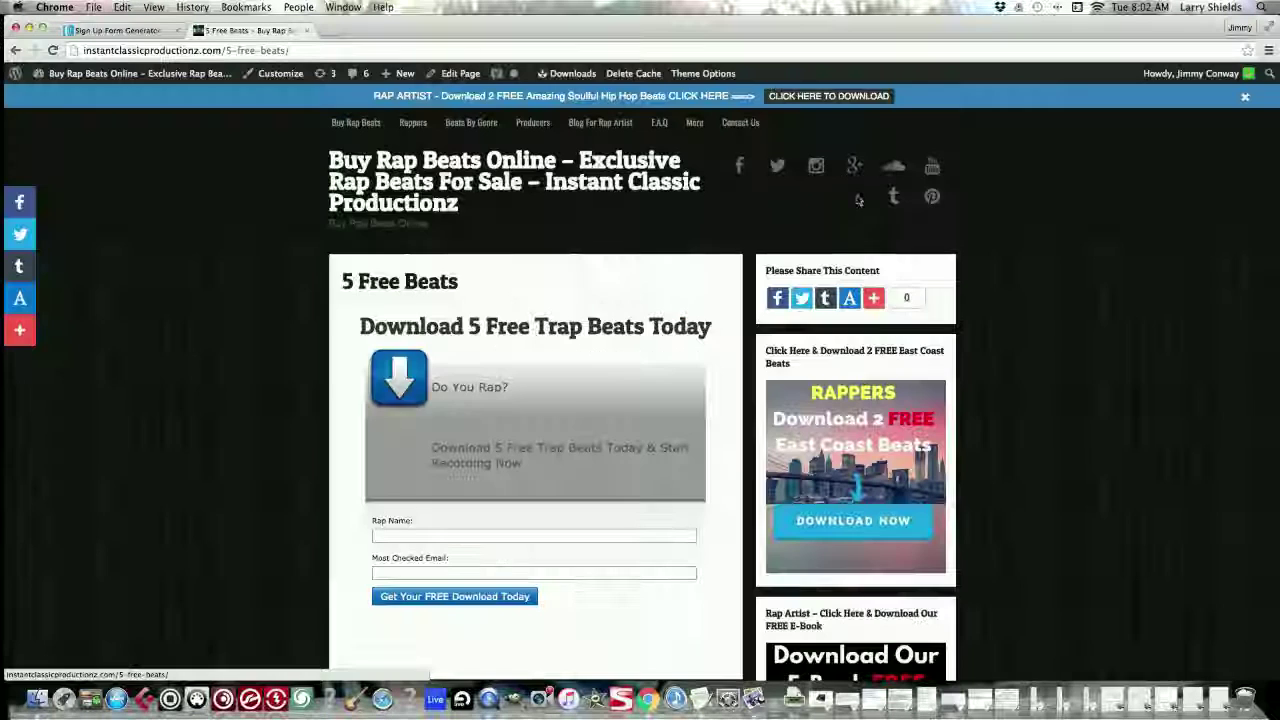
{"action": "scroll", "coordinate": [620, 291], "scroll_direction": "down", "scroll_amount": 5}
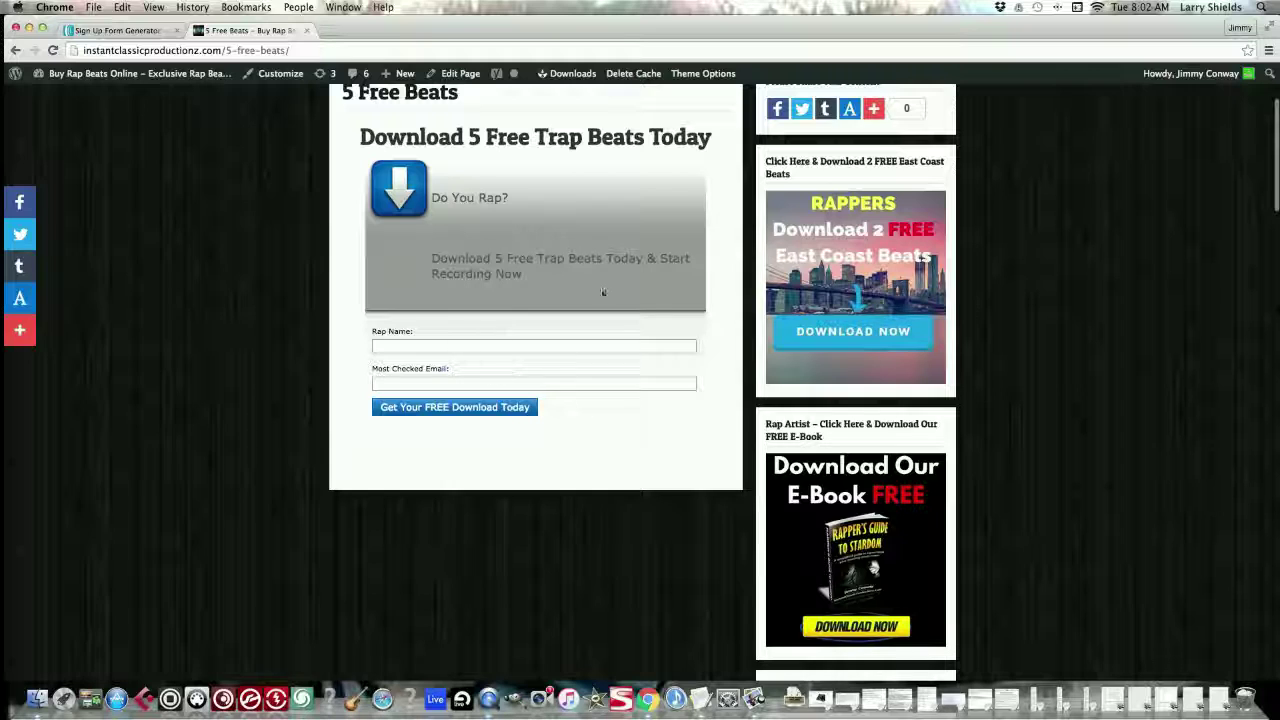
{"action": "scroll", "coordinate": [645, 315], "scroll_direction": "up", "scroll_amount": 3}
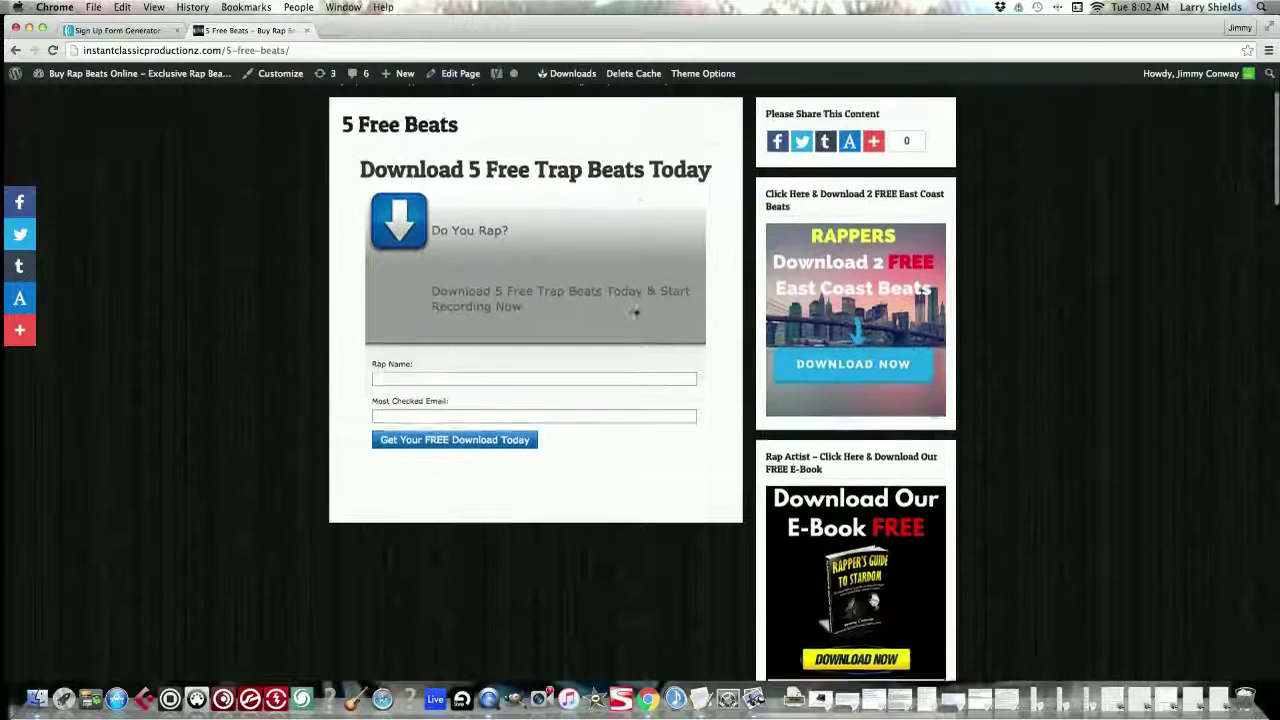
{"action": "scroll", "coordinate": [640, 314], "scroll_direction": "down", "scroll_amount": 3}
{"action": "scroll", "coordinate": [636, 314], "scroll_direction": "up", "scroll_amount": 2}
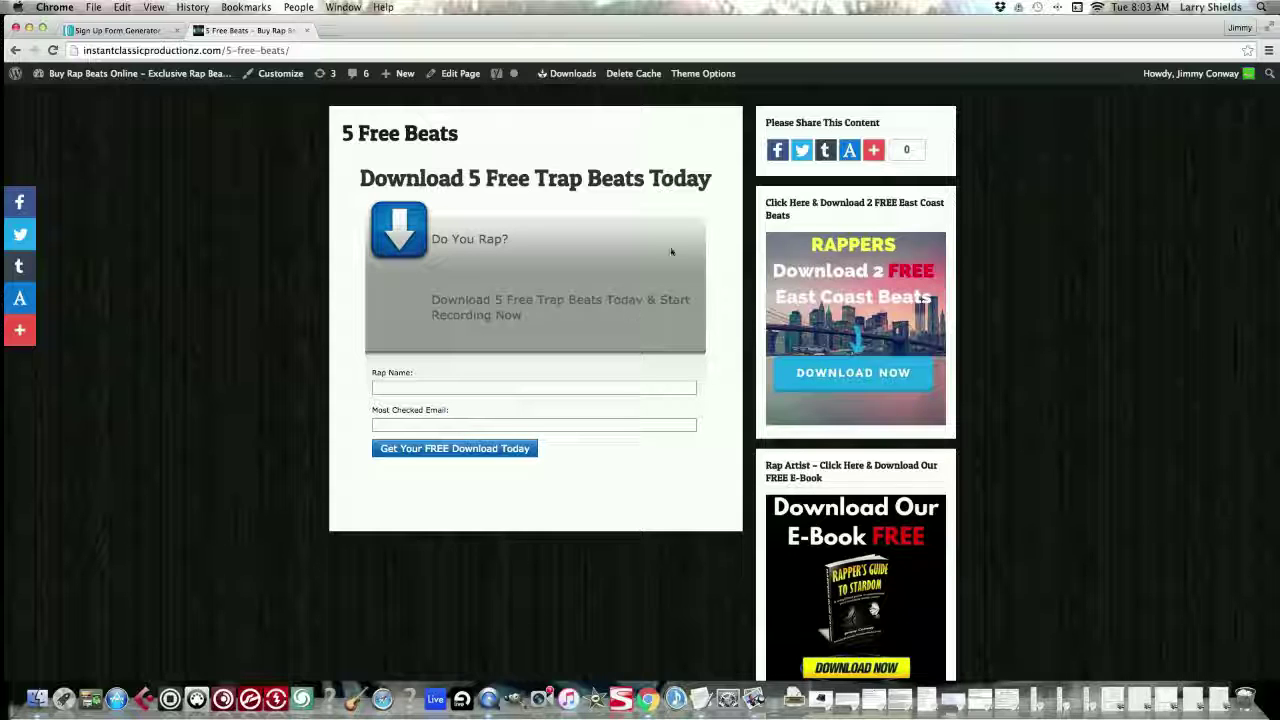
Look at the legacy follow-up email series, then return to the Account Overview
{"action": "left_click", "coordinate": [118, 30]}
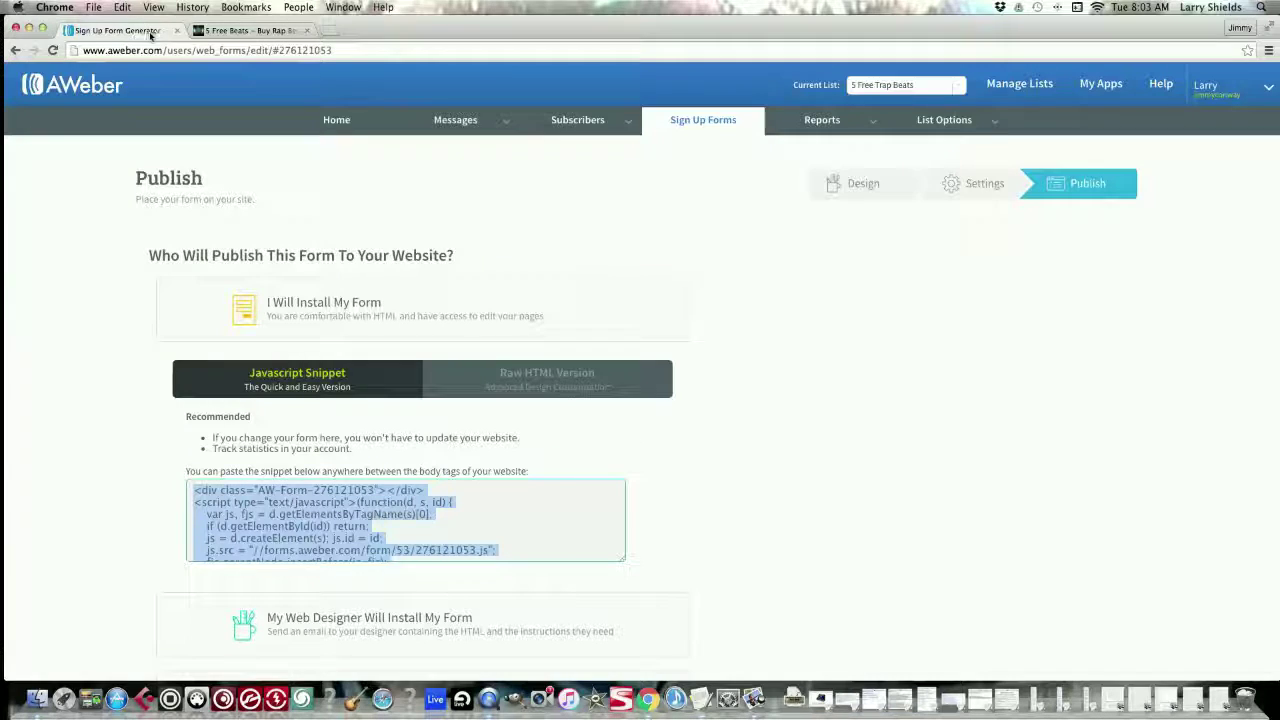
{"action": "mouse_move", "coordinate": [455, 122]}
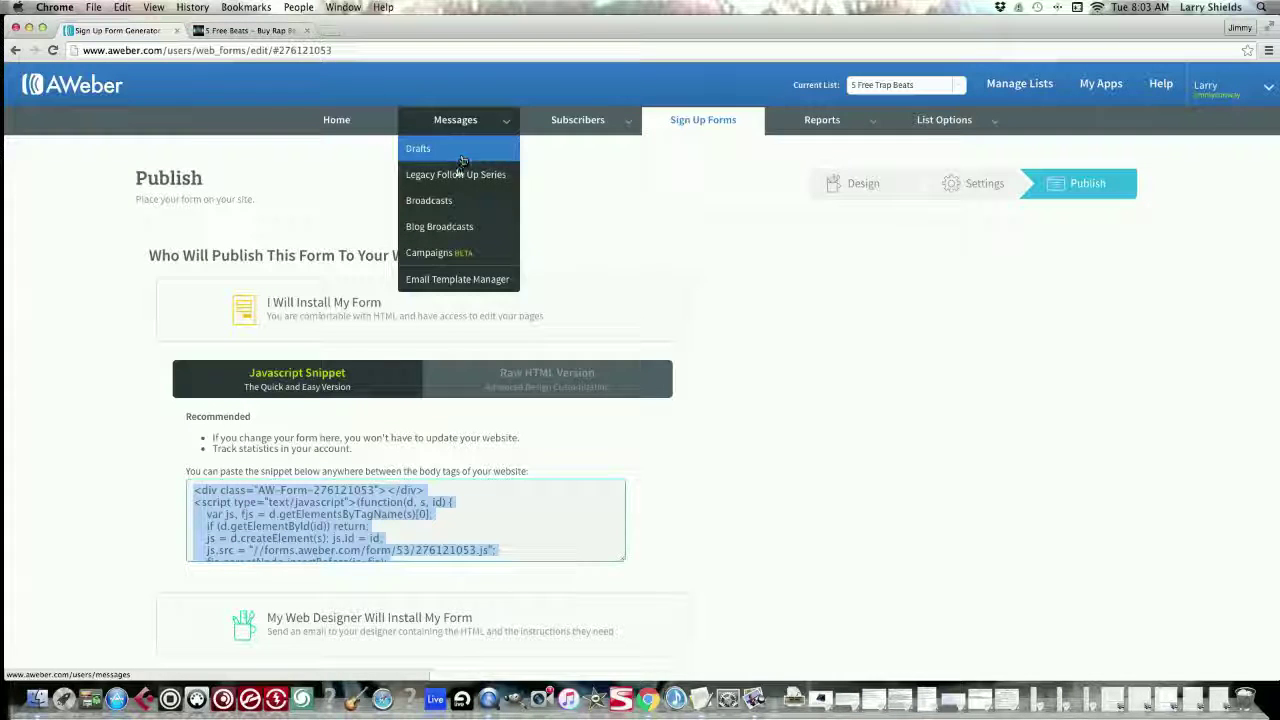
{"action": "left_click", "coordinate": [484, 177]}
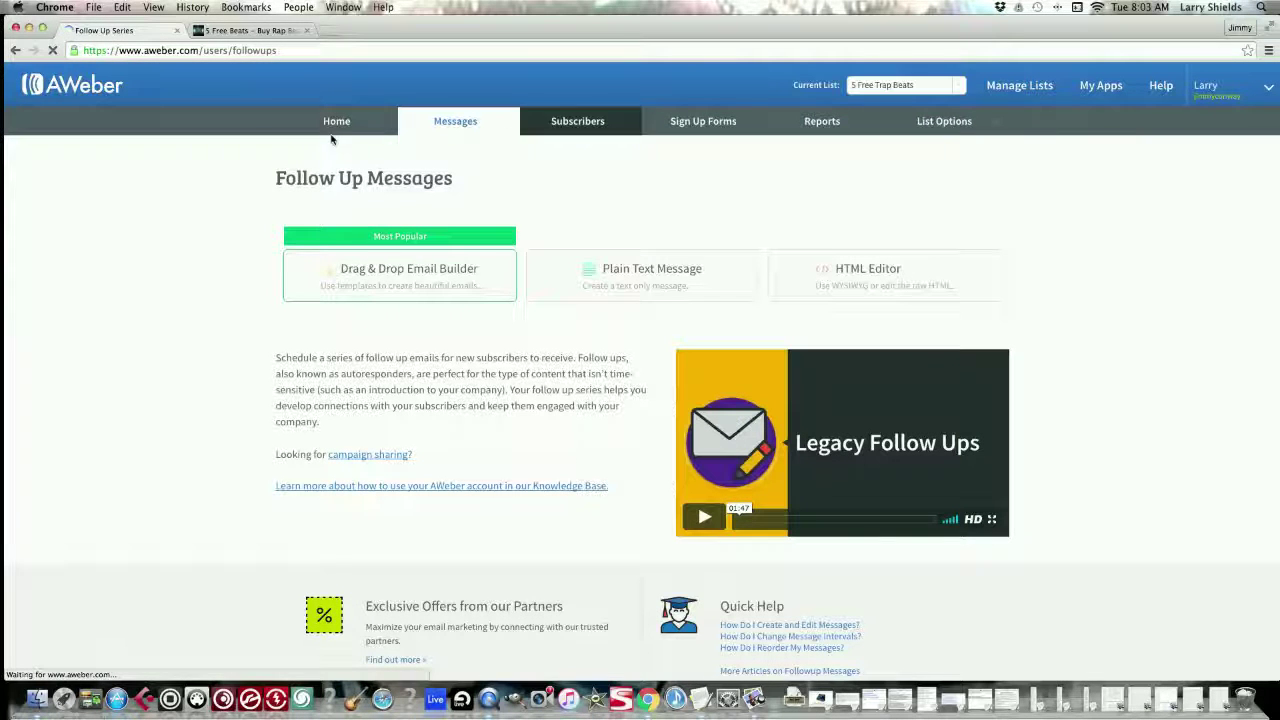
{"action": "left_click", "coordinate": [389, 127]}
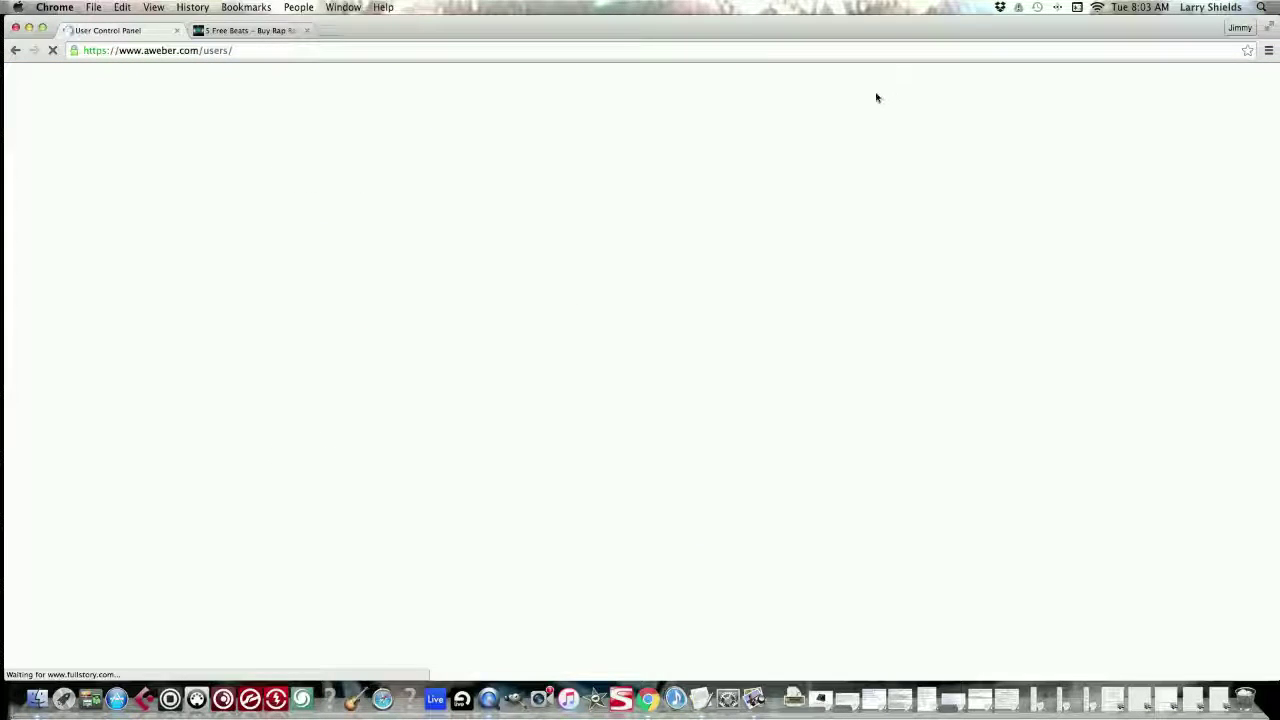
Choose '15 Free Beats' as the current list from the list dropdown
{"action": "left_click", "coordinate": [878, 88]}
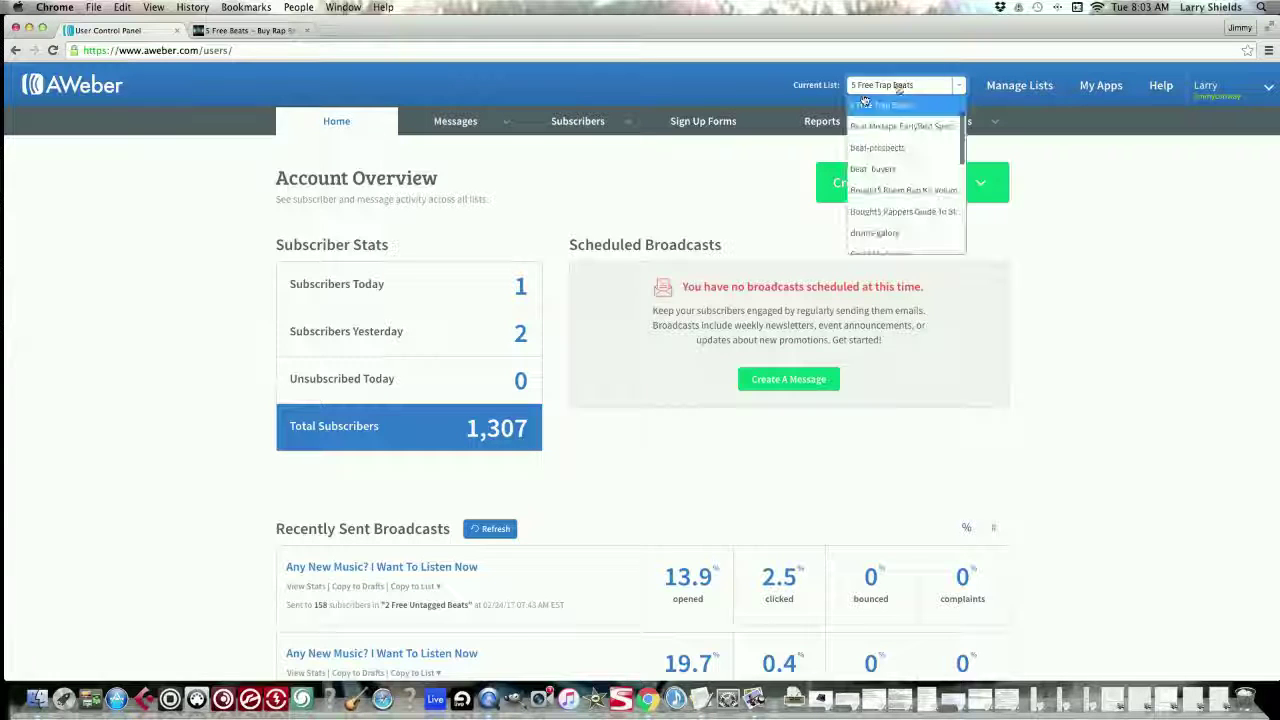
{"action": "scroll", "coordinate": [872, 112], "scroll_direction": "up", "scroll_amount": 2}
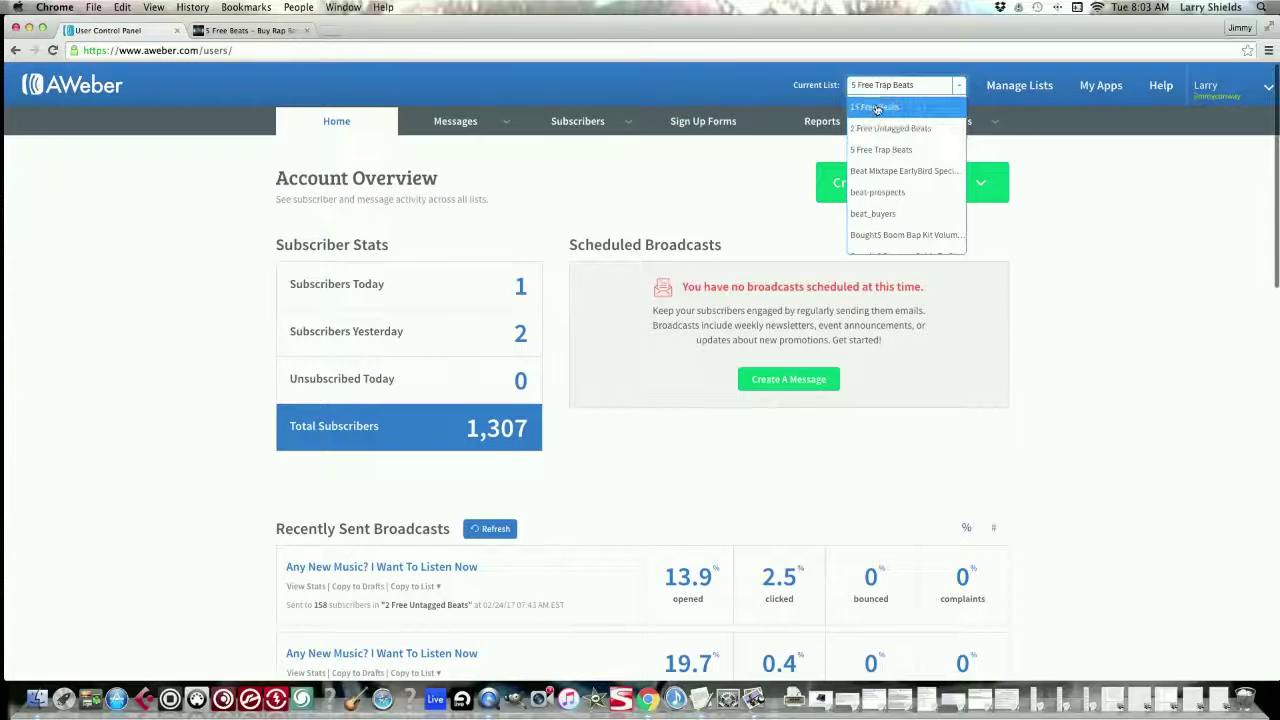
{"action": "left_click", "coordinate": [872, 107]}
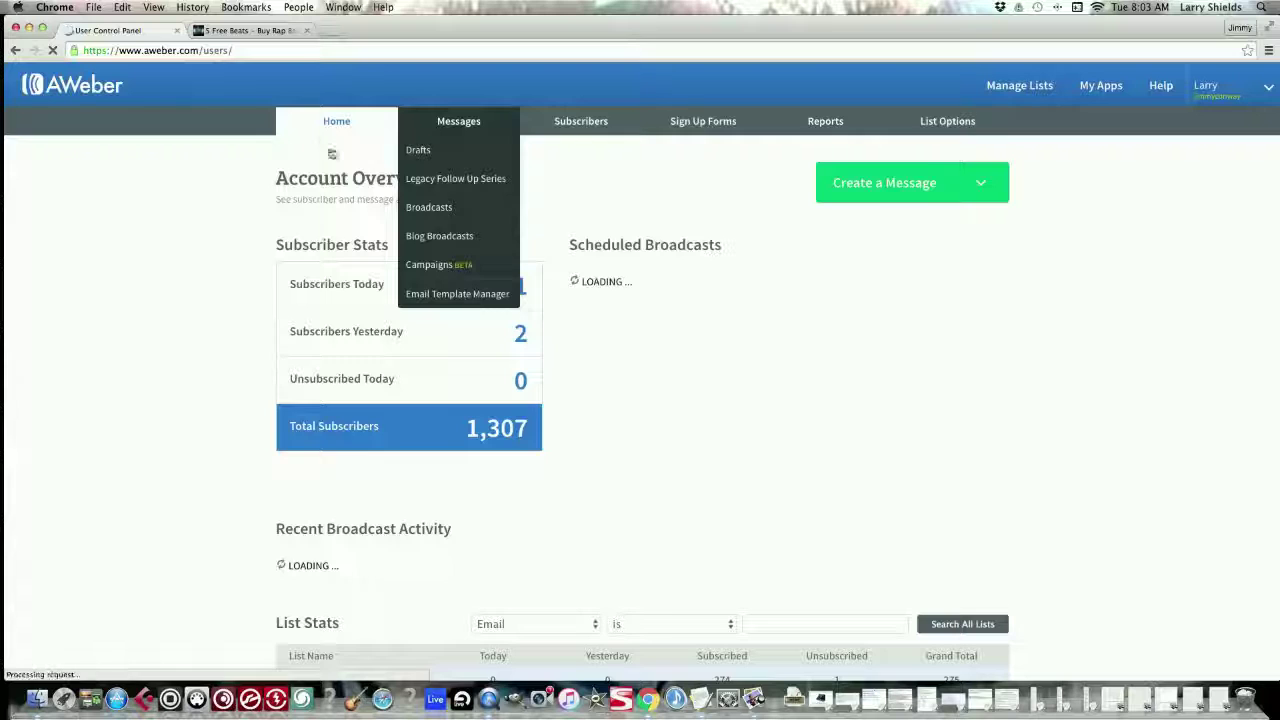
{"action": "mouse_move", "coordinate": [481, 124]}
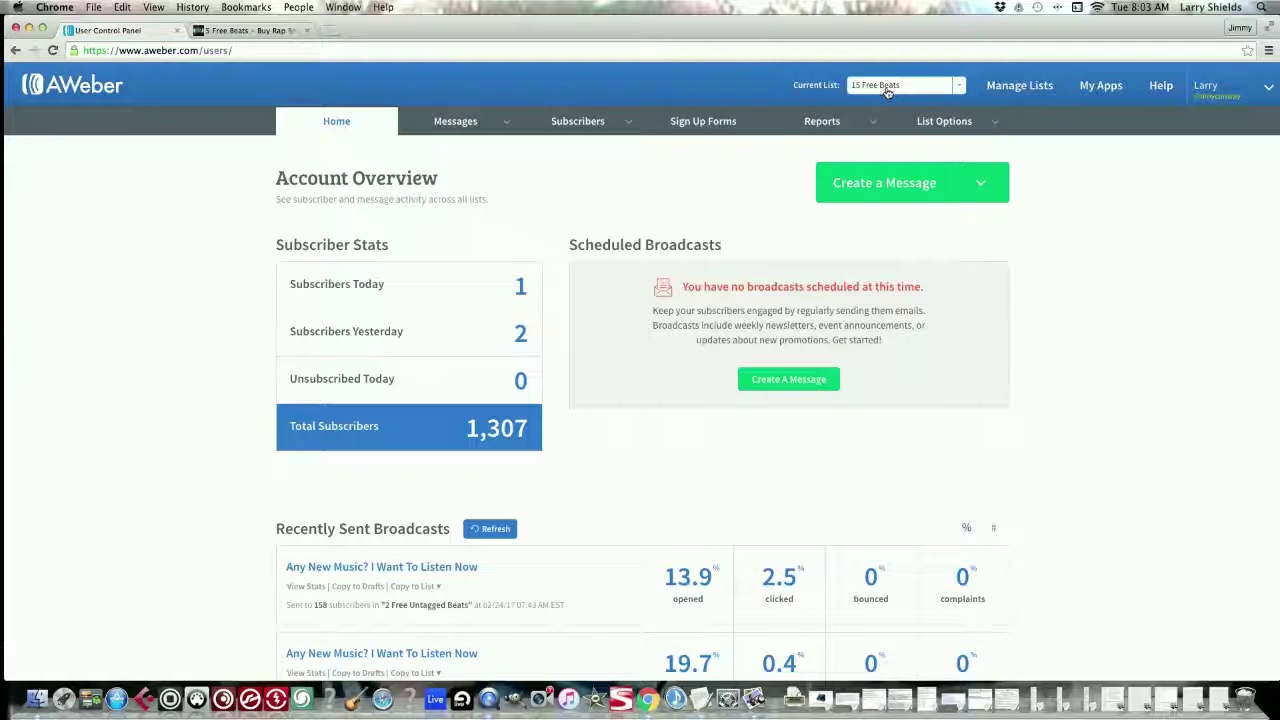
{"action": "left_click", "coordinate": [887, 88]}
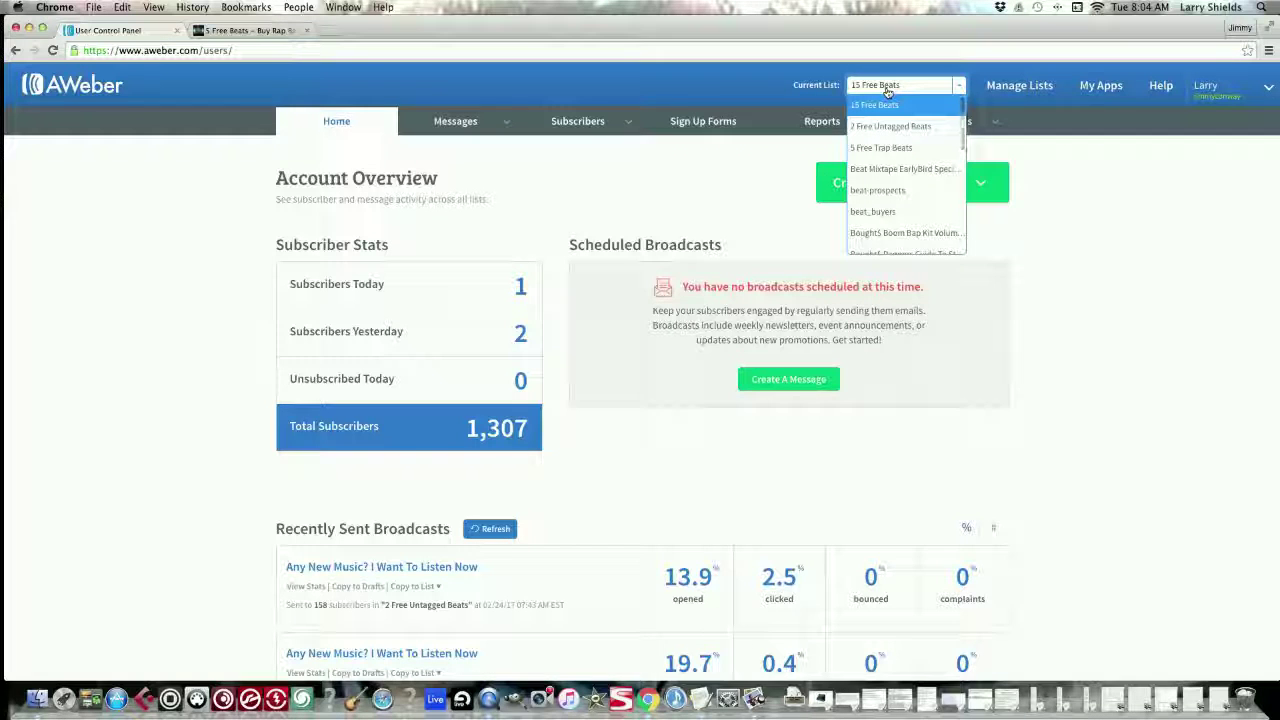
{"action": "left_click", "coordinate": [887, 88]}
{"action": "left_click", "coordinate": [887, 88]}
{"action": "left_click", "coordinate": [887, 88]}
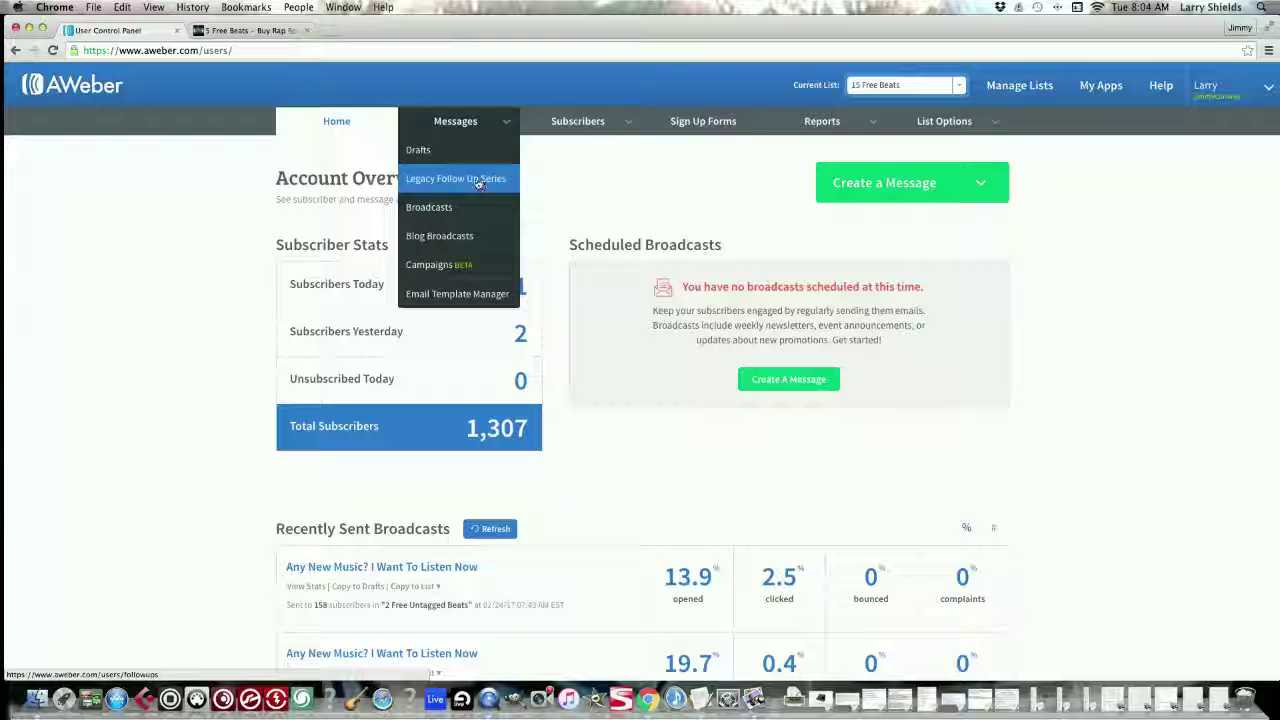
Show the 15 Free Beats Legacy Follow Up Series and review its messages, from '{Open} Download Your 15 Free Beats'
{"action": "left_click", "coordinate": [488, 180]}
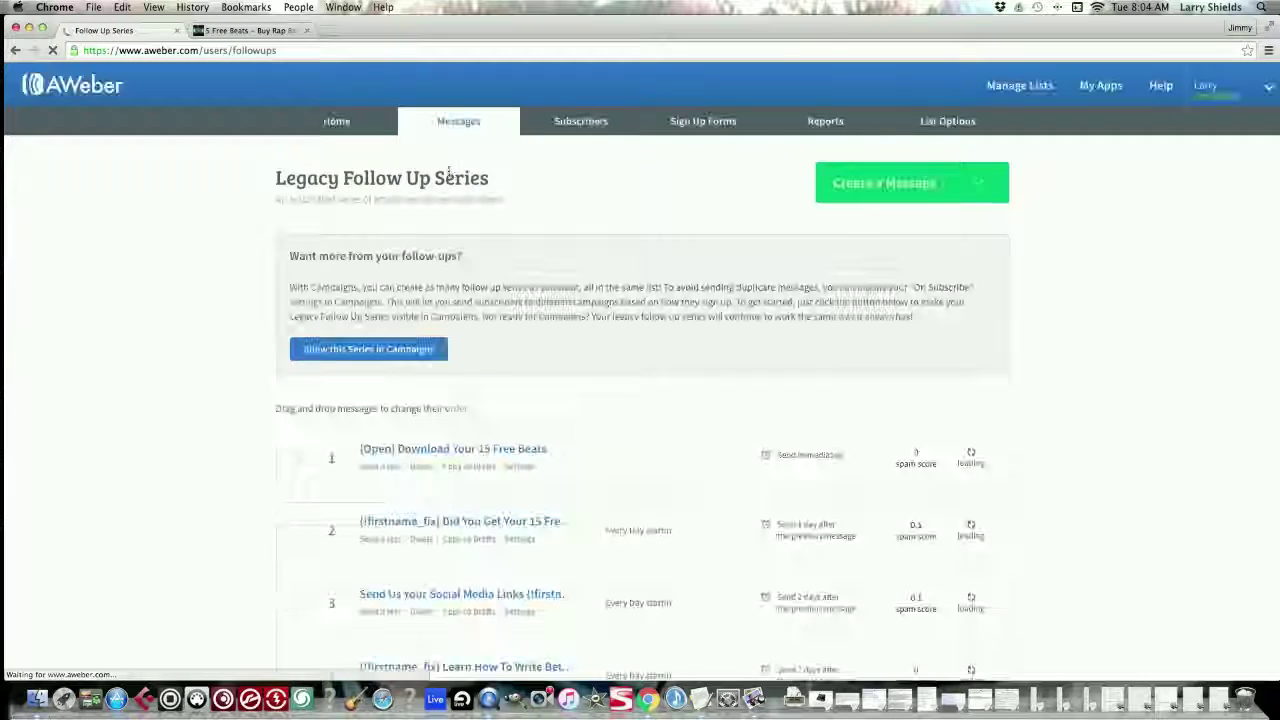
{"action": "scroll", "coordinate": [449, 172], "scroll_direction": "down", "scroll_amount": 5}
{"action": "scroll", "coordinate": [447, 168], "scroll_direction": "down", "scroll_amount": 10}
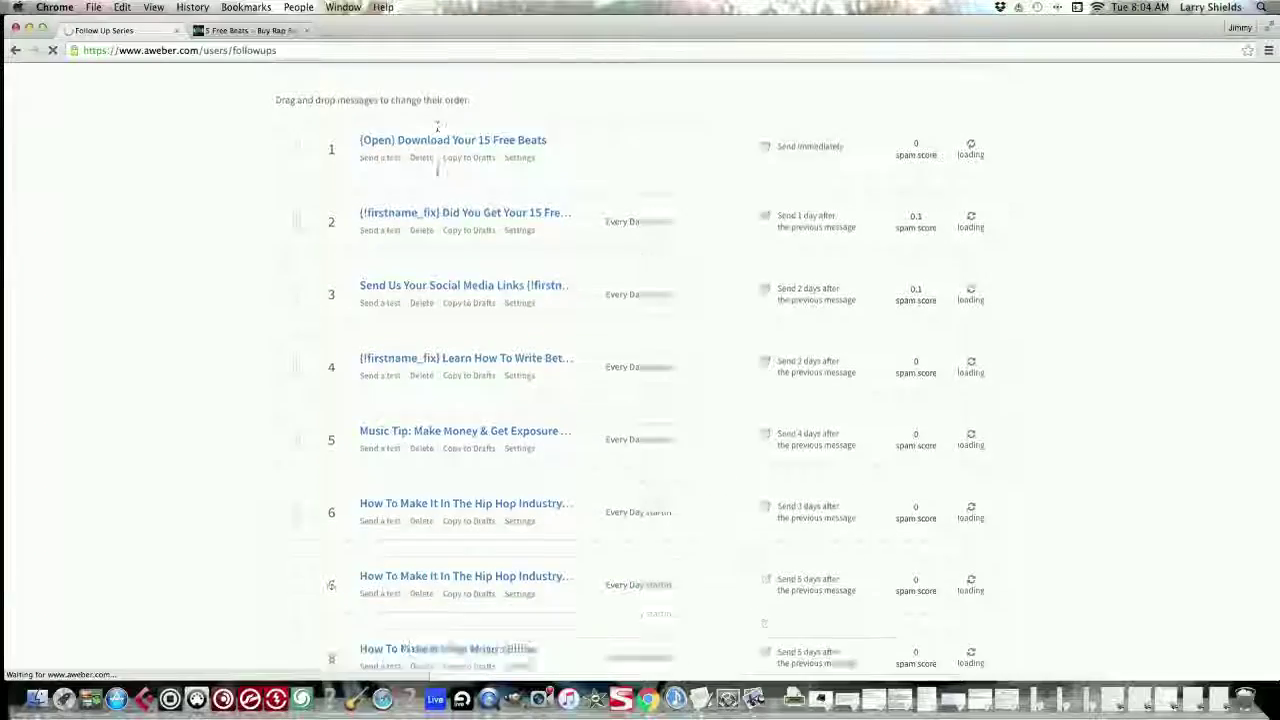
{"action": "scroll", "coordinate": [420, 185], "scroll_direction": "down", "scroll_amount": 5}
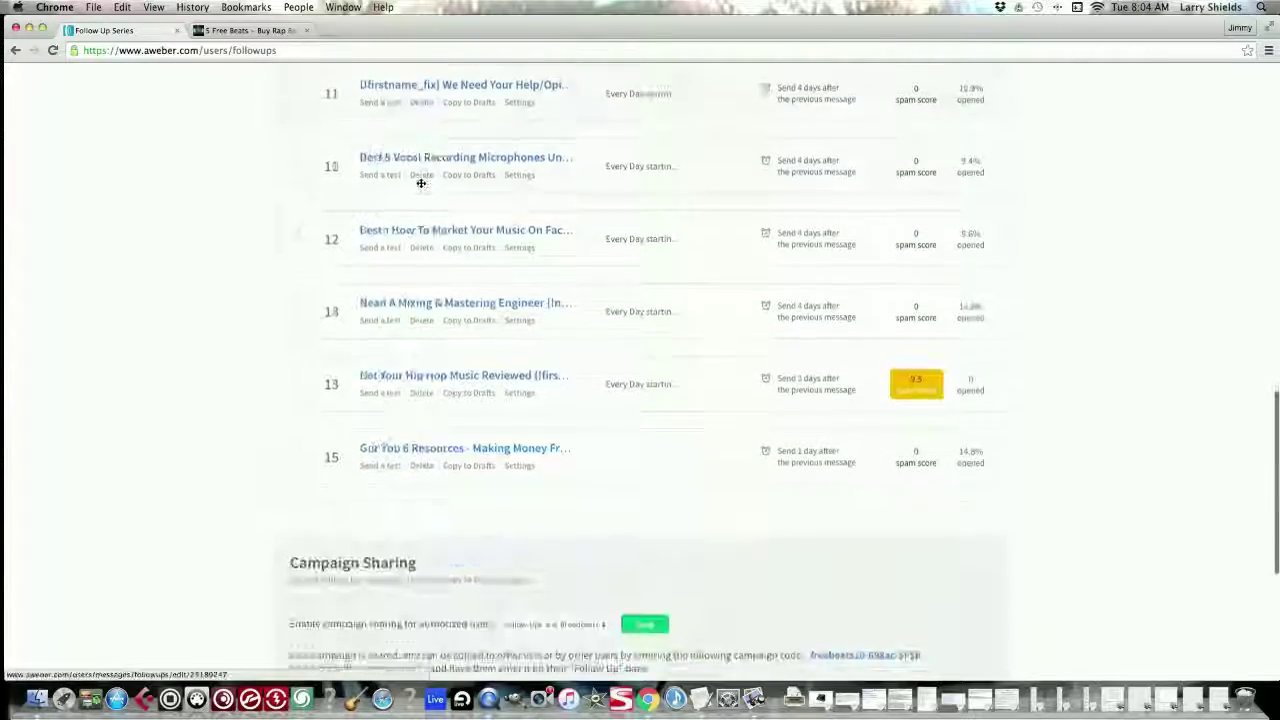
{"action": "scroll", "coordinate": [420, 185], "scroll_direction": "up", "scroll_amount": 5}
{"action": "scroll", "coordinate": [420, 187], "scroll_direction": "up", "scroll_amount": 5}
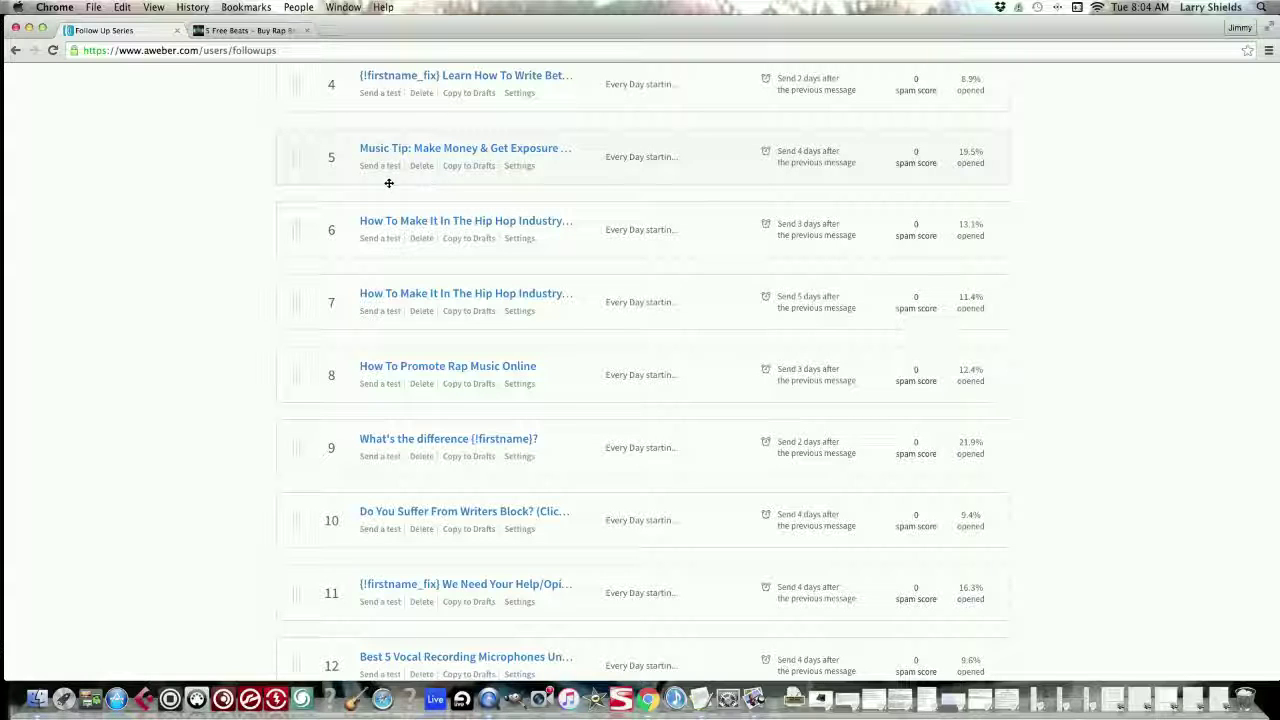
{"action": "scroll", "coordinate": [389, 183], "scroll_direction": "up", "scroll_amount": 5}
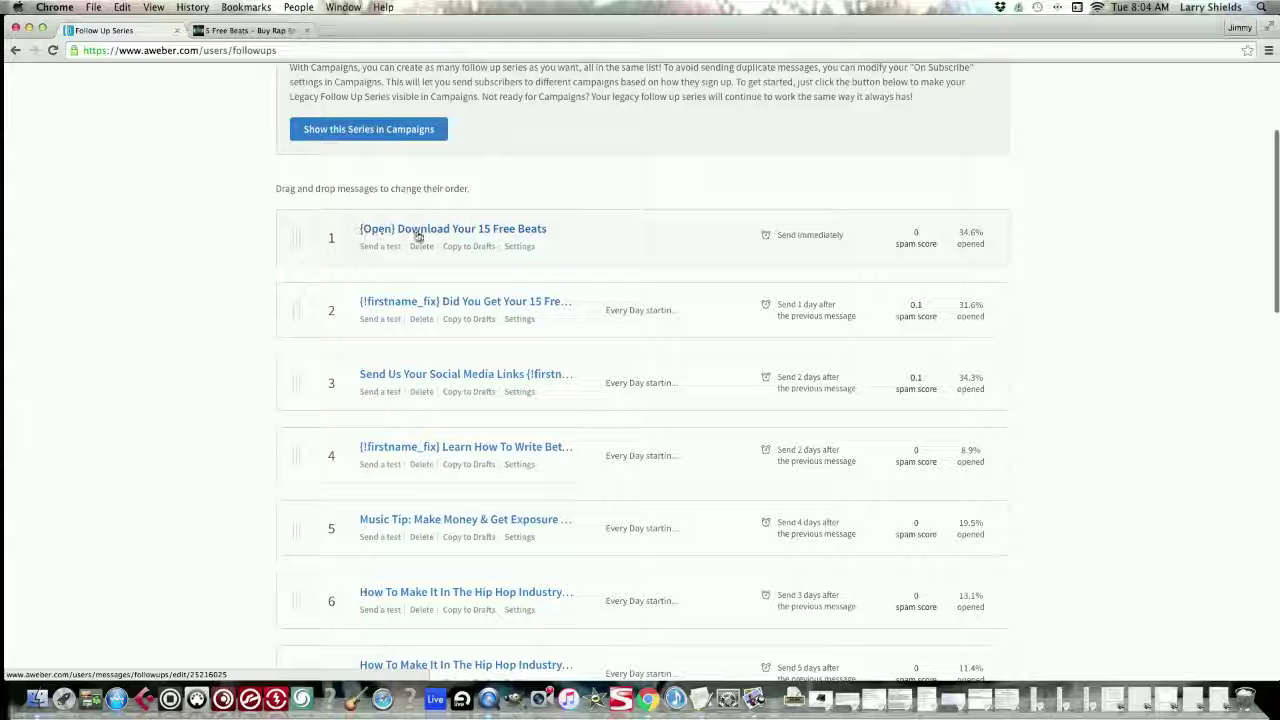
{"action": "left_click_drag", "start_coordinate": [449, 229], "coordinate": [448, 228]}
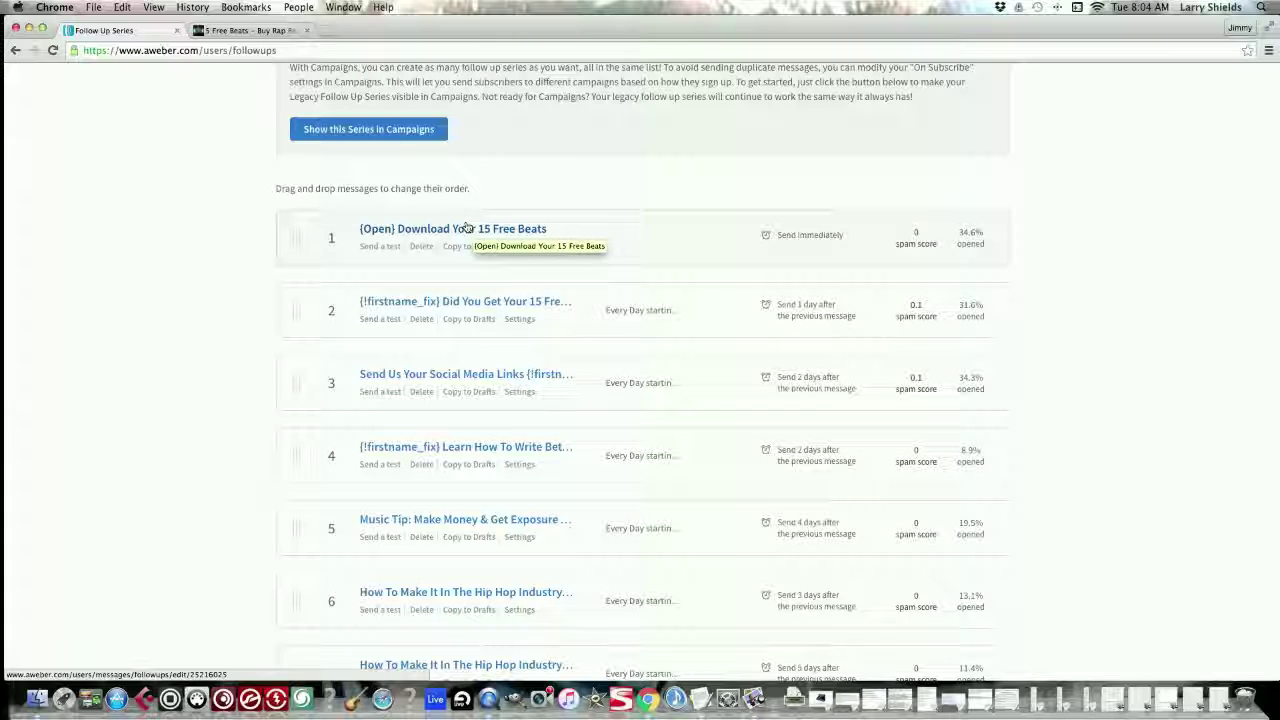
{"action": "scroll", "coordinate": [467, 270], "scroll_direction": "down", "scroll_amount": 1}
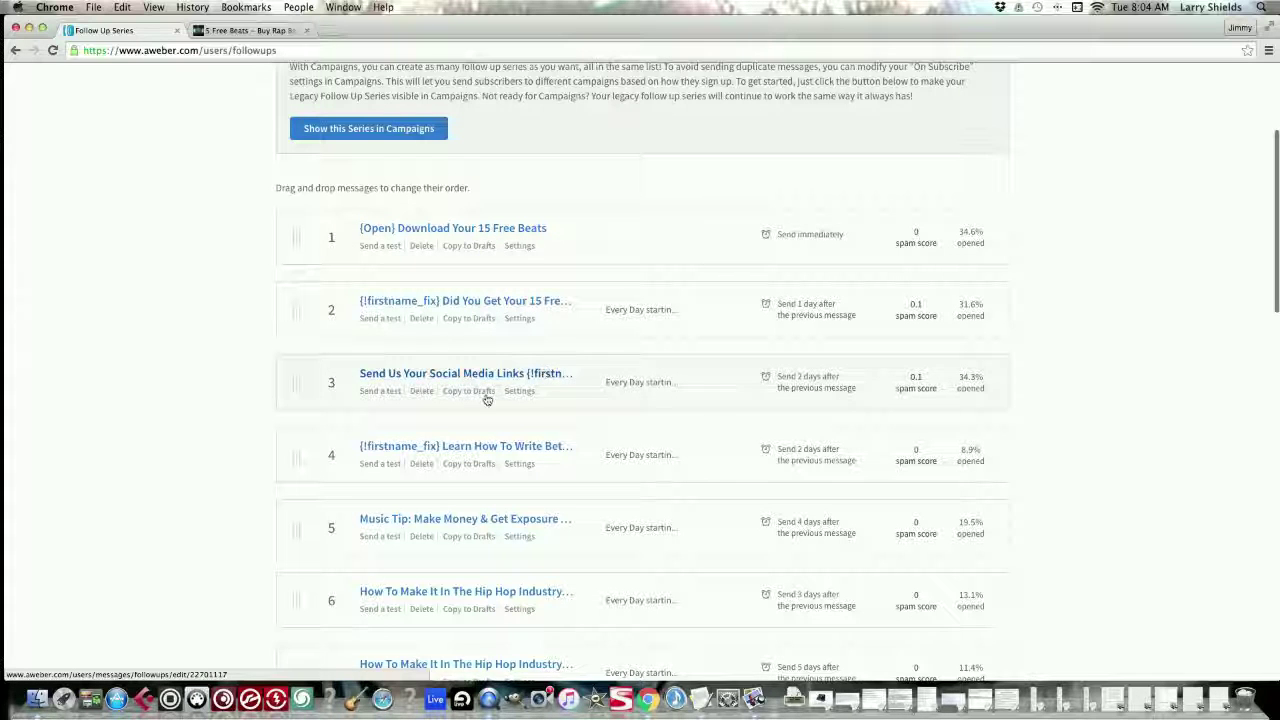
{"action": "scroll", "coordinate": [467, 467], "scroll_direction": "down", "scroll_amount": 3}
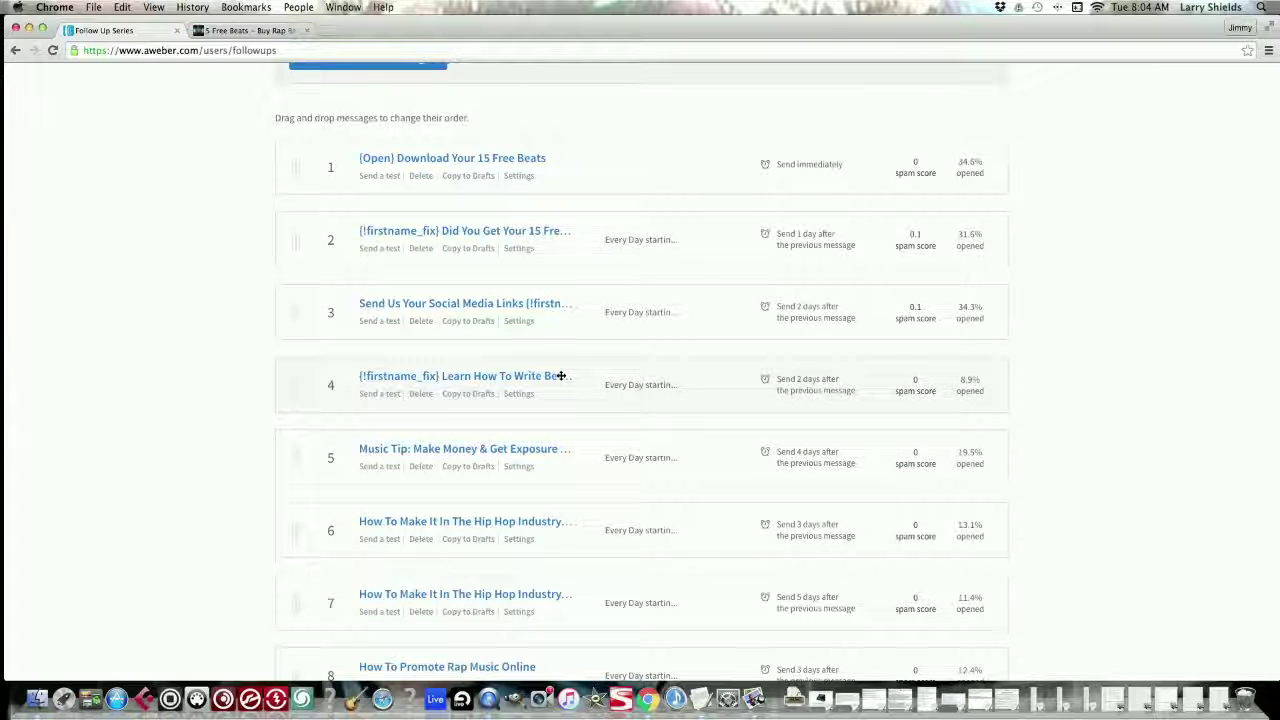
{"action": "scroll", "coordinate": [553, 378], "scroll_direction": "up", "scroll_amount": 1}
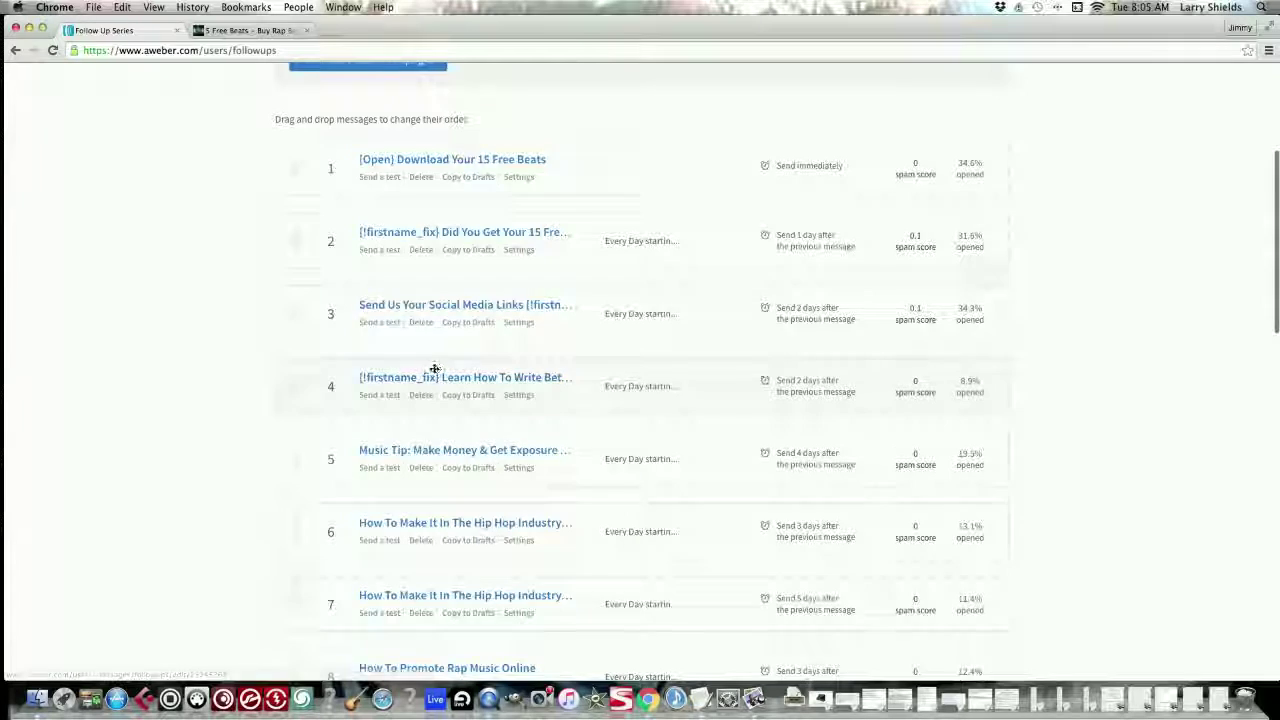
{"action": "scroll", "coordinate": [431, 366], "scroll_direction": "up", "scroll_amount": 5}
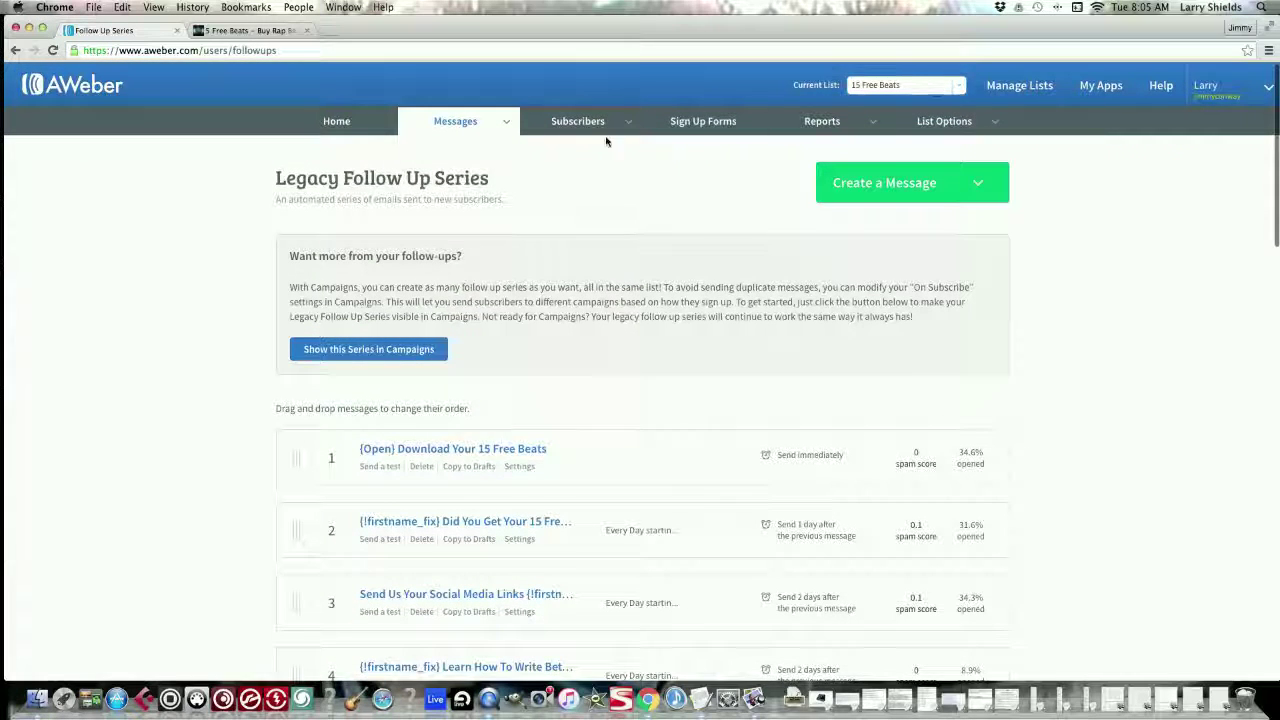